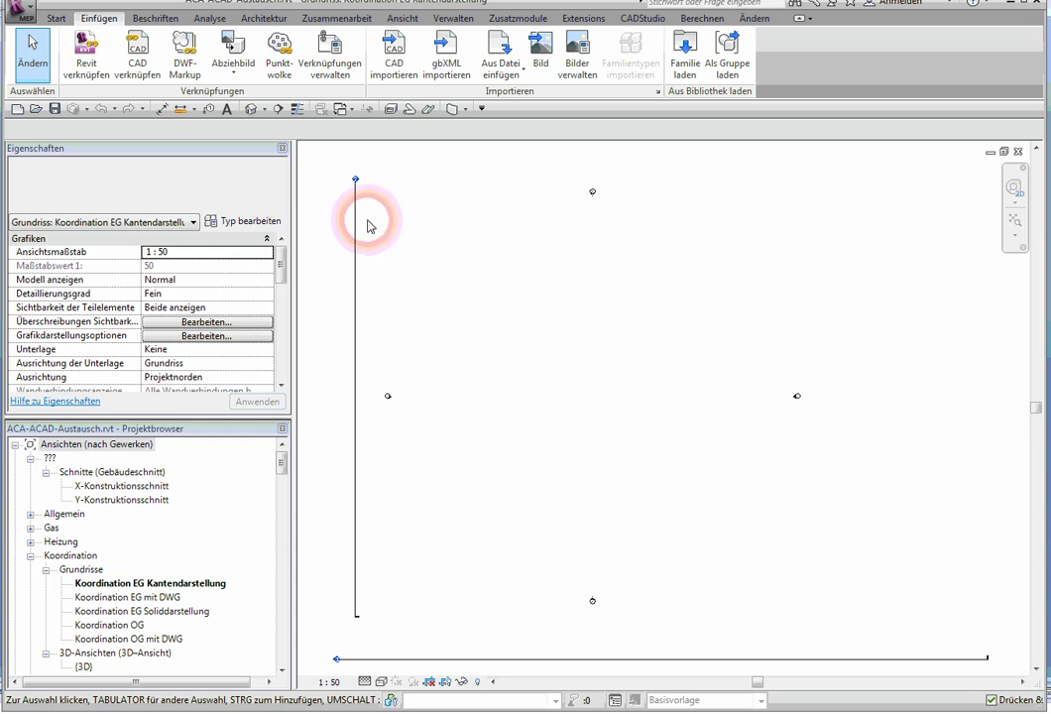
# - Open the CAD-Formate verknüpfen dialog from the Einfügen tab
pyautogui.click(146, 72)
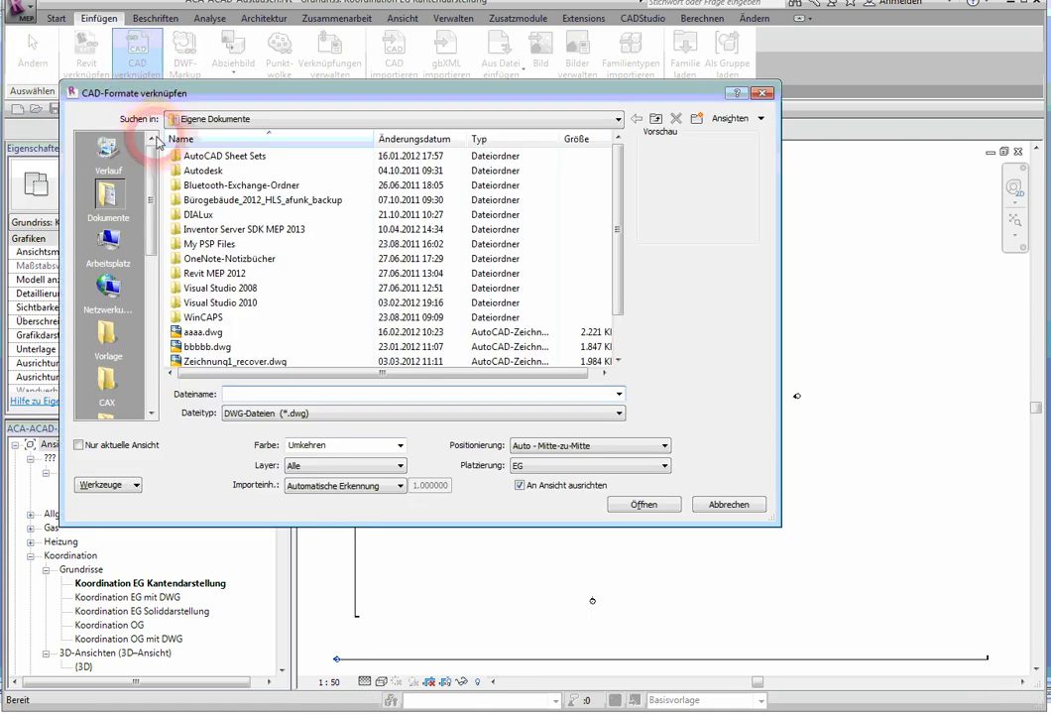
# - Browse to Desktop > Projekte > dwg > M_MM_2D_A and select 2D-EG_MM.dwg
pyautogui.moveTo(152, 223); pyautogui.dragTo(156, 264)
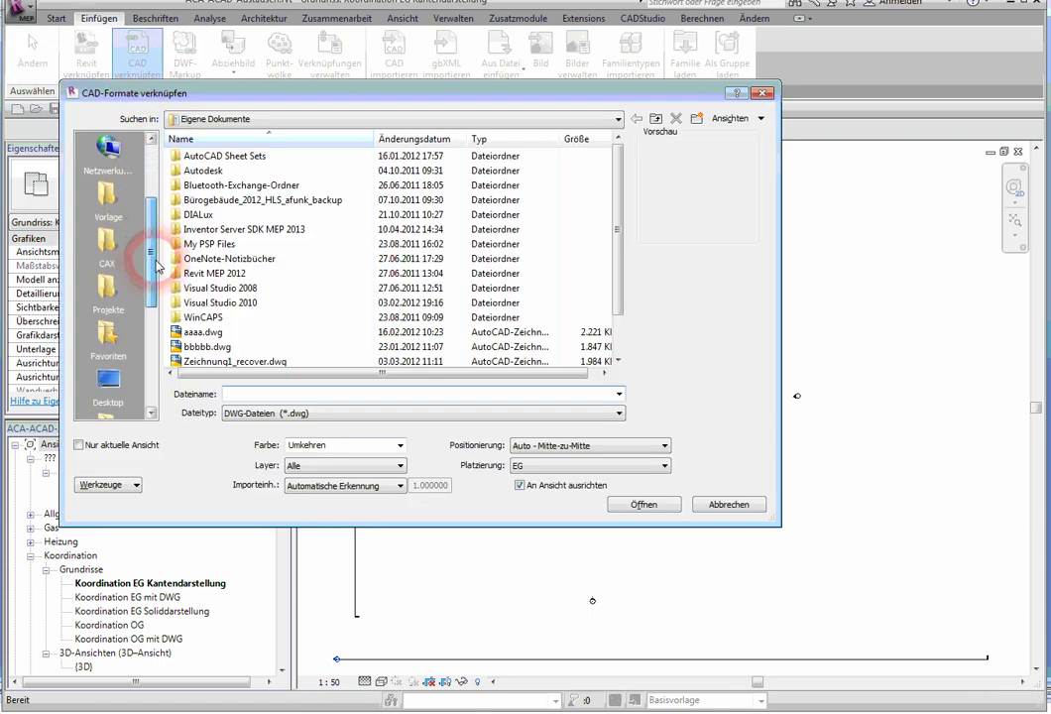
pyautogui.click(108, 380)
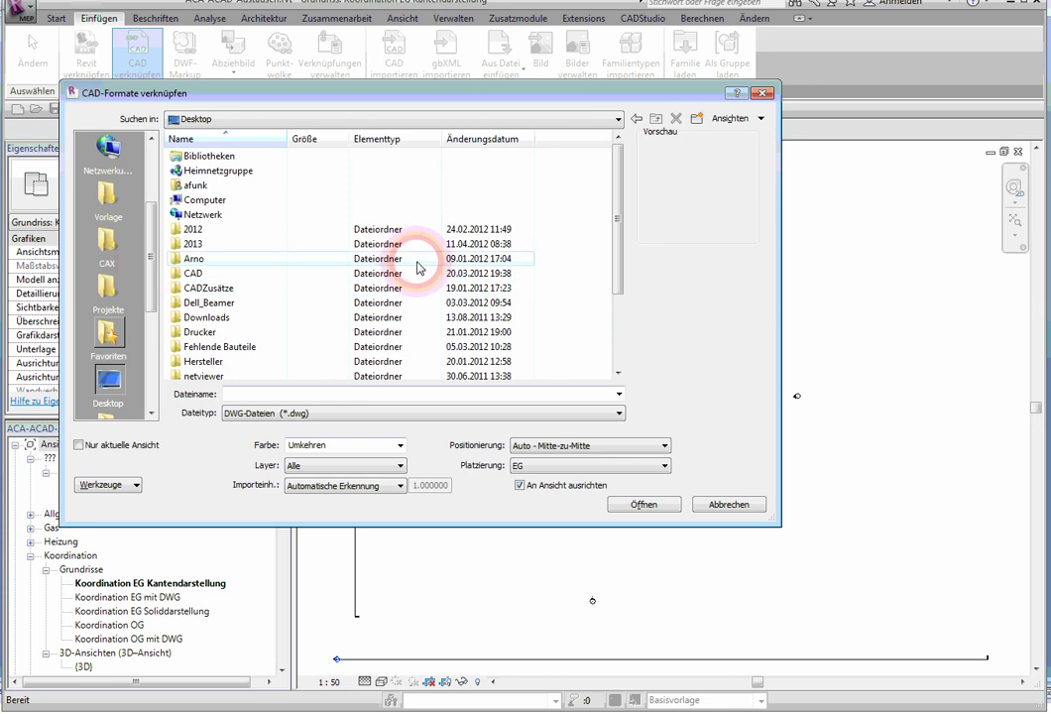
pyautogui.moveTo(617, 230); pyautogui.dragTo(611, 268)
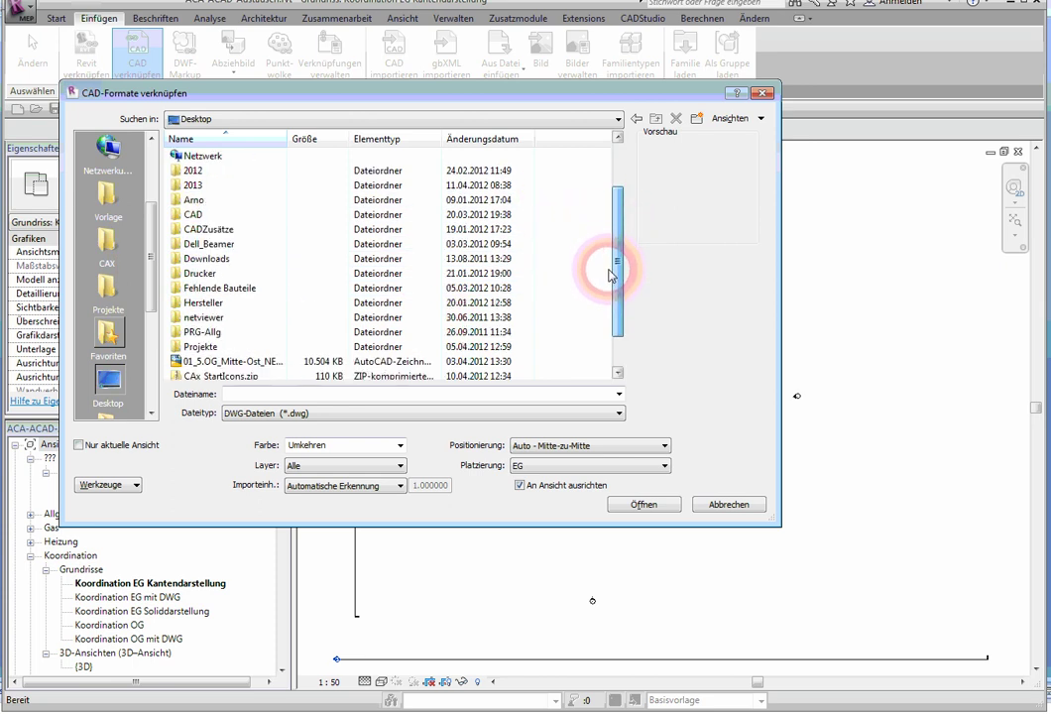
pyautogui.doubleClick(213, 346)
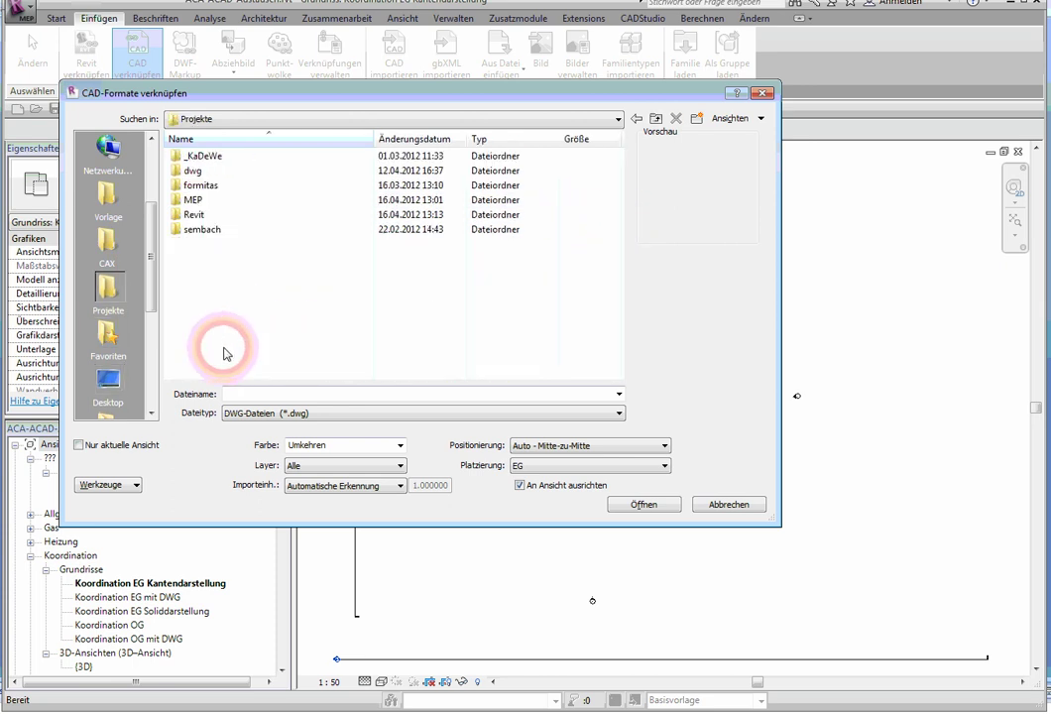
pyautogui.doubleClick(192, 170)
pyautogui.doubleClick(209, 186)
pyautogui.click(199, 171)
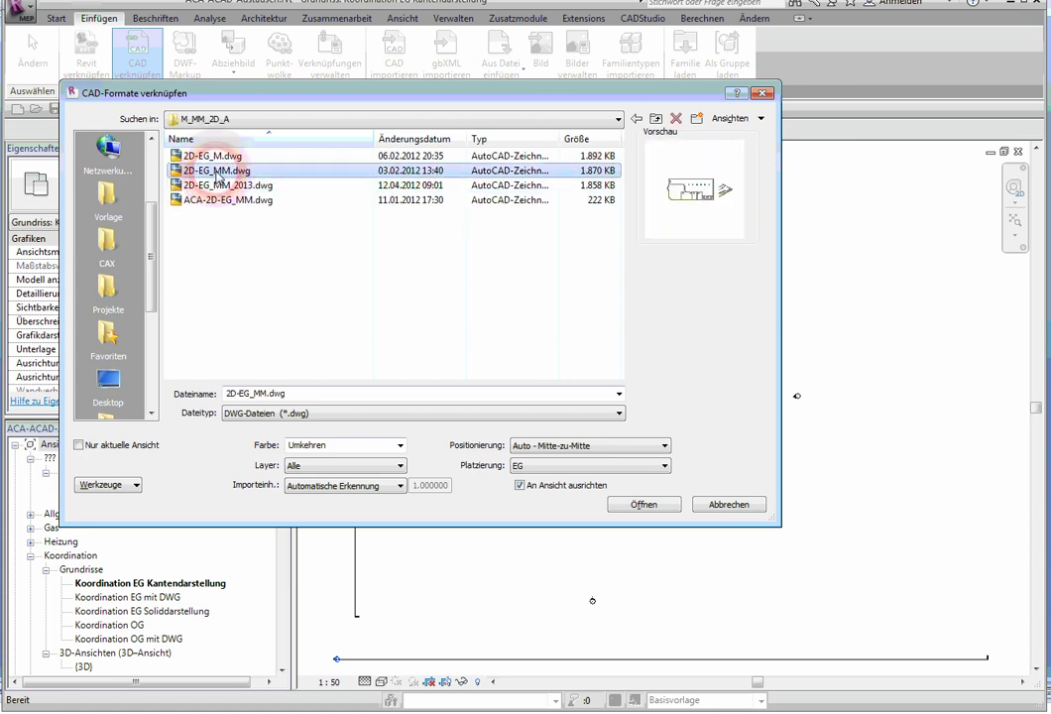
# - Link the drawing with positioning Ursprung zu Ursprung and colour Beibehalten
pyautogui.click(507, 451)
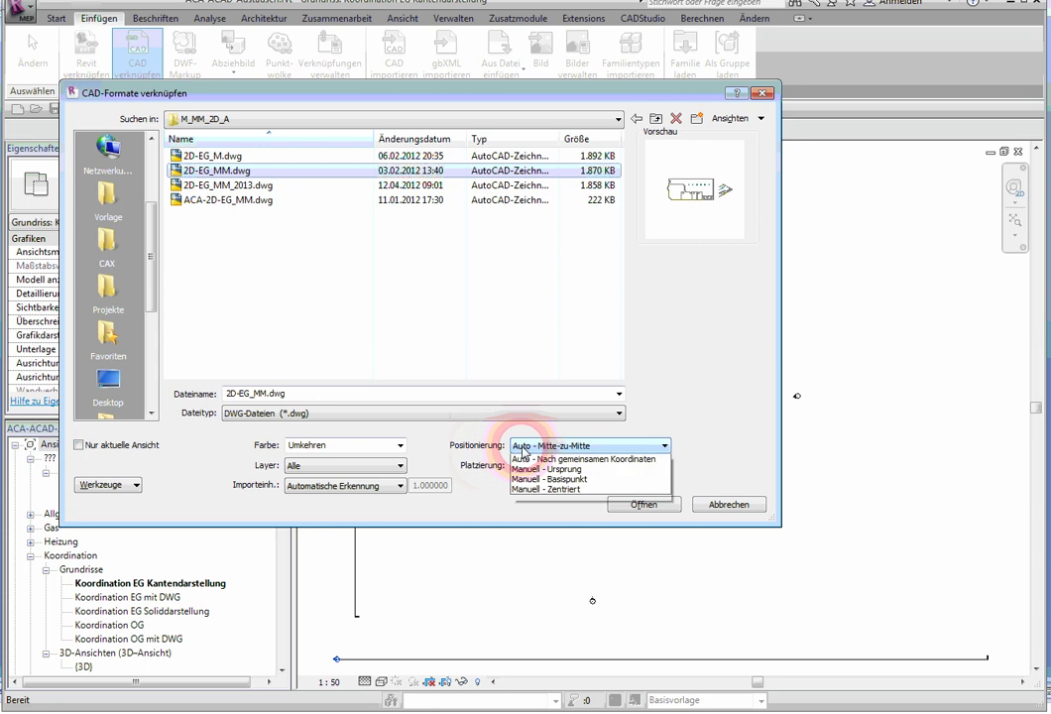
pyautogui.click(542, 472)
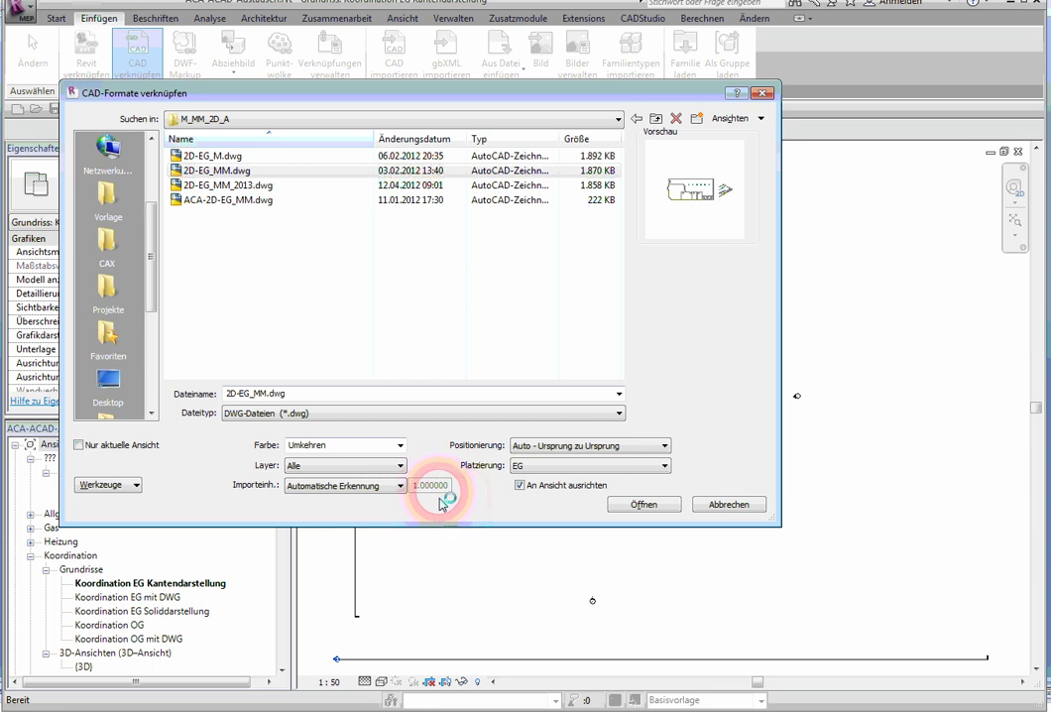
pyautogui.click(395, 447)
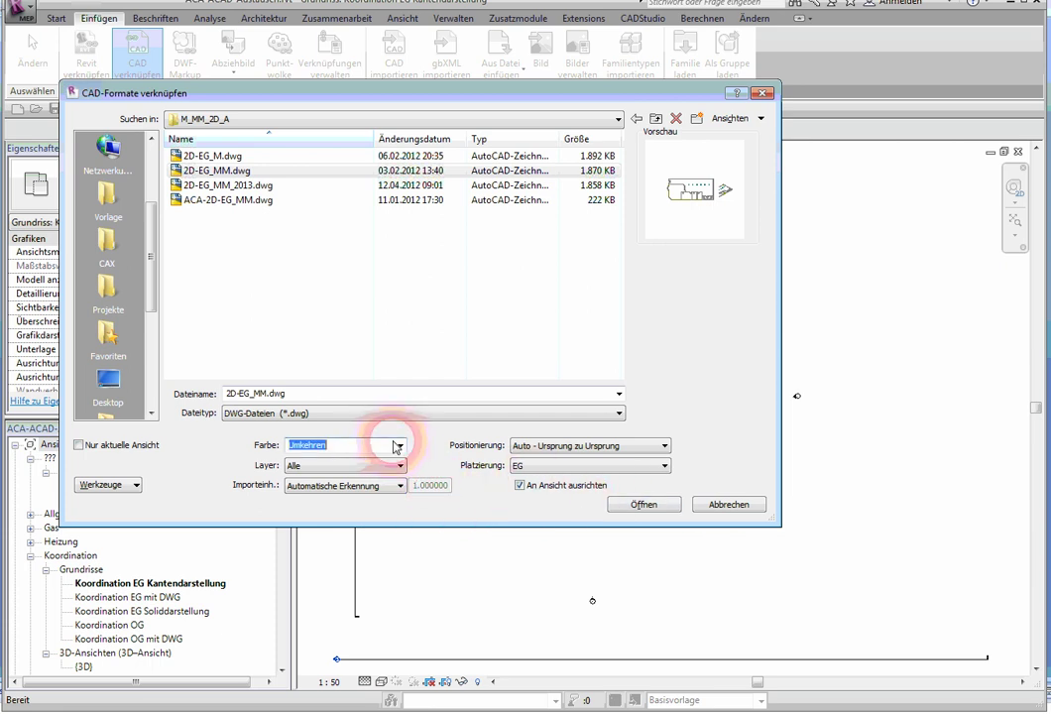
pyautogui.click(401, 449)
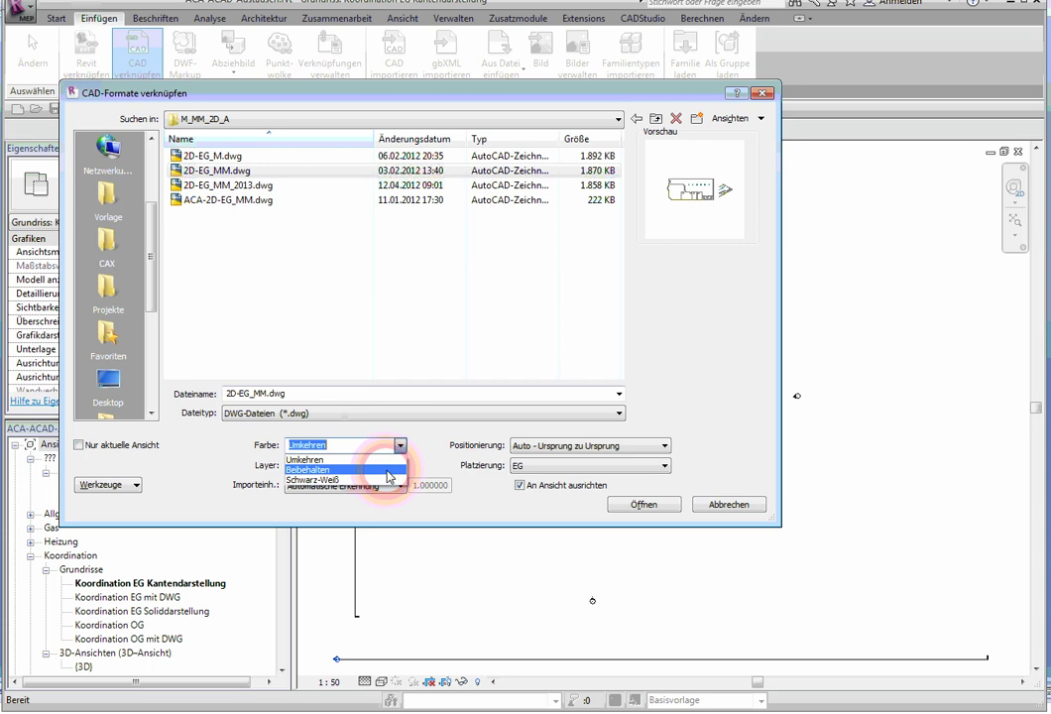
pyautogui.click(387, 470)
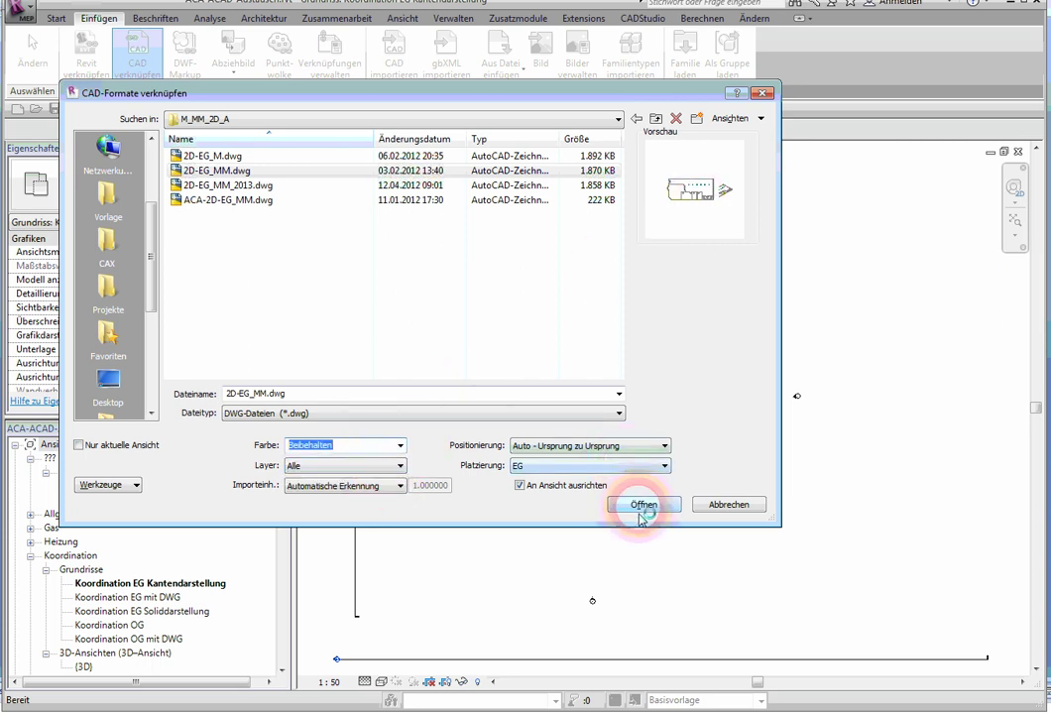
pyautogui.click(541, 485)
pyautogui.click(636, 506)
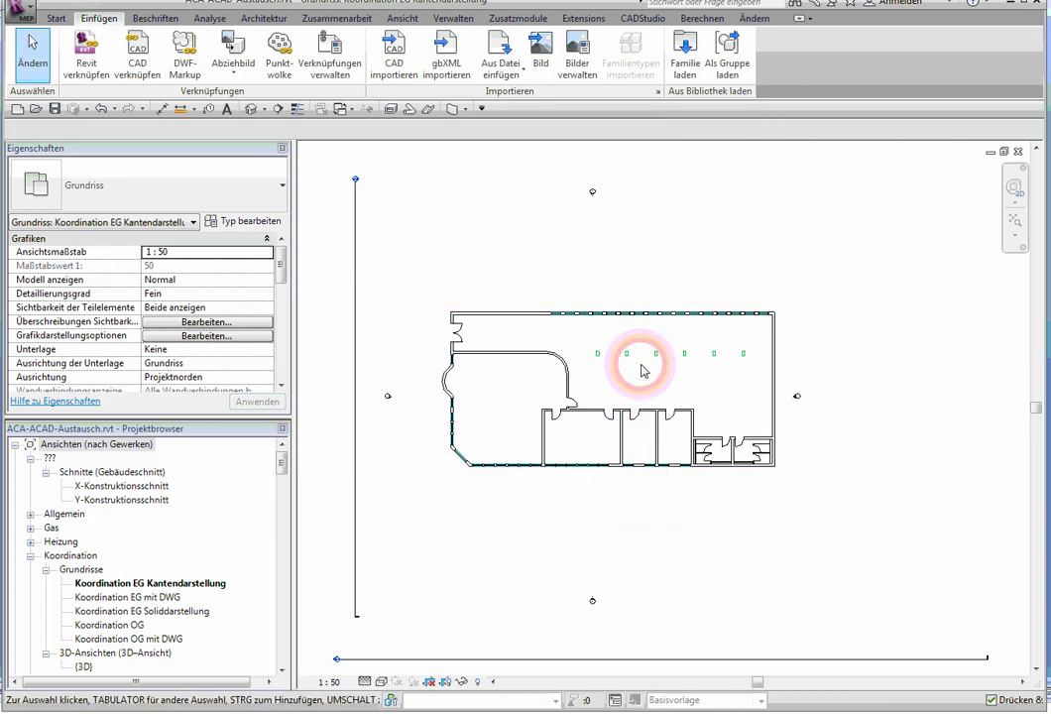
# - Open the (3D) view, tile it beside the floor plan with WT, and pan it into frame
pyautogui.moveTo(285, 470); pyautogui.dragTo(283, 480)
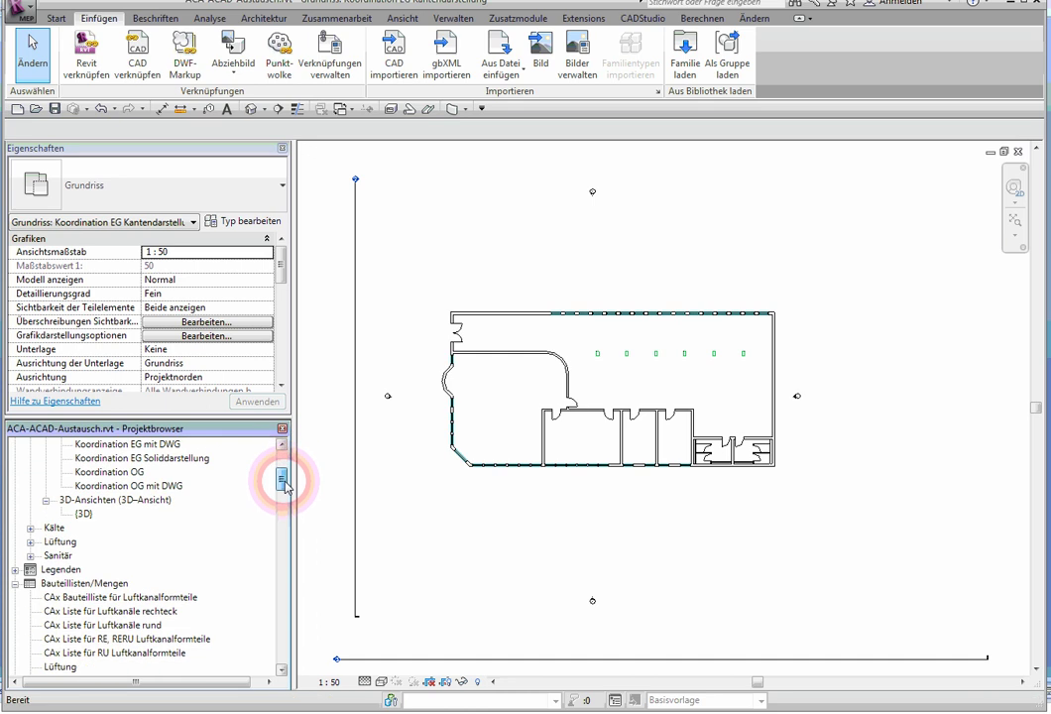
pyautogui.click(124, 500)
pyautogui.doubleClick(83, 514)
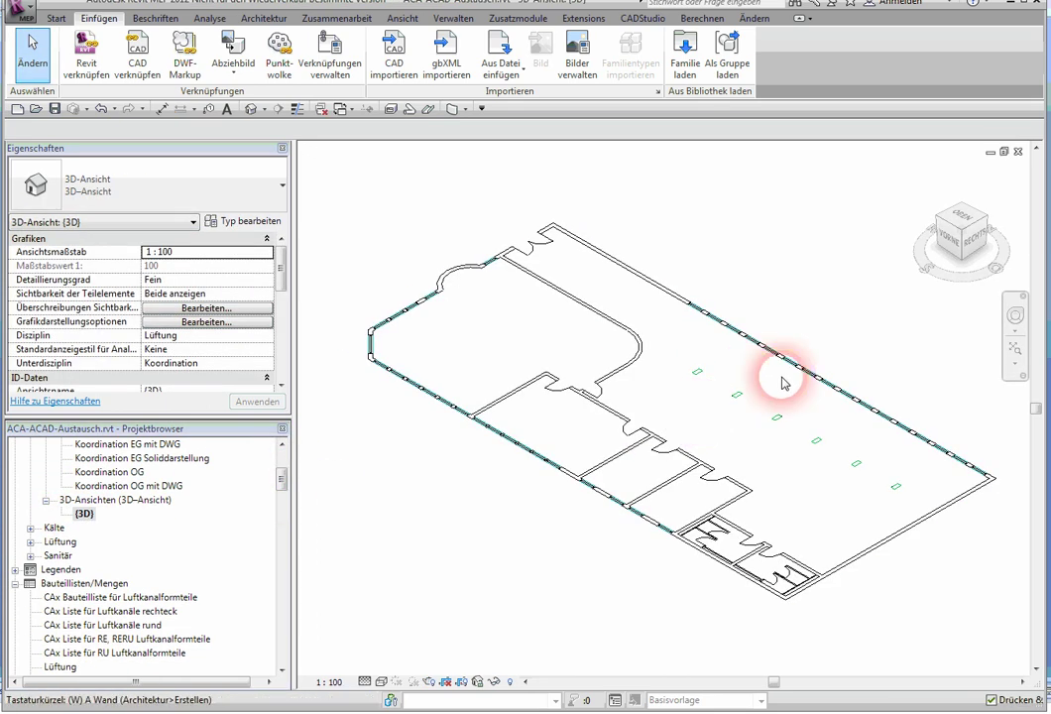
pyautogui.press('w')
pyautogui.press('t')
pyautogui.click(601, 310)
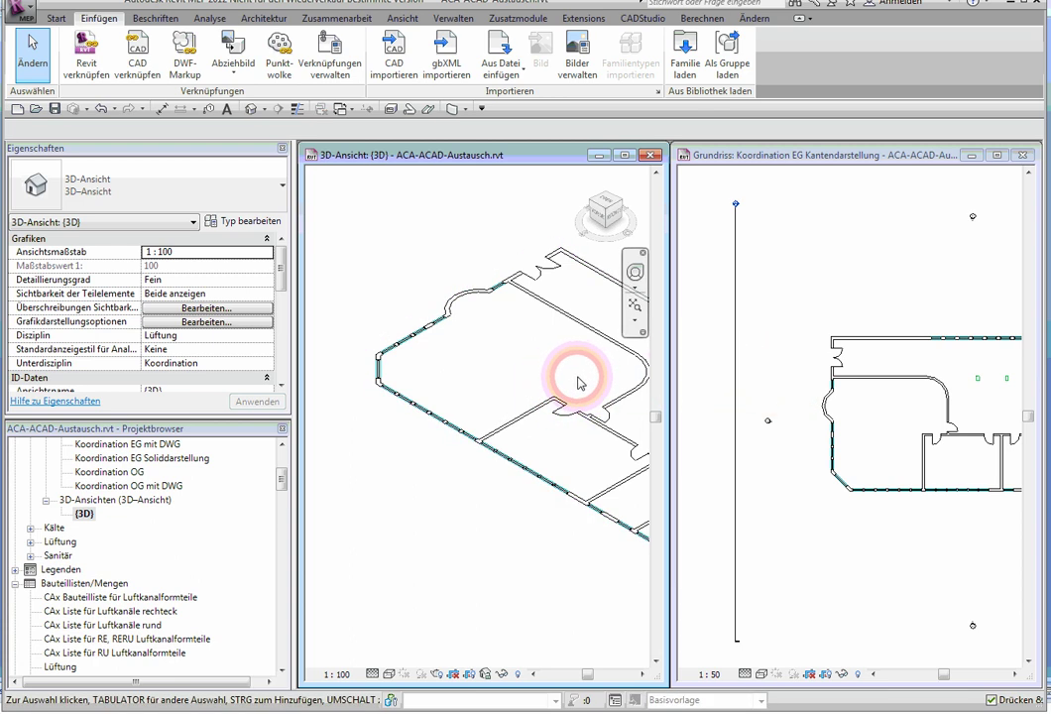
pyautogui.moveTo(570, 382); pyautogui.dragTo(429, 328, button='middle')
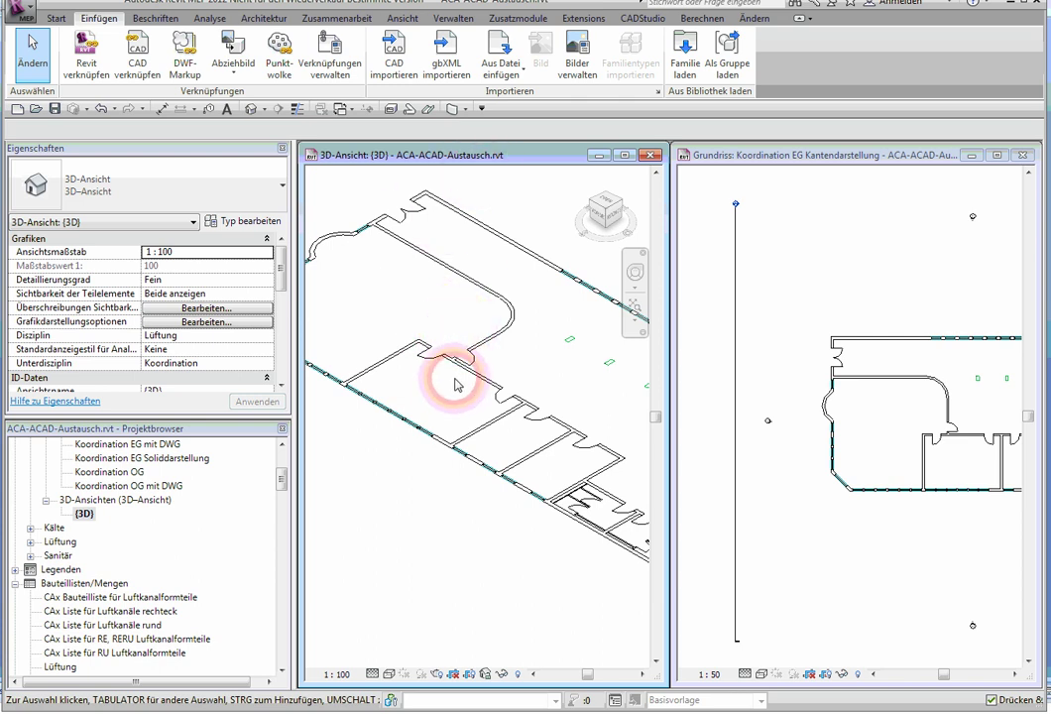
pyautogui.click(645, 19)
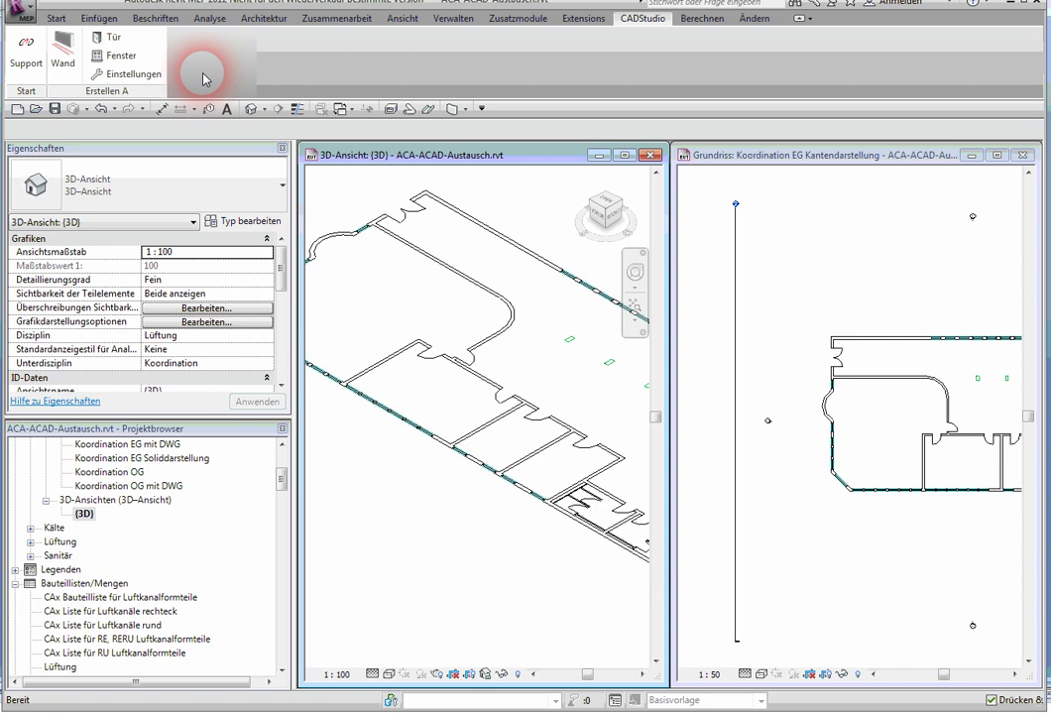
# - In CADStudio Einstellungen set door 2010, window 1260, sill 900, Mauerwerk - Ziegel walls, windows by Mittellinie
pyautogui.click(140, 81)
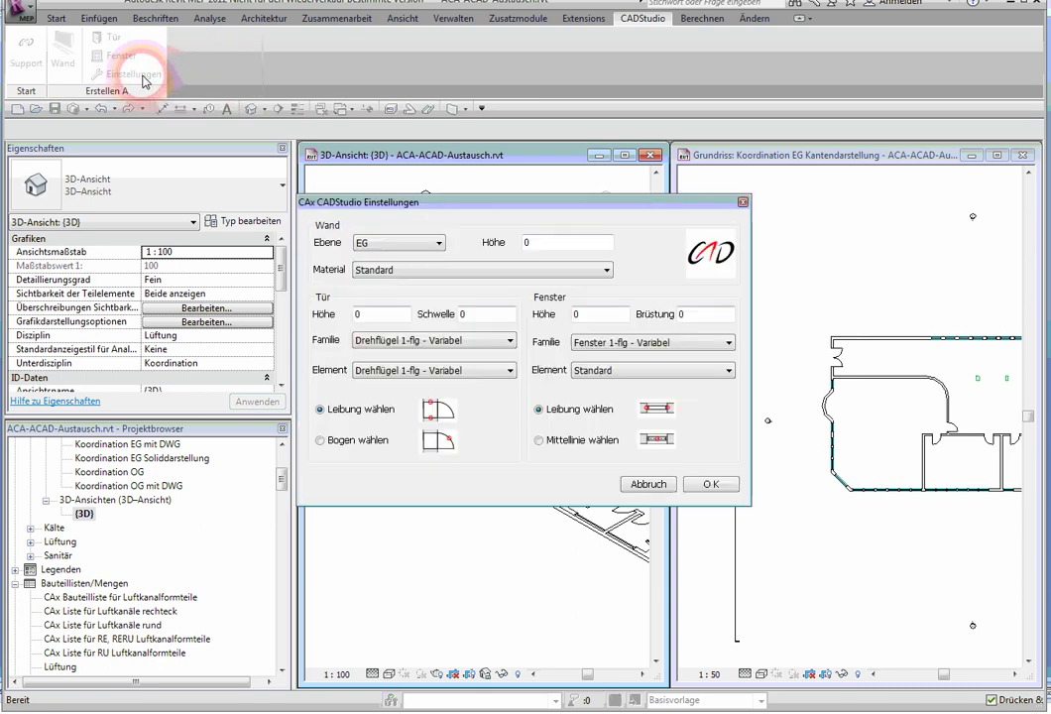
pyautogui.moveTo(380, 320); pyautogui.dragTo(331, 320)
pyautogui.write('2010')
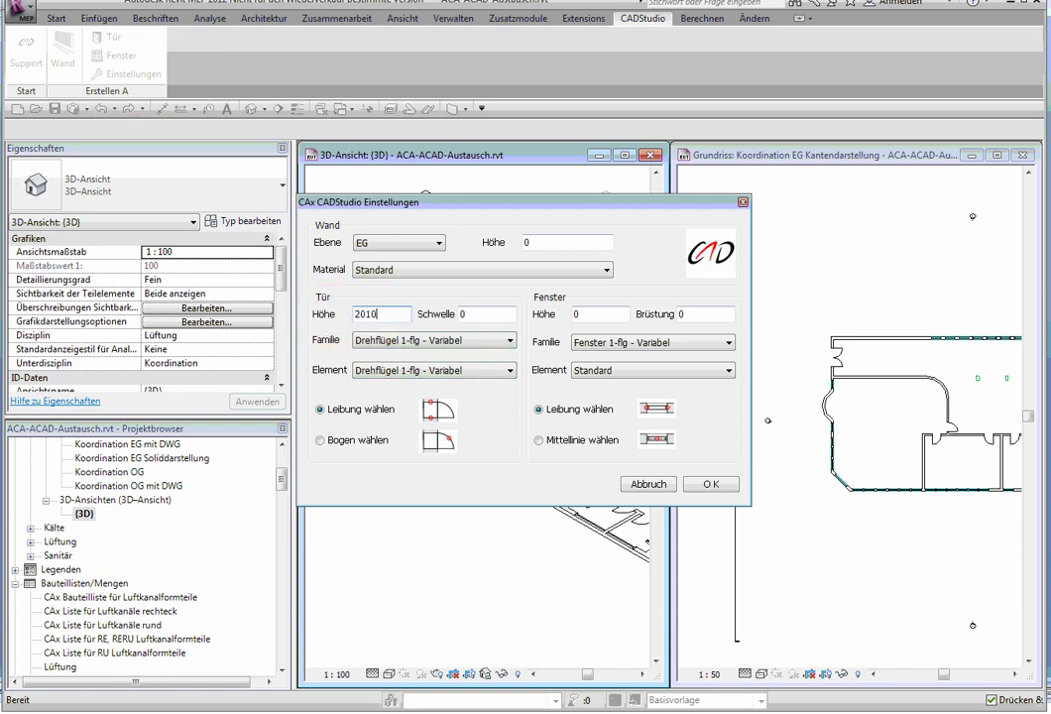
pyautogui.moveTo(600, 314); pyautogui.dragTo(547, 315)
pyautogui.write('126')
pyautogui.press('Tab')
pyautogui.write('900')
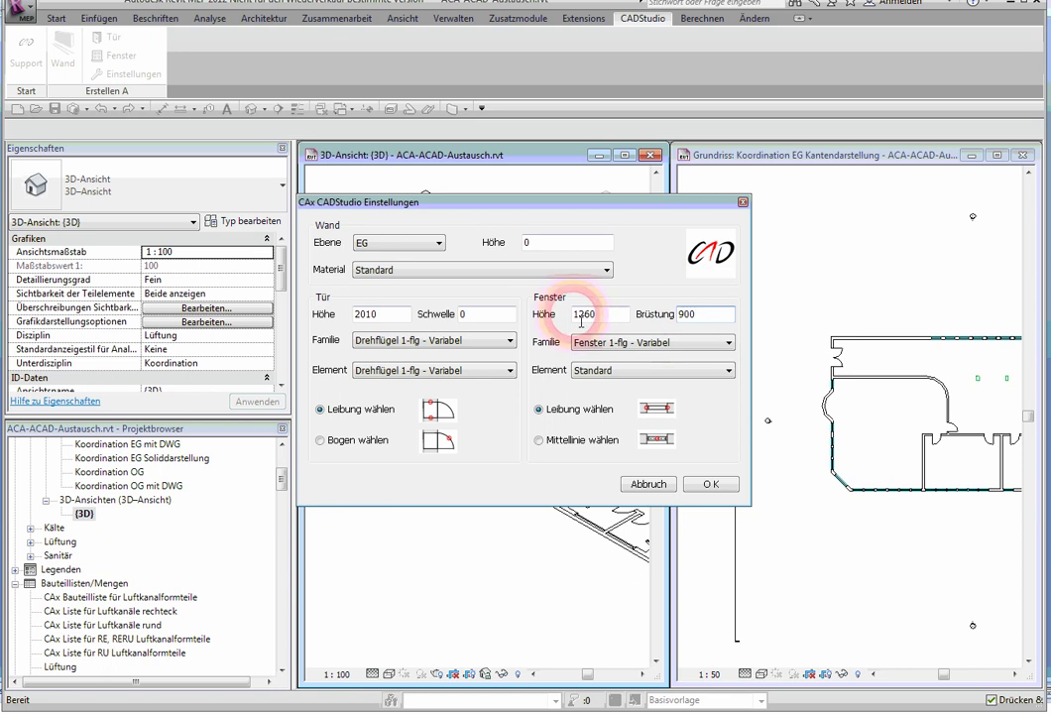
pyautogui.click(424, 271)
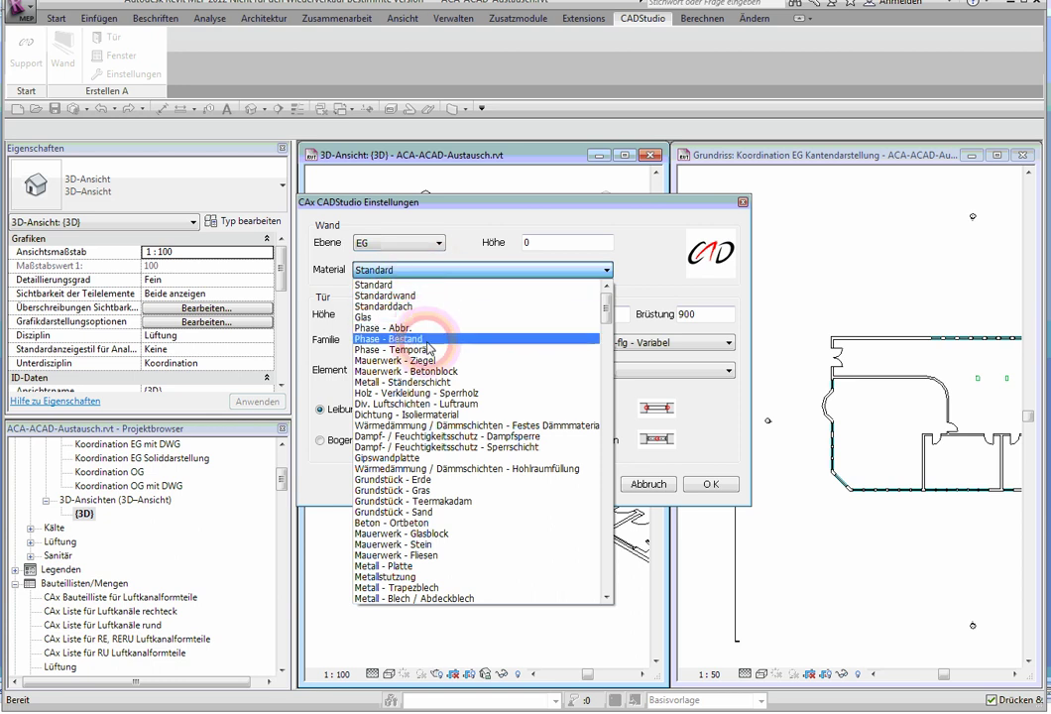
pyautogui.click(391, 361)
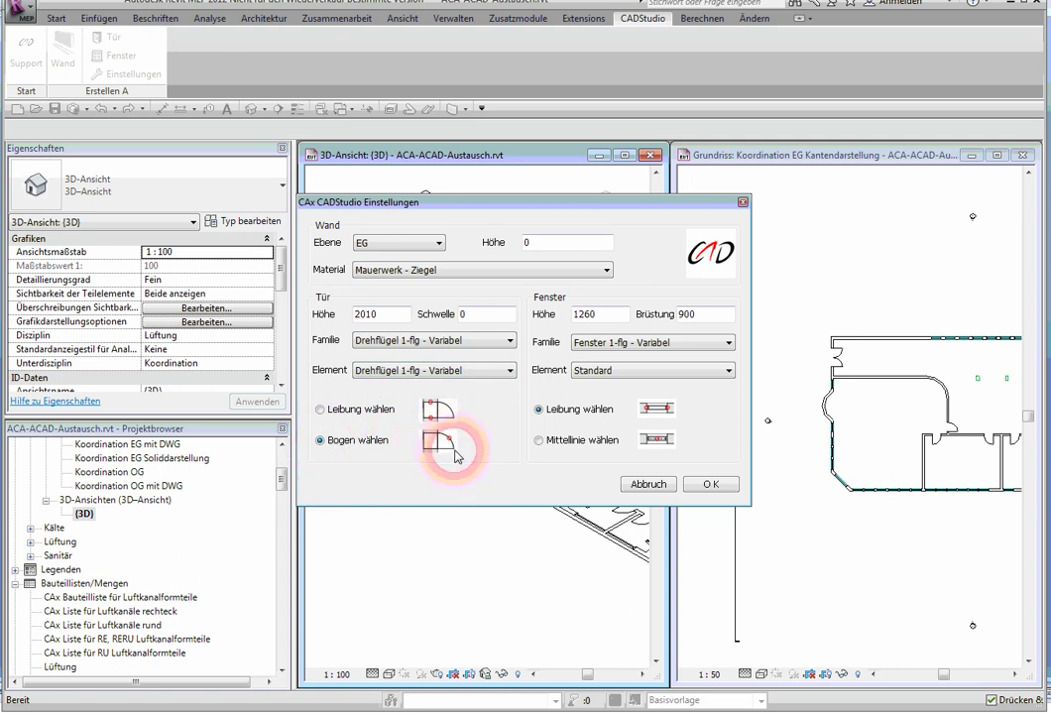
pyautogui.click(539, 439)
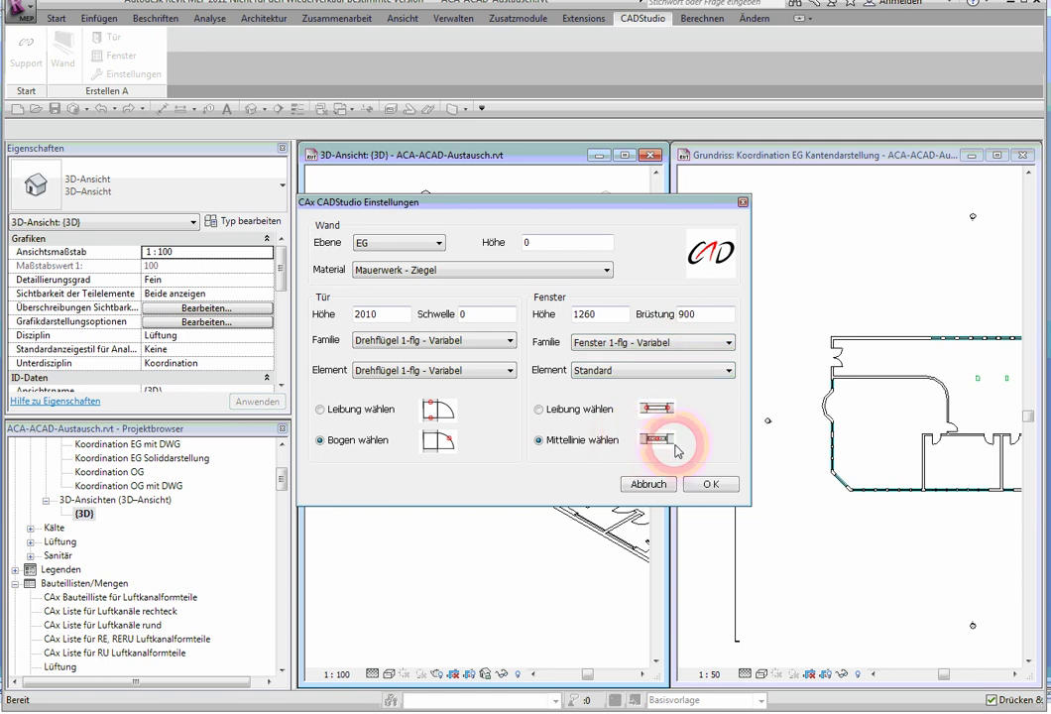
pyautogui.click(711, 484)
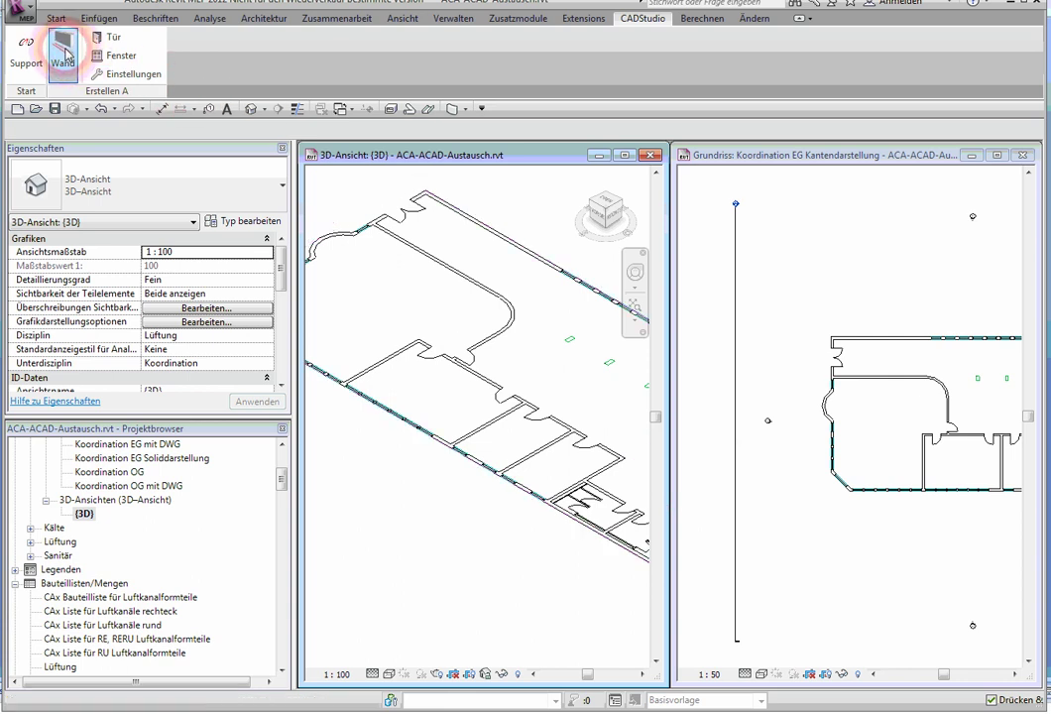
# - Create the first interior wall with the Wand tool from a DWG wall line
pyautogui.click(62, 52)
pyautogui.scroll(2, 447, 357)
pyautogui.scroll(2, 429, 352)
pyautogui.scroll(2, 438, 352)
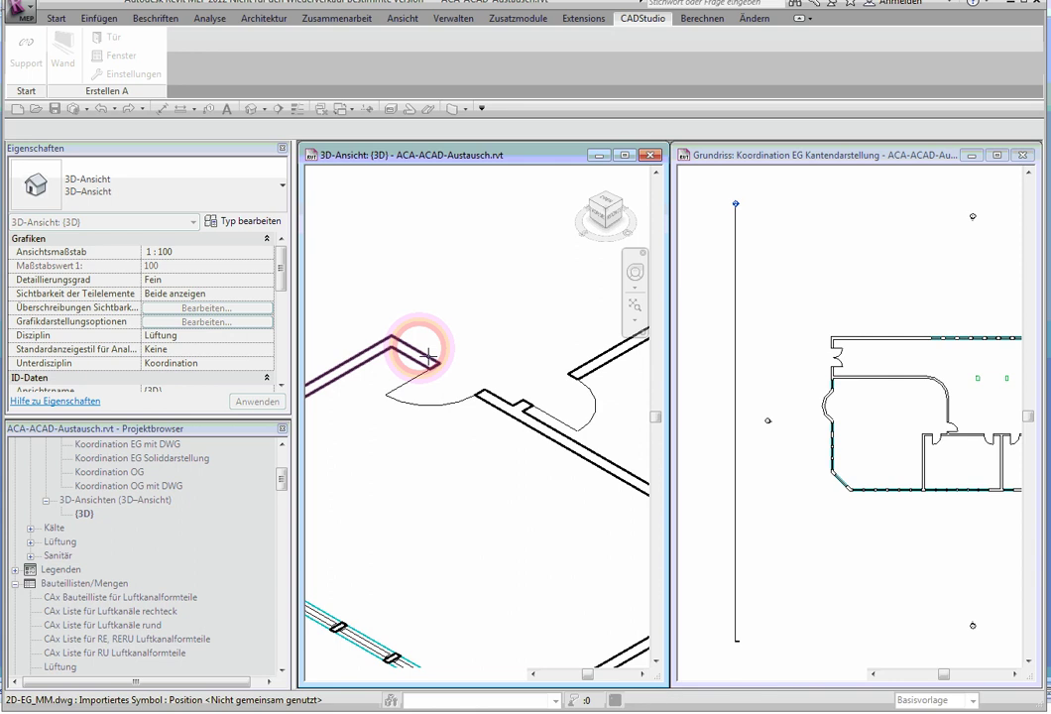
pyautogui.scroll(-2, 431, 362)
pyautogui.scroll(-2, 471, 407)
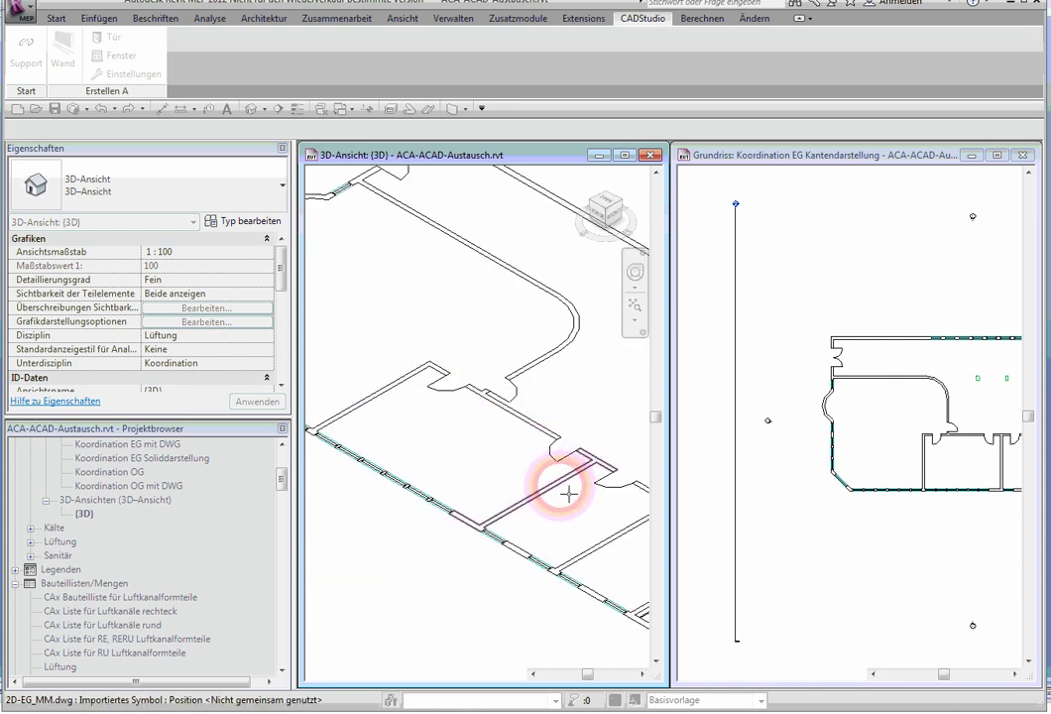
pyautogui.moveTo(569, 493); pyautogui.dragTo(331, 380, button='middle')
pyautogui.scroll(-2, 556, 447)
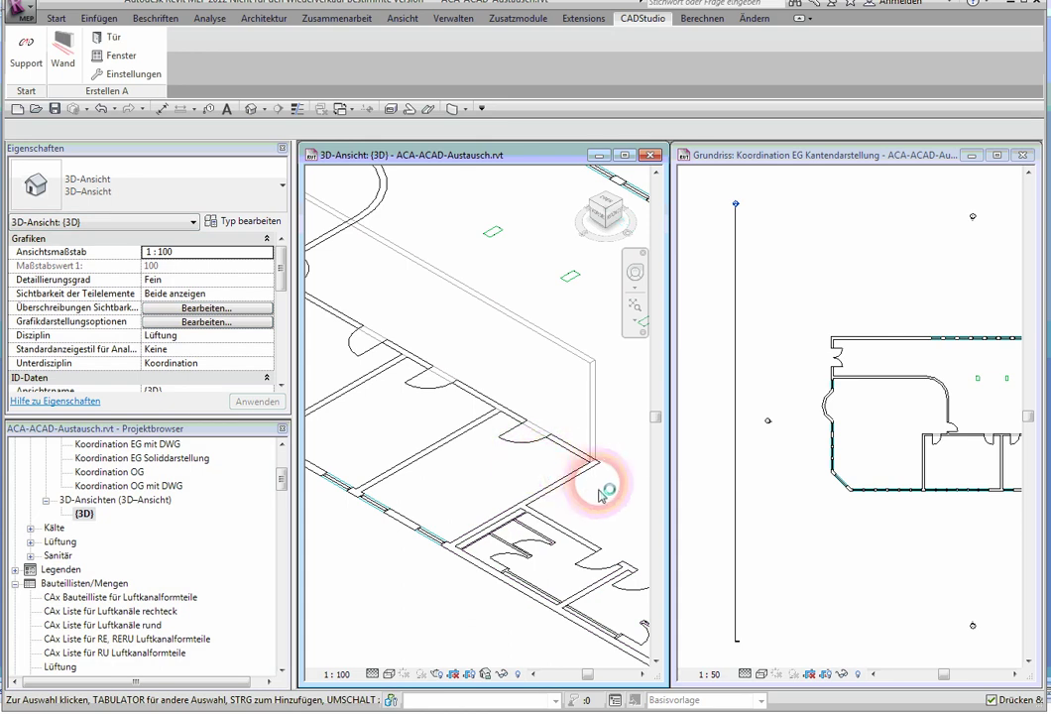
pyautogui.click(64, 49)
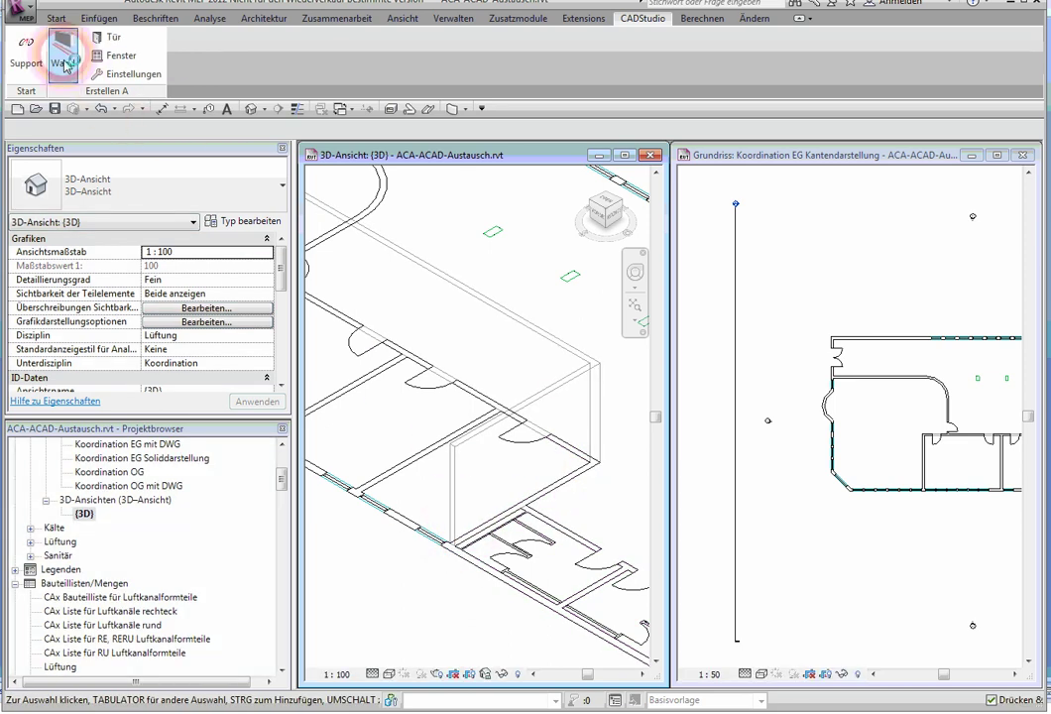
pyautogui.click(64, 50)
pyautogui.click(452, 444)
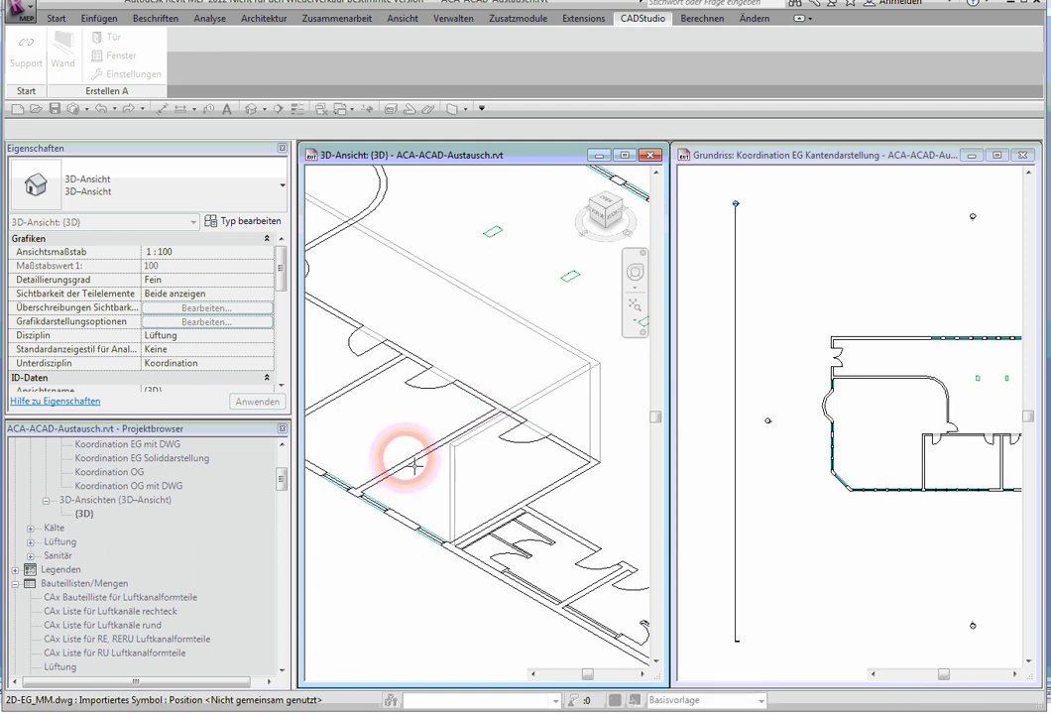
# - Create more interior walls from parallel DWG line pairs in the adjoining rooms
pyautogui.moveTo(441, 438)
pyautogui.mouseDown(button='middle')
pyautogui.moveTo(526, 468)
pyautogui.moveTo(437, 395)
pyautogui.mouseUp(button='middle')
pyautogui.click(63, 49)
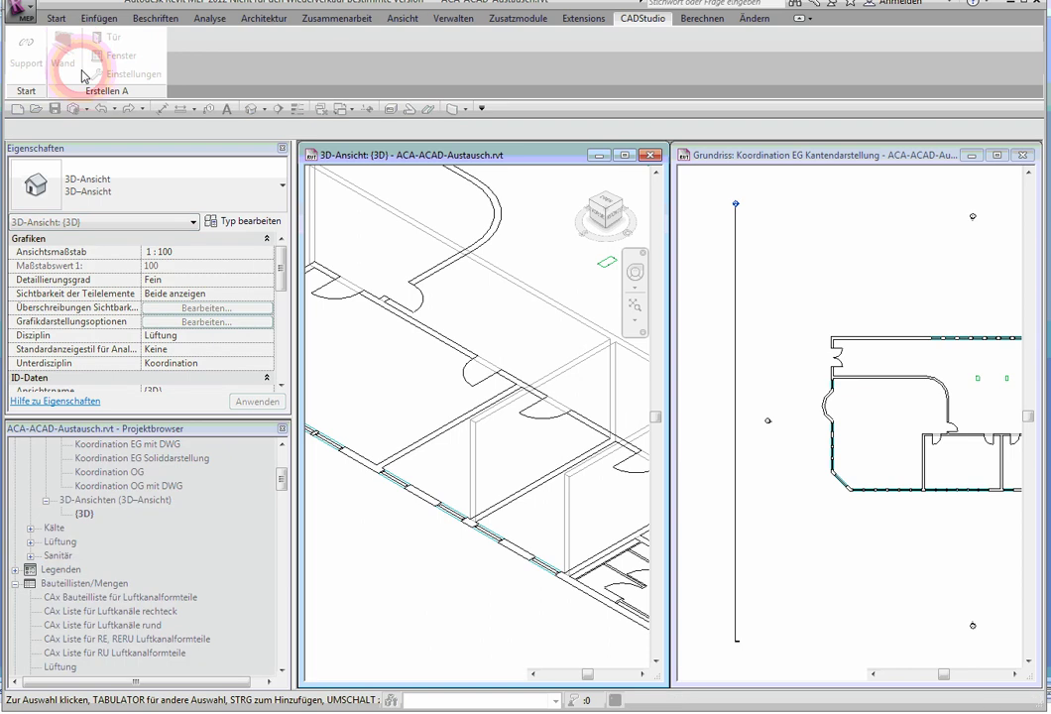
pyautogui.click(479, 418)
pyautogui.click(466, 416)
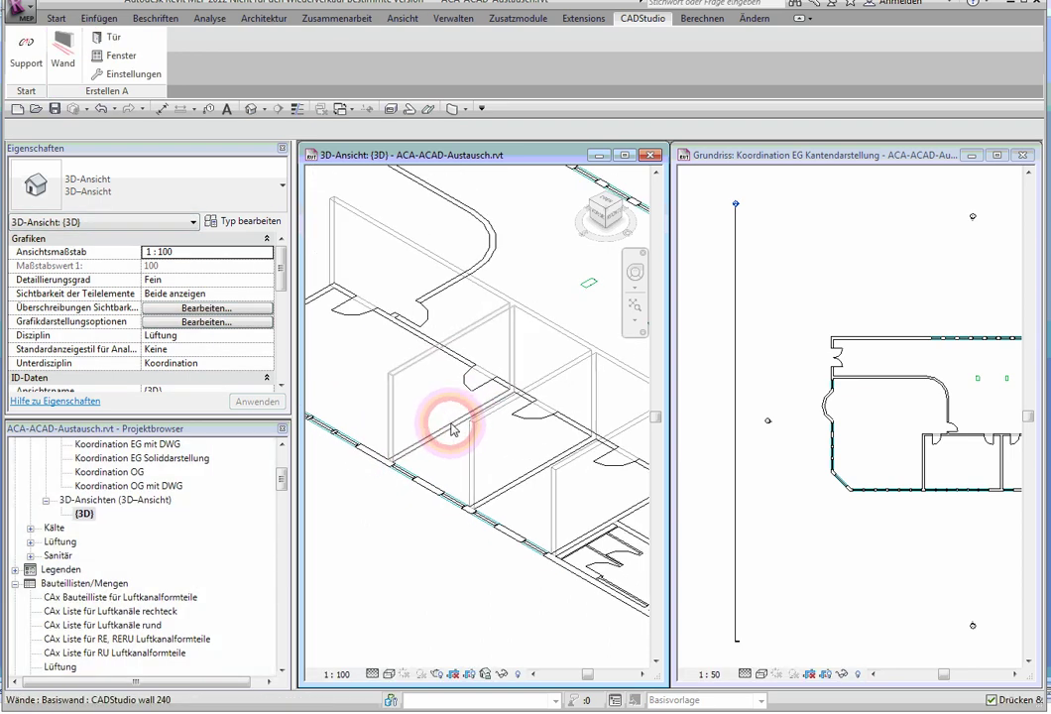
pyautogui.moveTo(413, 386); pyautogui.dragTo(563, 439, button='middle')
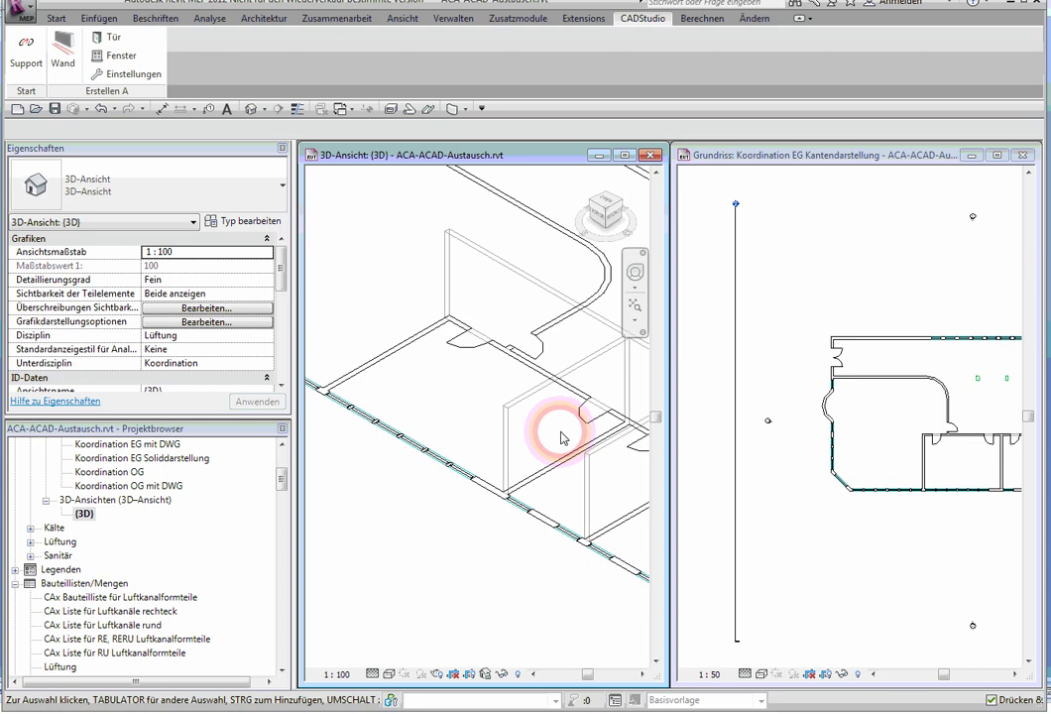
pyautogui.click(71, 62)
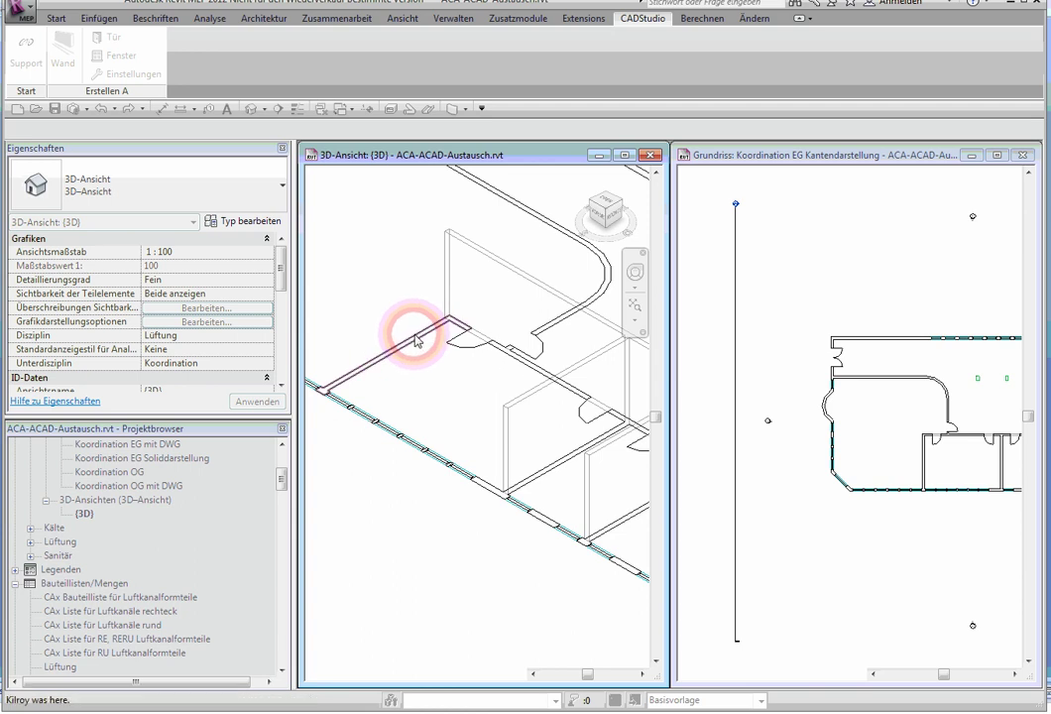
pyautogui.click(421, 341)
# - Insert Drehflügel 1-flg - Variabel doors at two DWG door swings in the interior walls
pyautogui.click(122, 56)
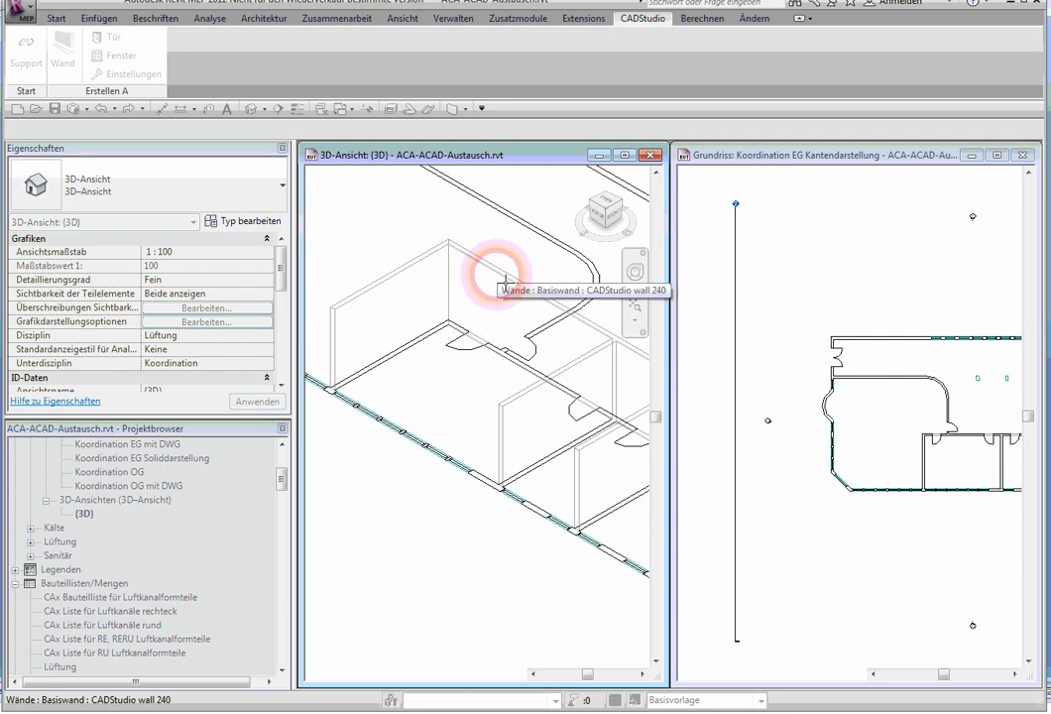
pyautogui.click(448, 348)
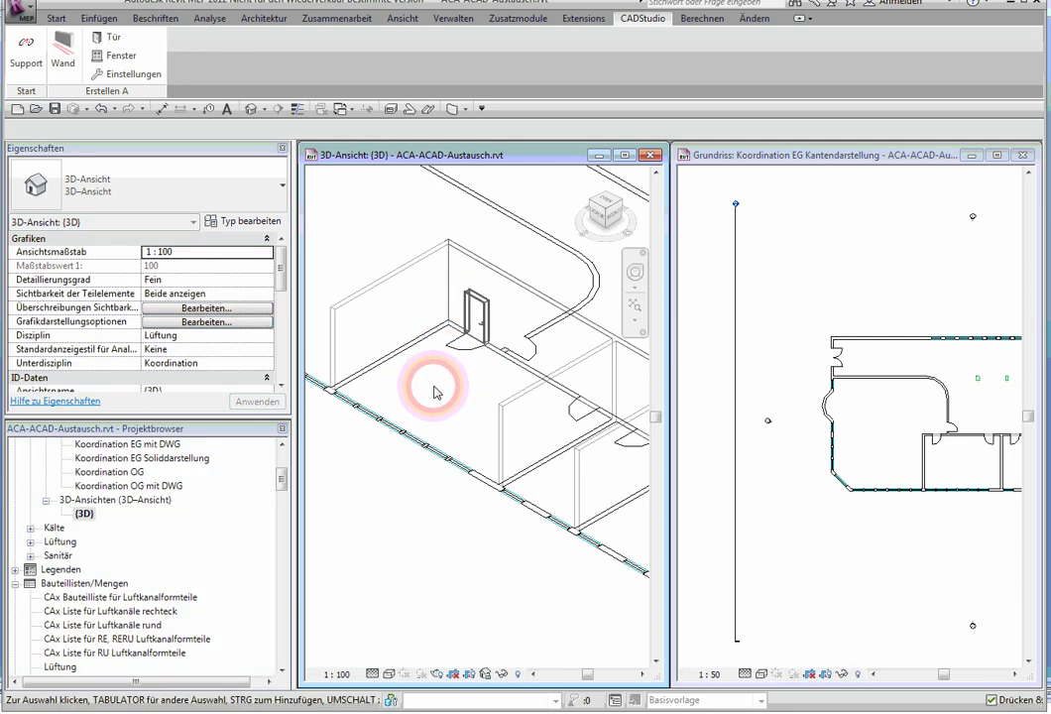
pyautogui.click(105, 39)
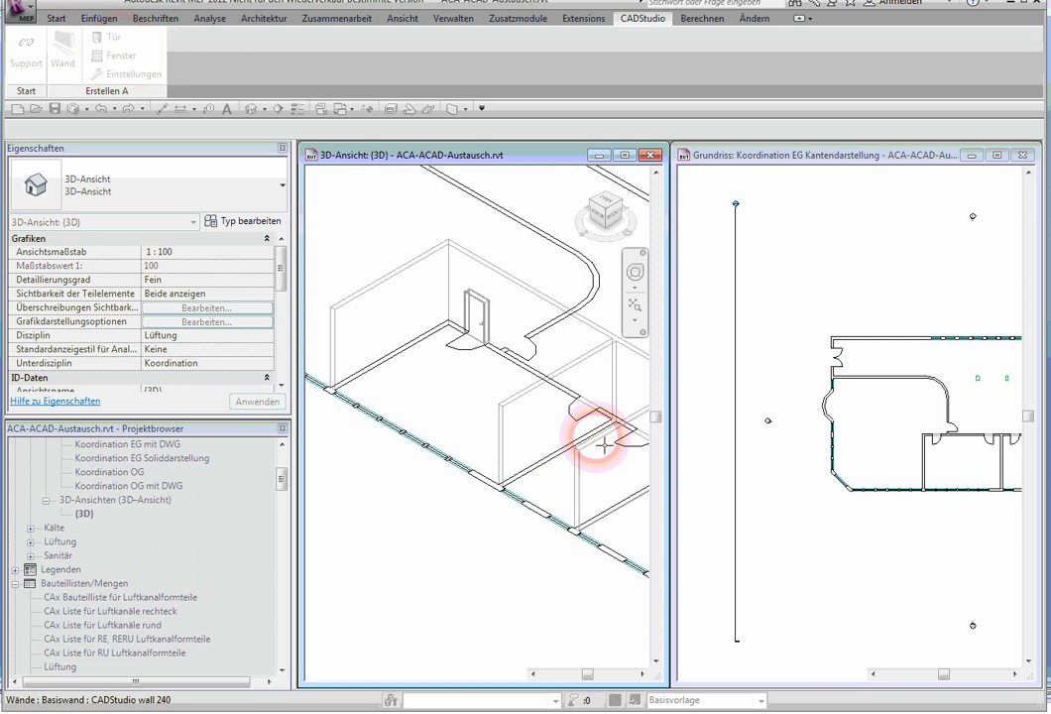
pyautogui.moveTo(604, 446)
pyautogui.keyDown('shift'); pyautogui.mouseDown(button='middle')
pyautogui.moveTo(568, 424)
pyautogui.moveTo(576, 410)
pyautogui.mouseUp(button='middle'); pyautogui.keyUp('shift')
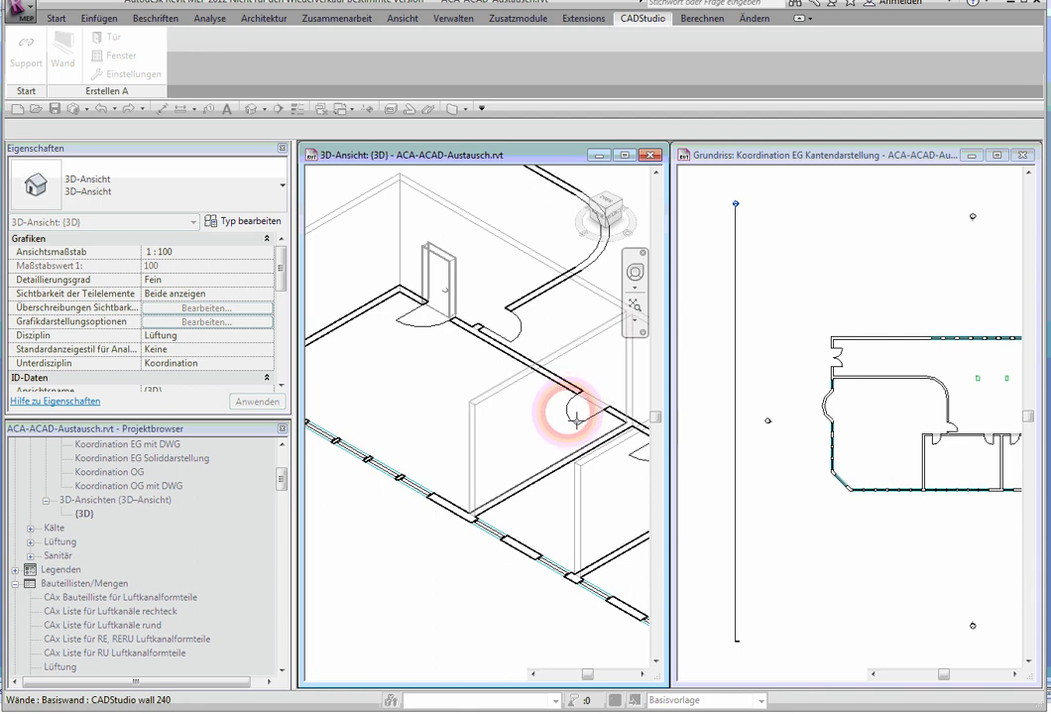
pyautogui.press('Escape')
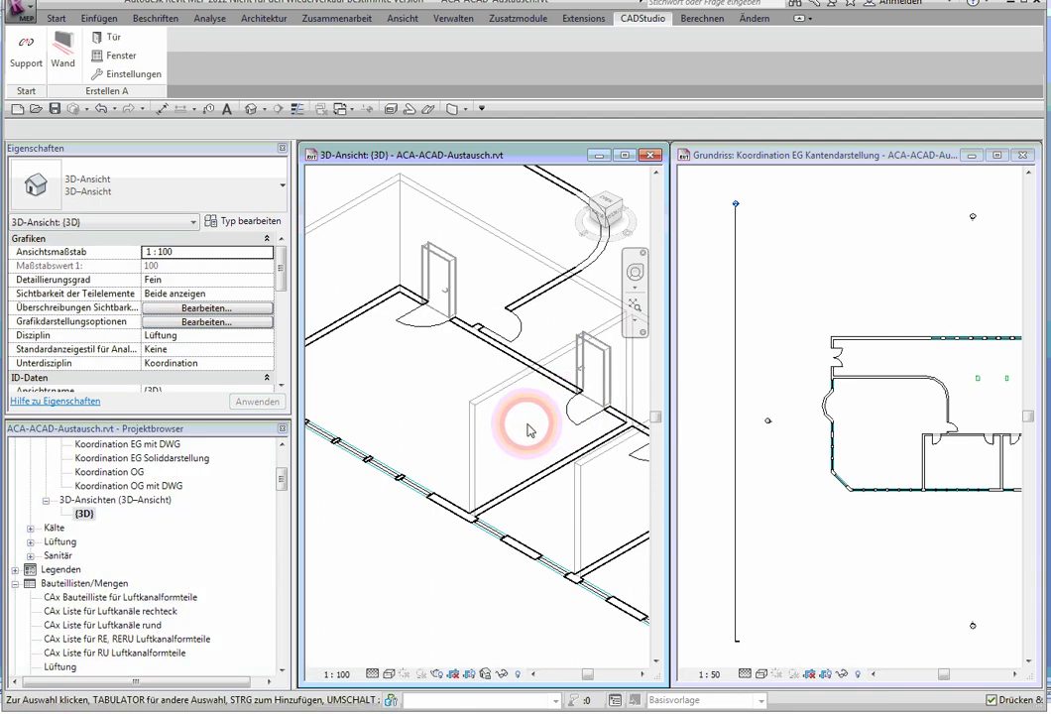
pyautogui.keyDown('shift'); pyautogui.moveTo(570, 421); pyautogui.dragTo(429, 436, button='middle'); pyautogui.keyUp('shift')
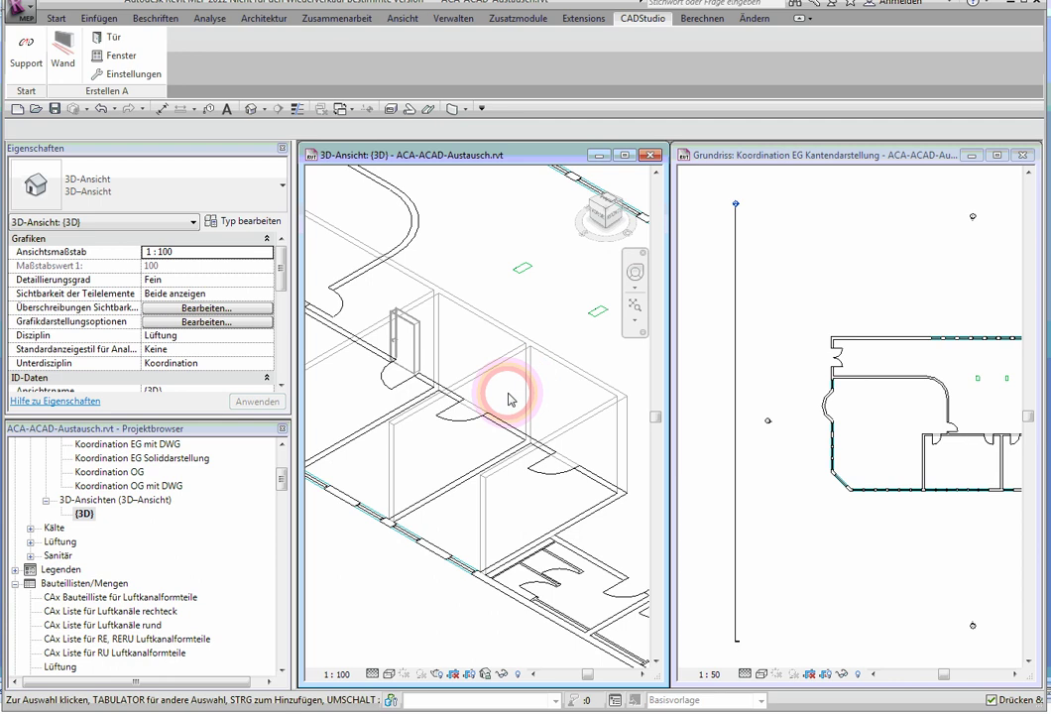
pyautogui.click(105, 36)
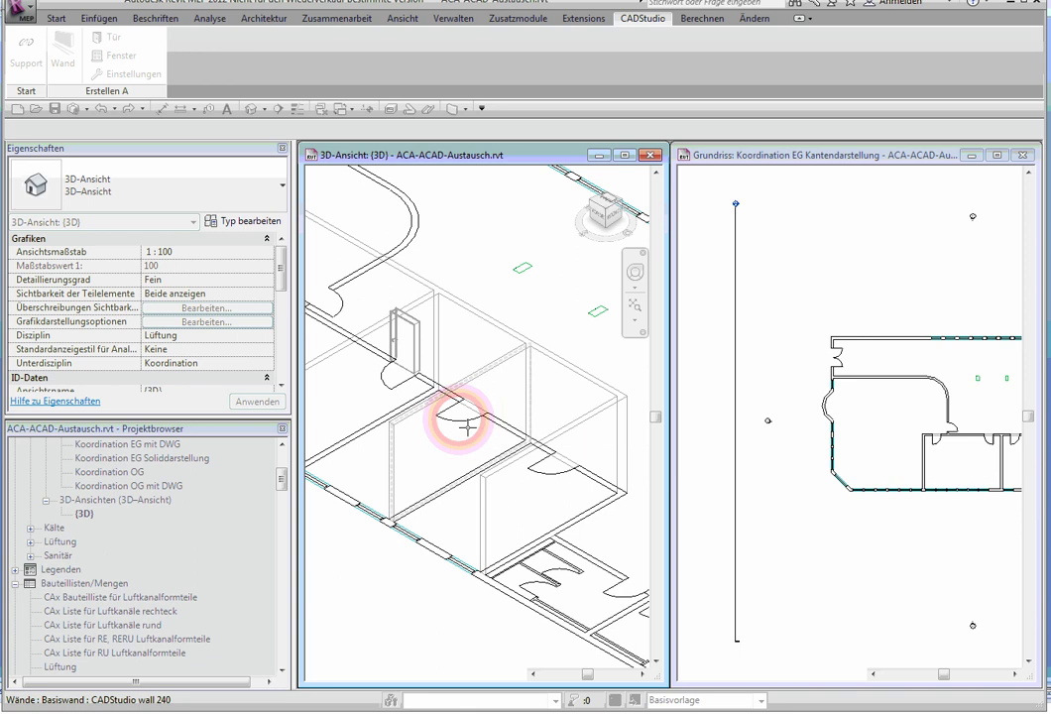
pyautogui.click(466, 426)
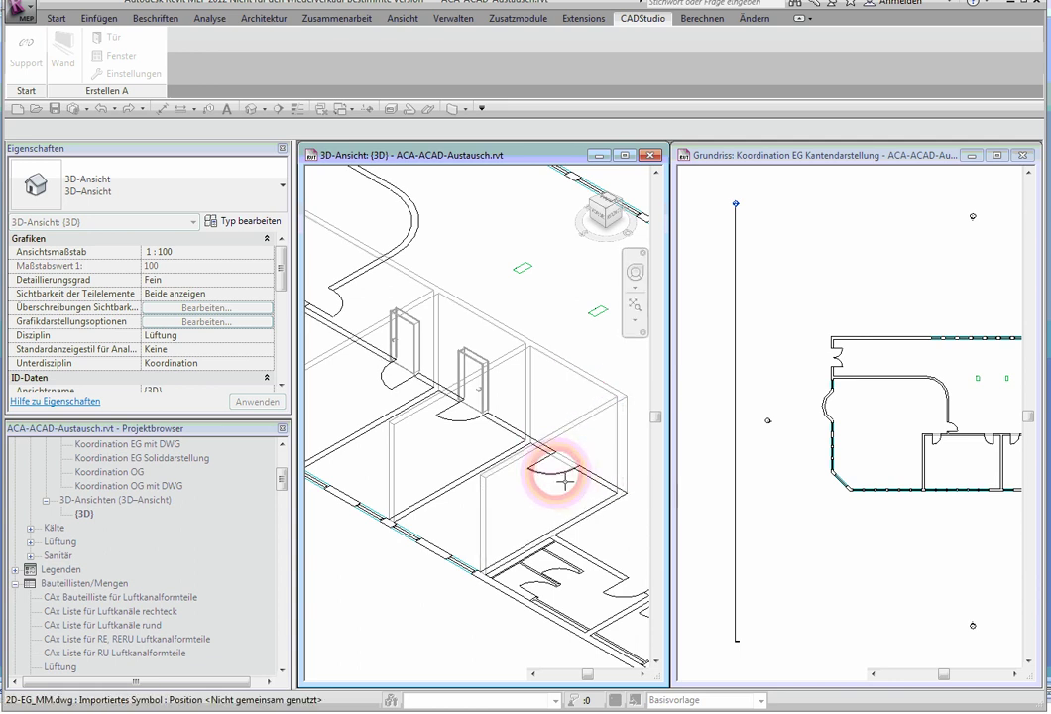
pyautogui.scroll(-2, 555, 484)
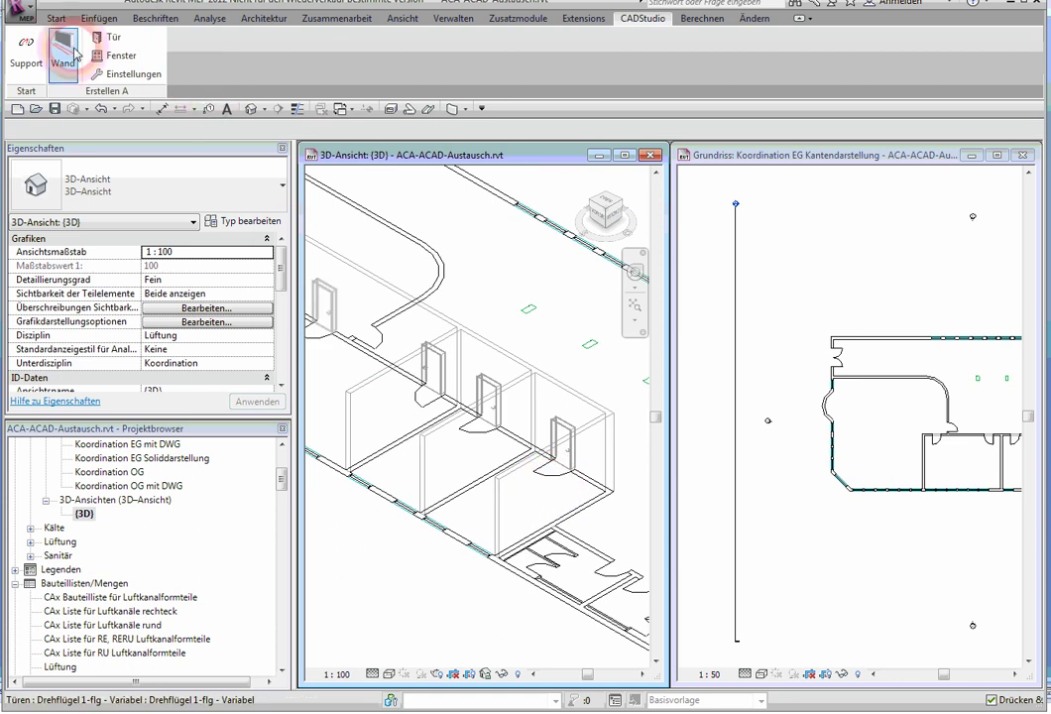
# - Create the CADStudio wall 300 exterior wall from the parallel façade lines
pyautogui.click(75, 54)
pyautogui.moveTo(520, 606); pyautogui.dragTo(506, 568, button='middle')
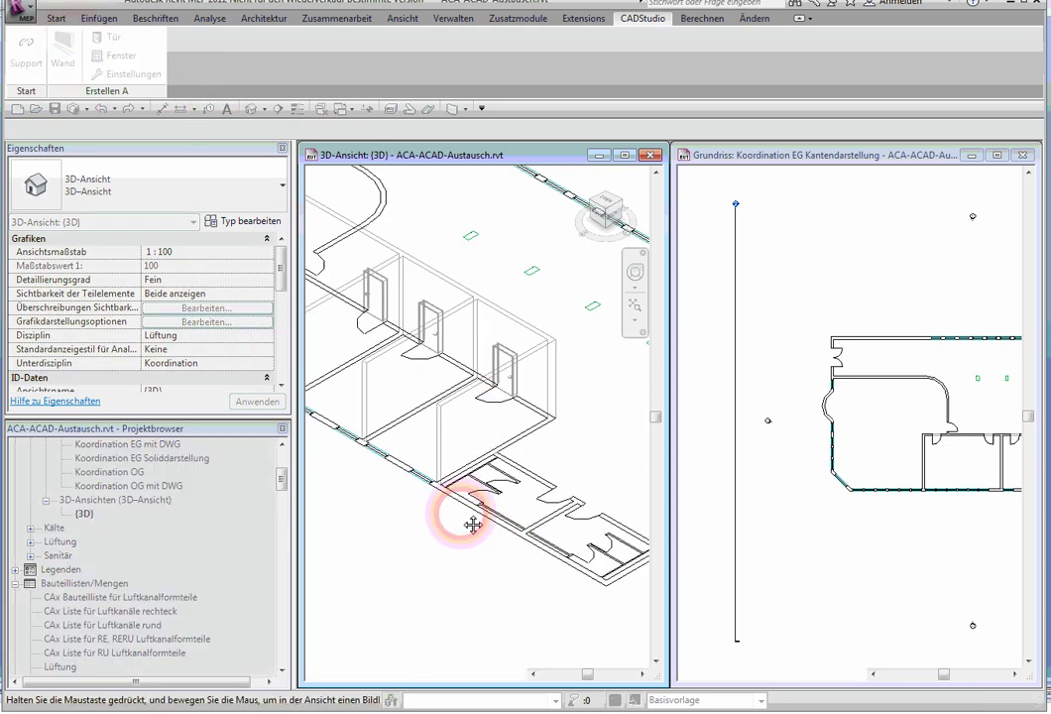
pyautogui.scroll(2, 496, 541)
pyautogui.scroll(2, 483, 507)
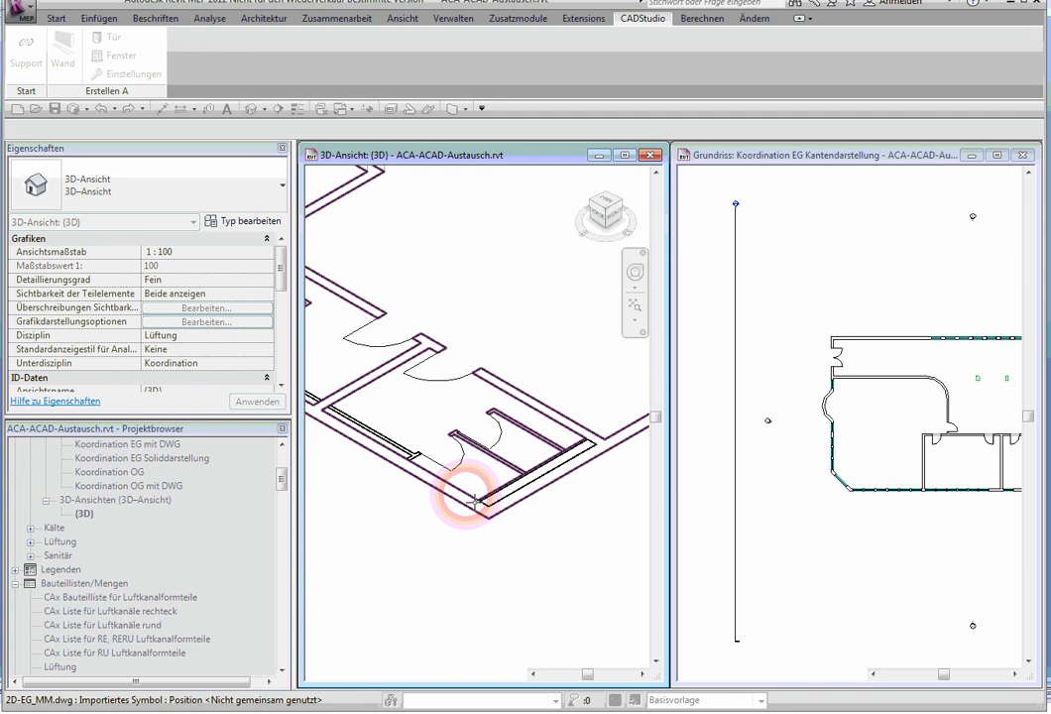
pyautogui.click(447, 500)
pyautogui.scroll(-2, 546, 486)
pyautogui.scroll(-2, 461, 531)
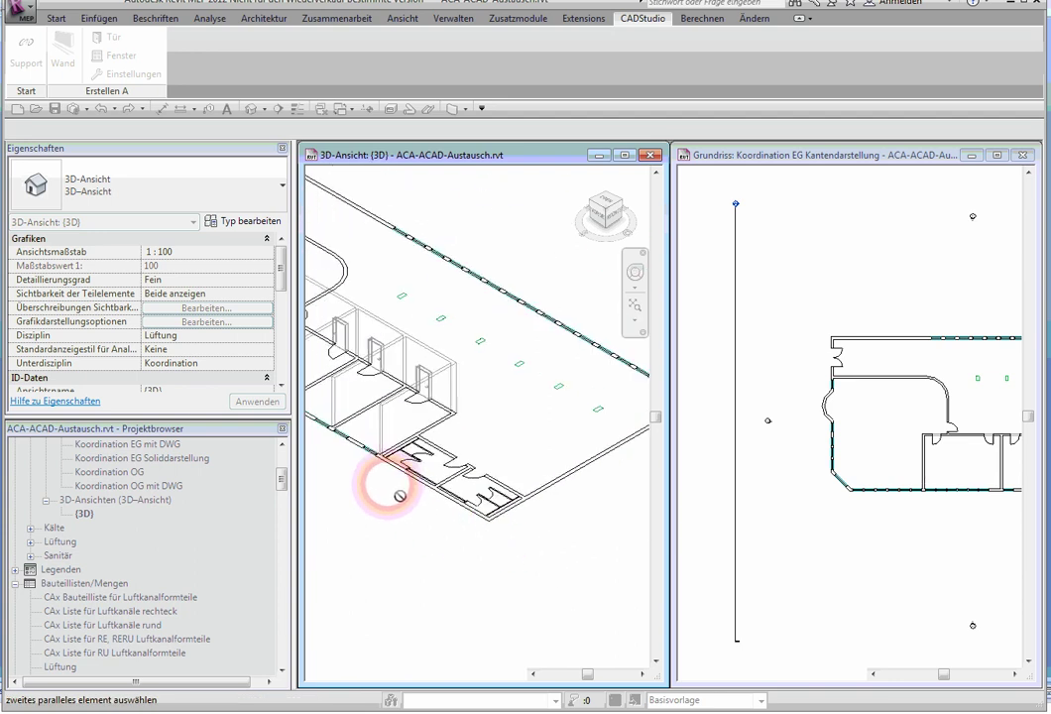
# - Move along the exterior wall and begin placing windows with the Fenster tool
pyautogui.moveTo(380, 481); pyautogui.dragTo(583, 557, button='middle')
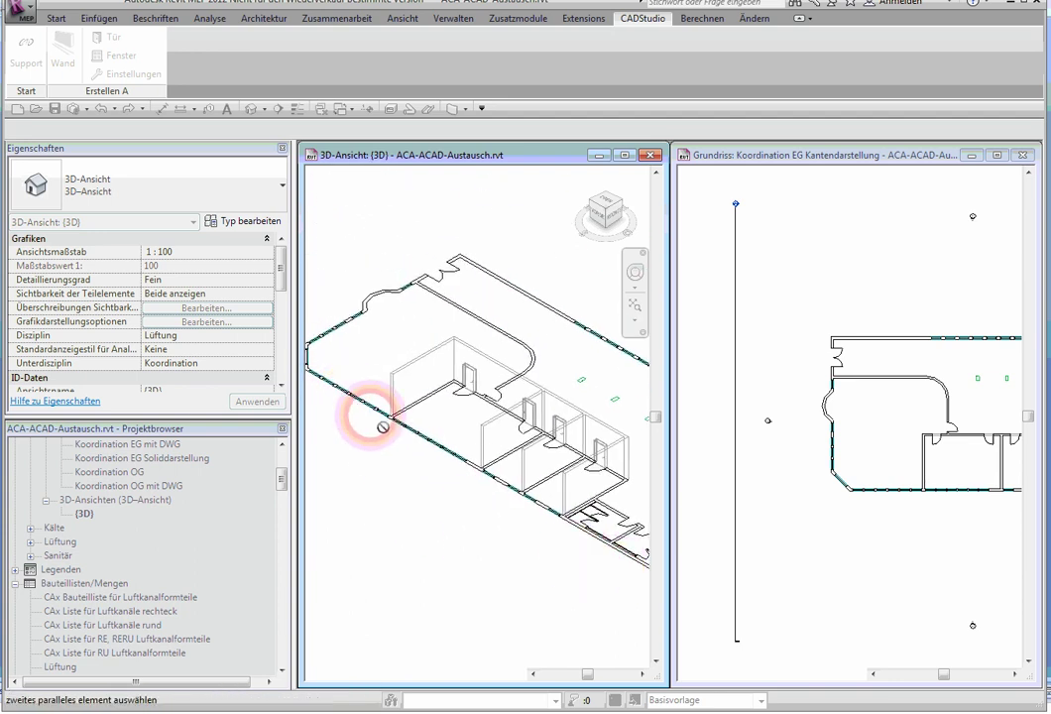
pyautogui.scroll(2, 399, 440)
pyautogui.scroll(2, 317, 411)
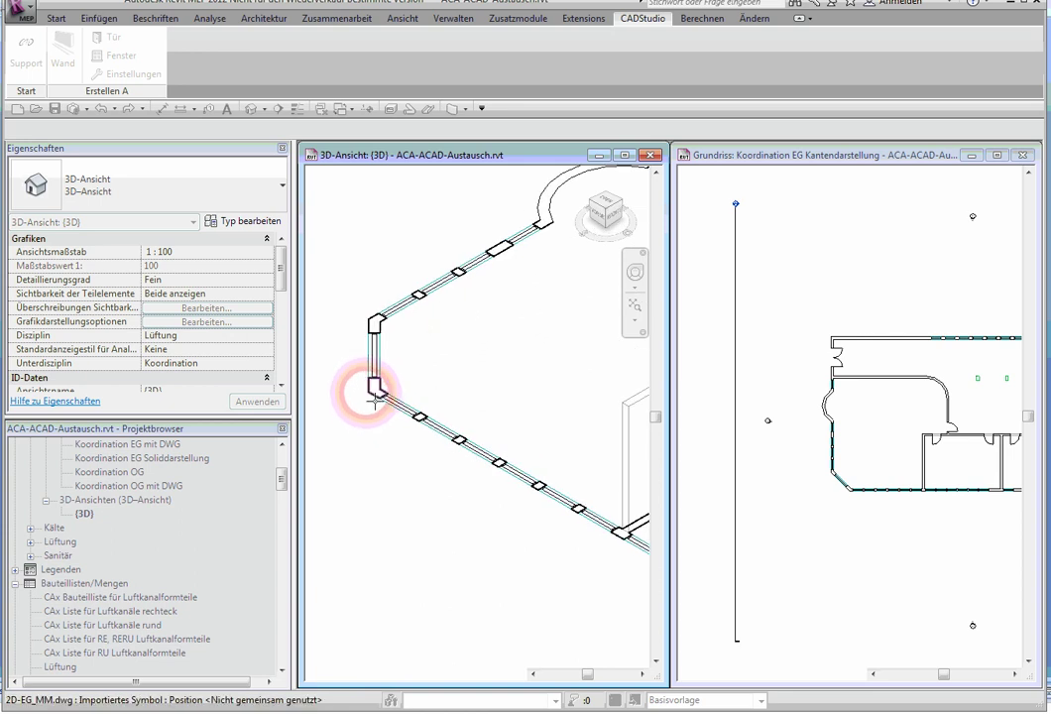
pyautogui.scroll(1, 375, 402)
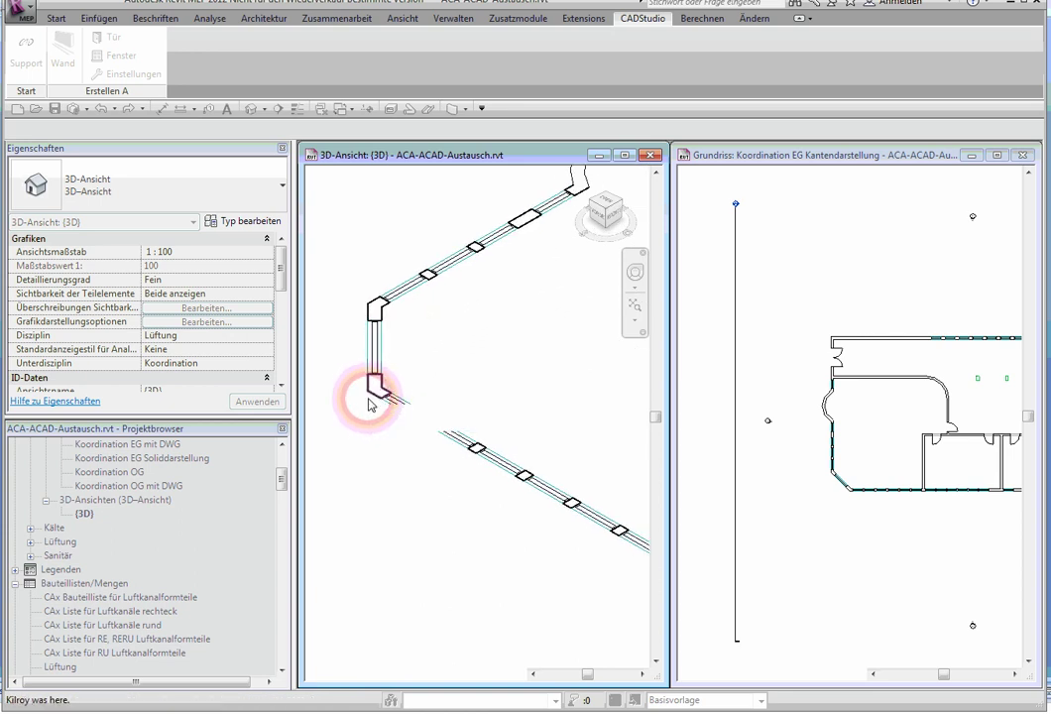
pyautogui.scroll(-2, 352, 429)
pyautogui.scroll(-2, 462, 498)
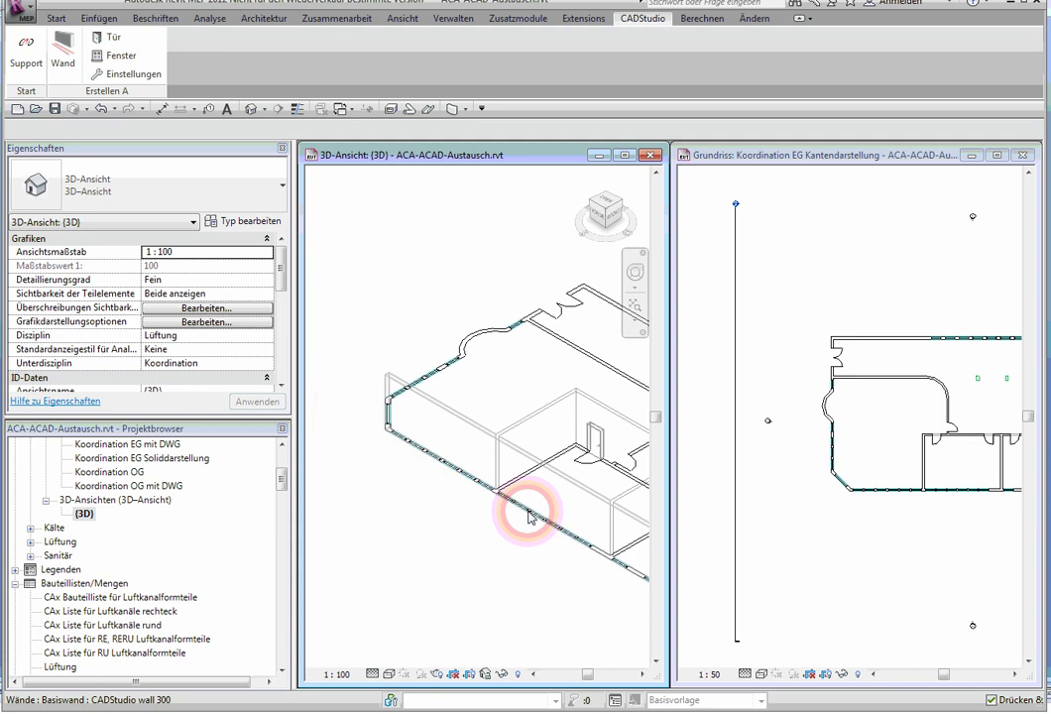
pyautogui.moveTo(565, 543); pyautogui.dragTo(488, 483, button='middle')
pyautogui.scroll(1, 506, 491)
pyautogui.scroll(1, 496, 498)
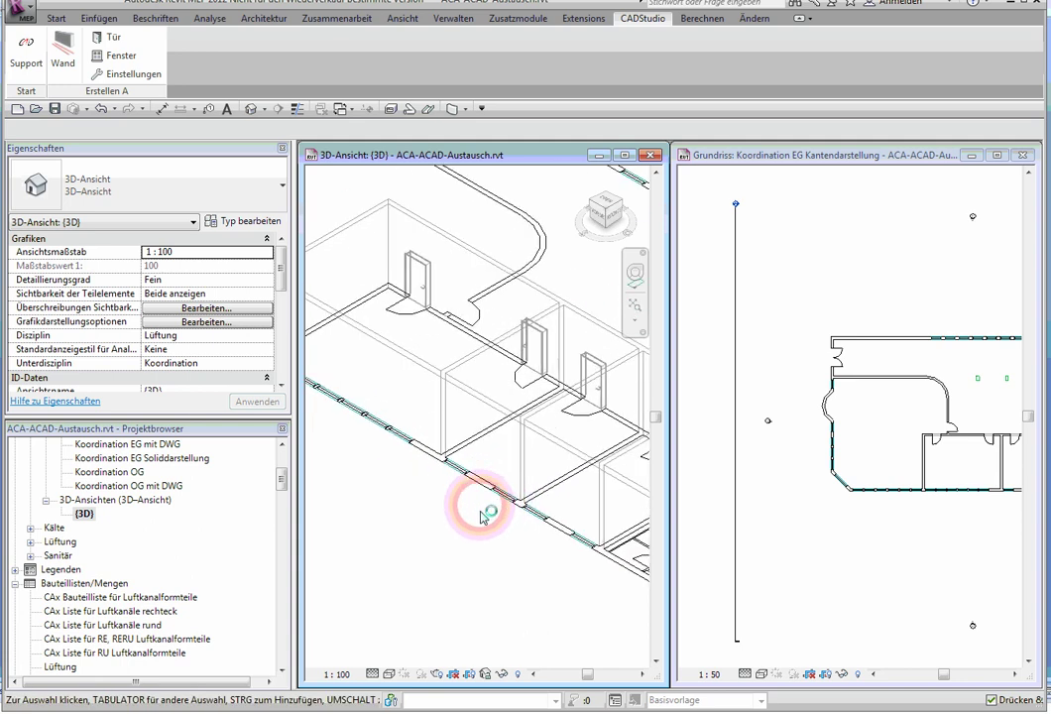
pyautogui.scroll(1, 508, 515)
pyautogui.moveTo(529, 532); pyautogui.dragTo(444, 506, button='middle')
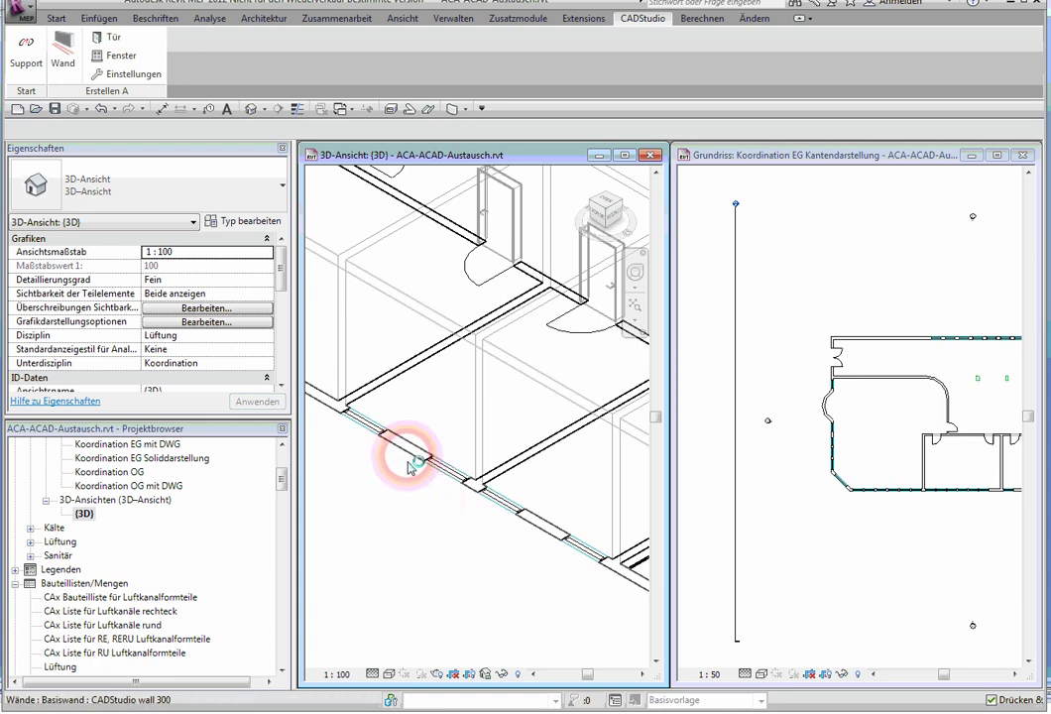
pyautogui.click(126, 66)
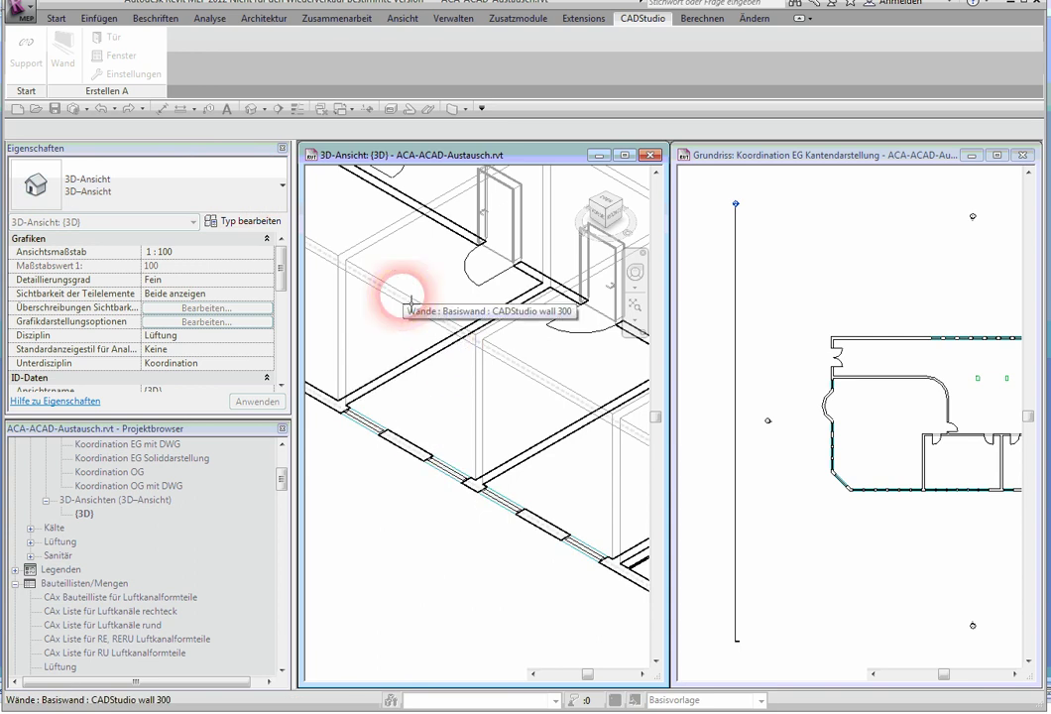
pyautogui.scroll(2, 357, 428)
pyautogui.scroll(2, 352, 428)
pyautogui.scroll(1, 385, 429)
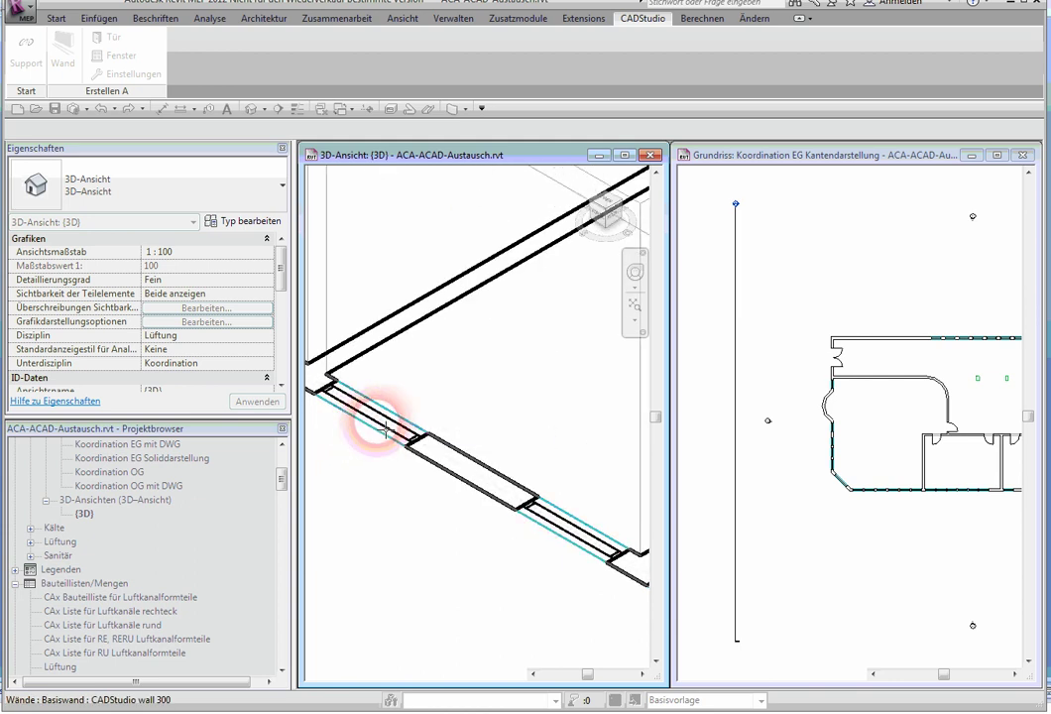
# - Place two windows into the exterior façade wall
pyautogui.click(385, 429)
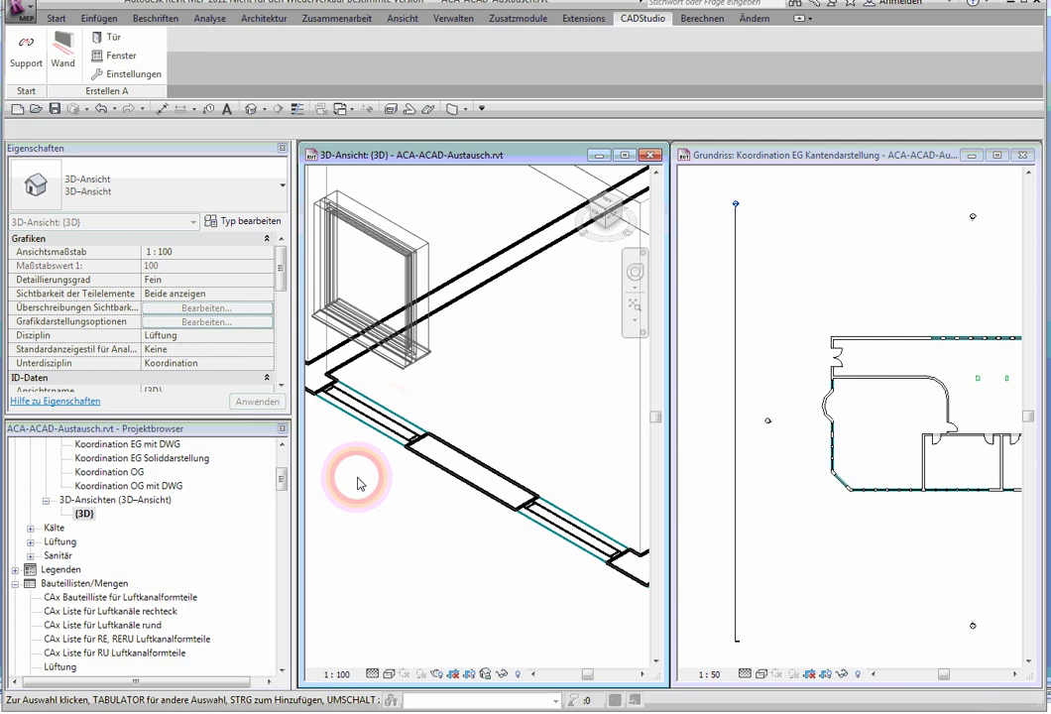
pyautogui.click(121, 55)
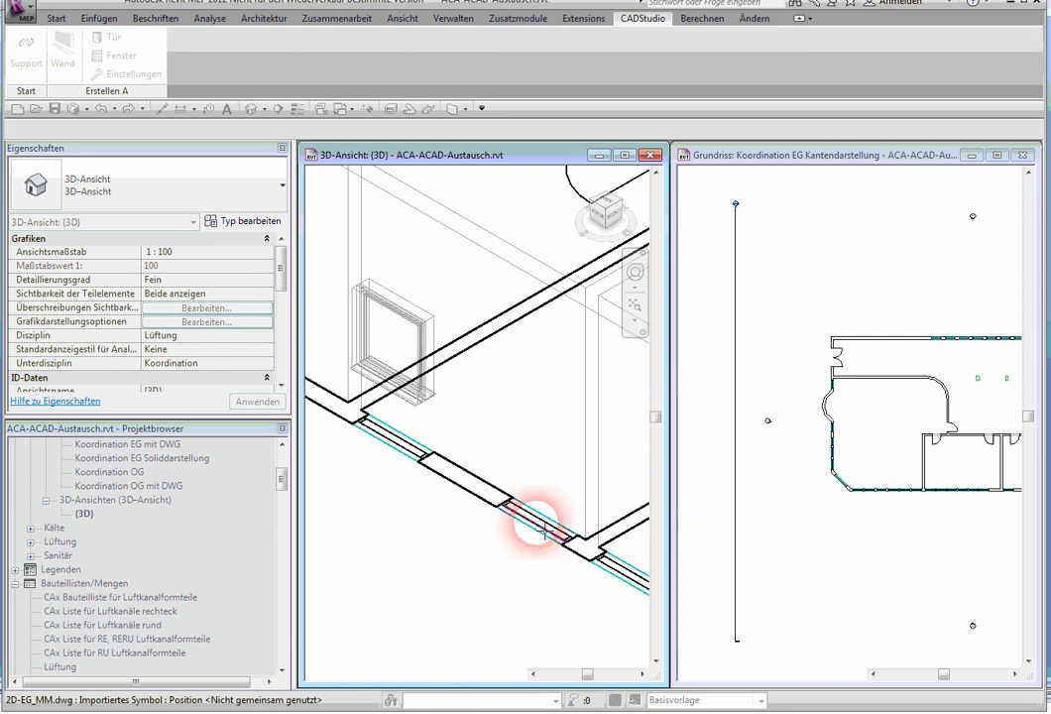
pyautogui.click(536, 528)
pyautogui.scroll(-5, 528, 471)
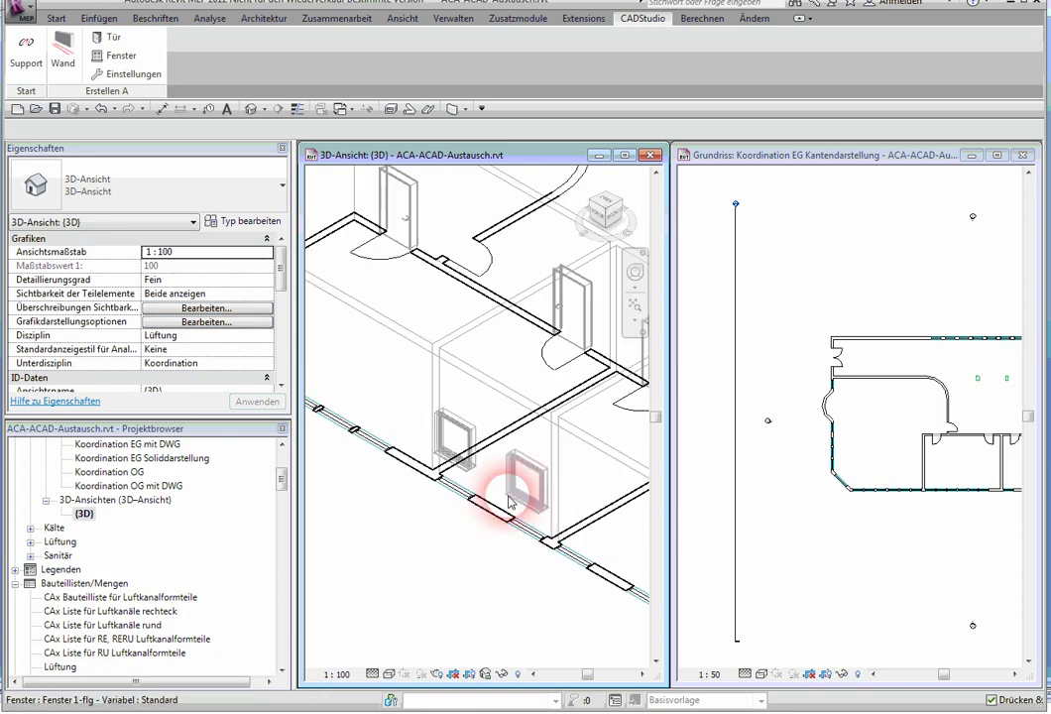
pyautogui.scroll(-2, 472, 418)
pyautogui.scroll(-2, 493, 418)
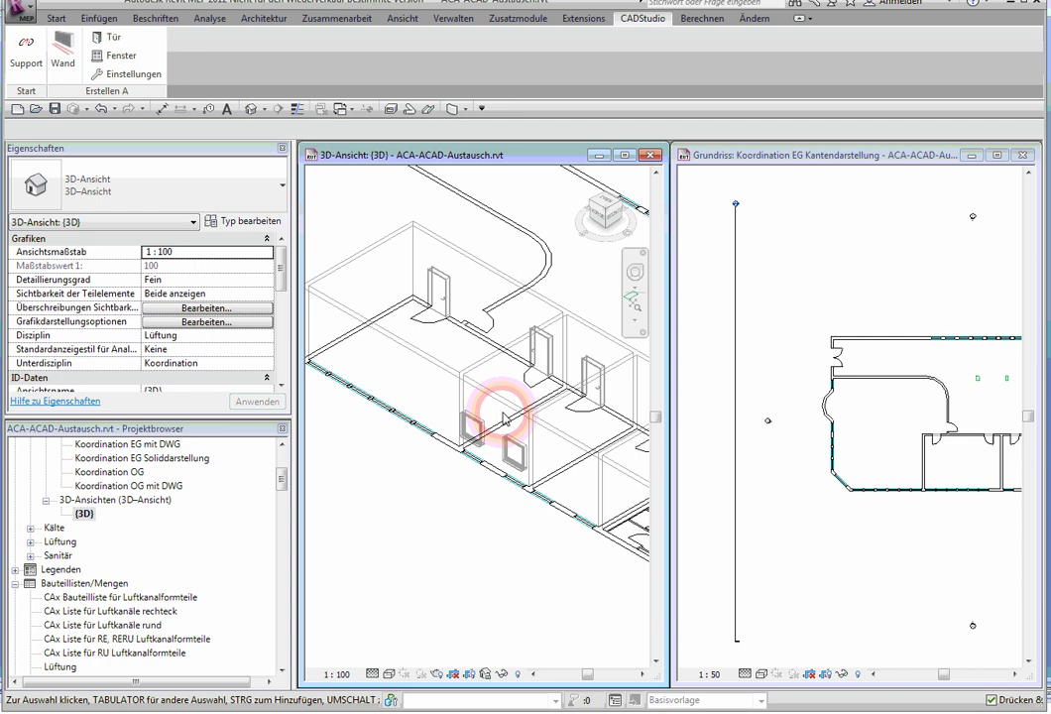
# - Save the project and make the floor plan view active
pyautogui.click(54, 109)
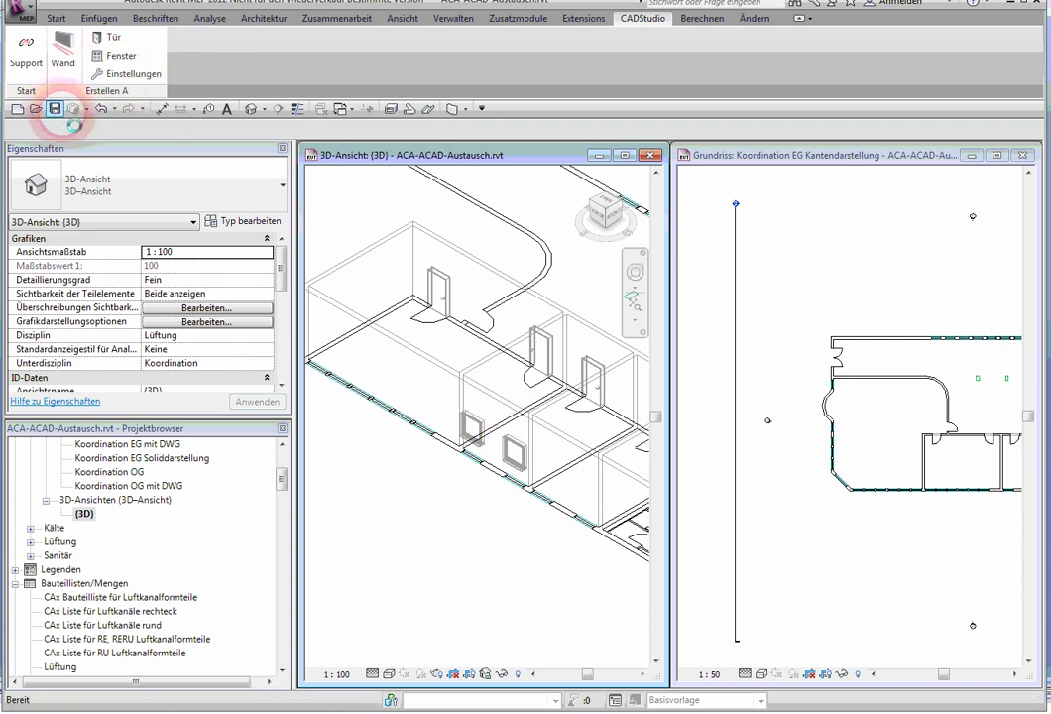
pyautogui.click(817, 474)
pyautogui.scroll(-2, 816, 479)
pyautogui.scroll(-2, 952, 513)
pyautogui.scroll(2, 960, 506)
pyautogui.scroll(1, 859, 504)
pyautogui.scroll(2, 859, 502)
pyautogui.scroll(1, 861, 499)
pyautogui.scroll(-1, 724, 443)
pyautogui.scroll(-2, 816, 489)
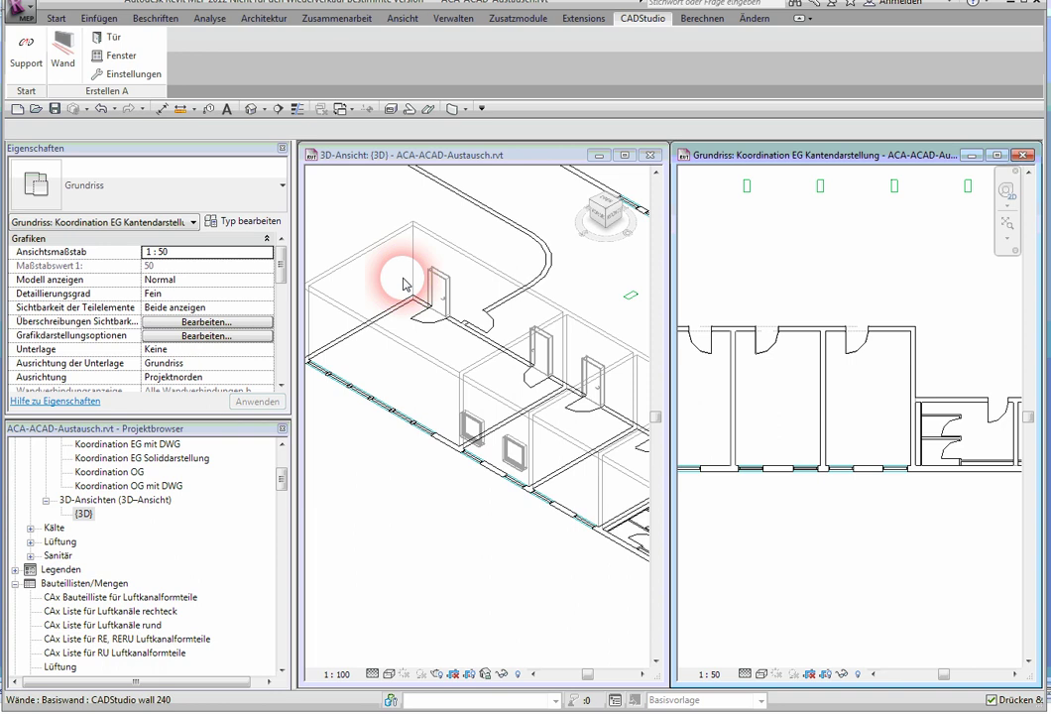
pyautogui.click(28, 19)
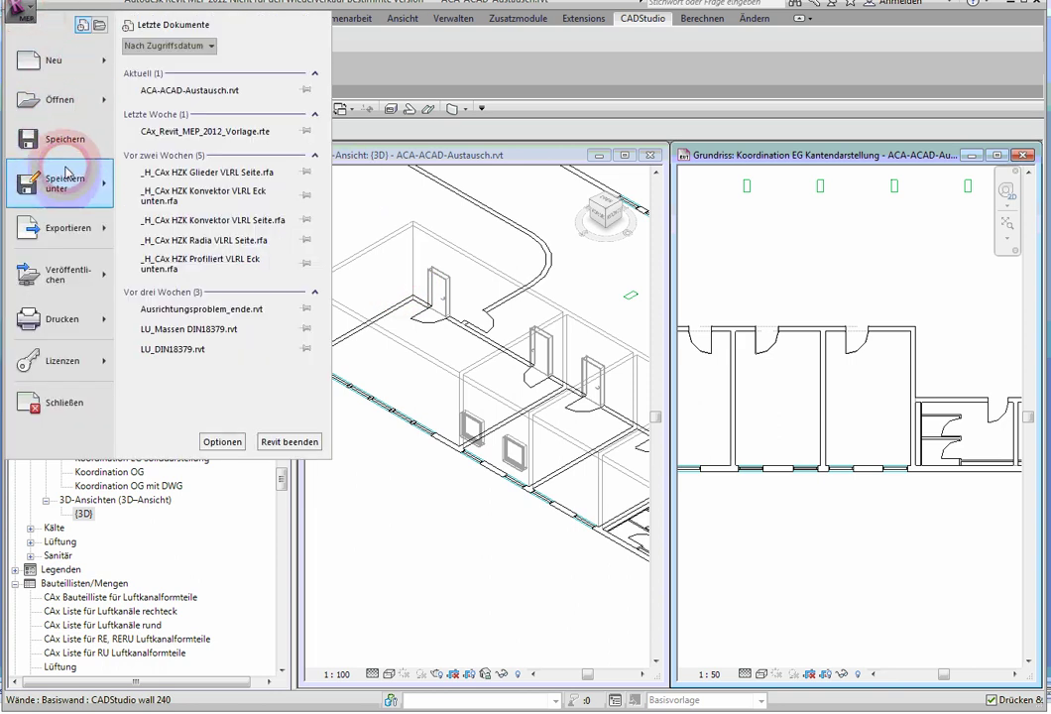
# - Start a DWG export using the CADStudio_REVIT_zu_MEP2012 setup and review its colour settings
pyautogui.click(66, 230)
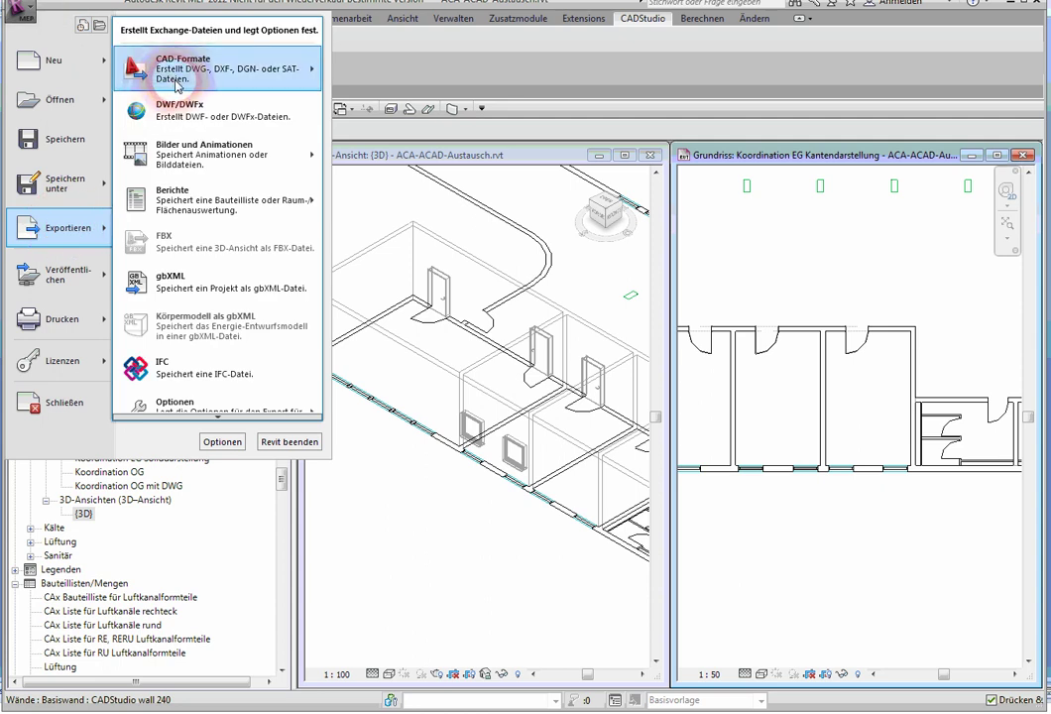
pyautogui.click(342, 59)
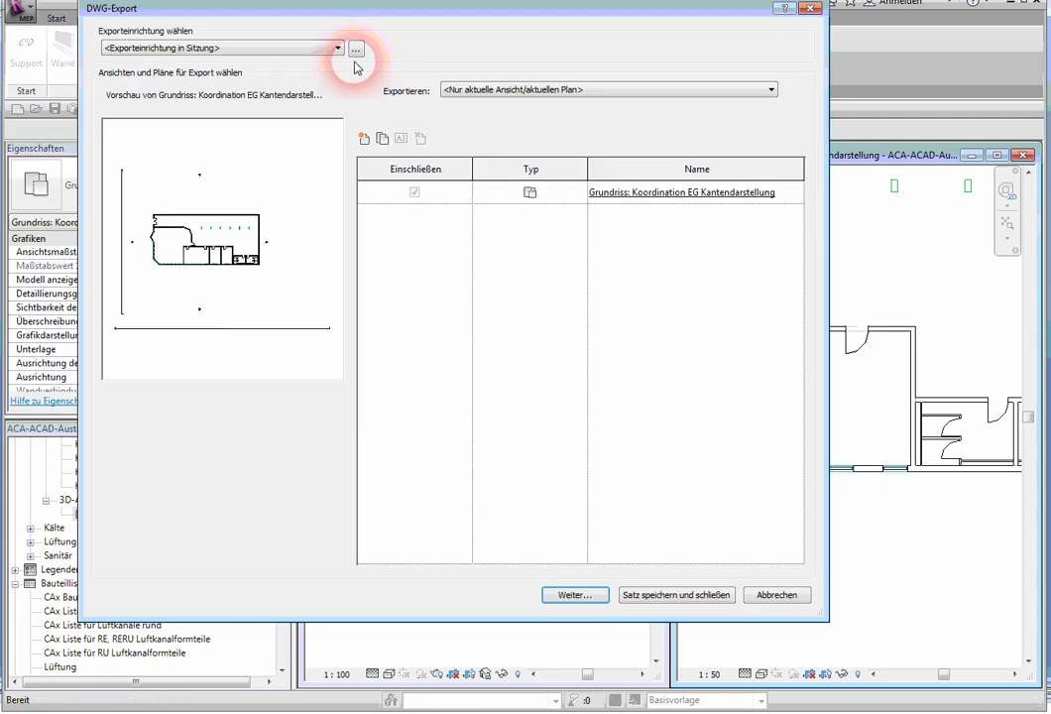
pyautogui.click(168, 49)
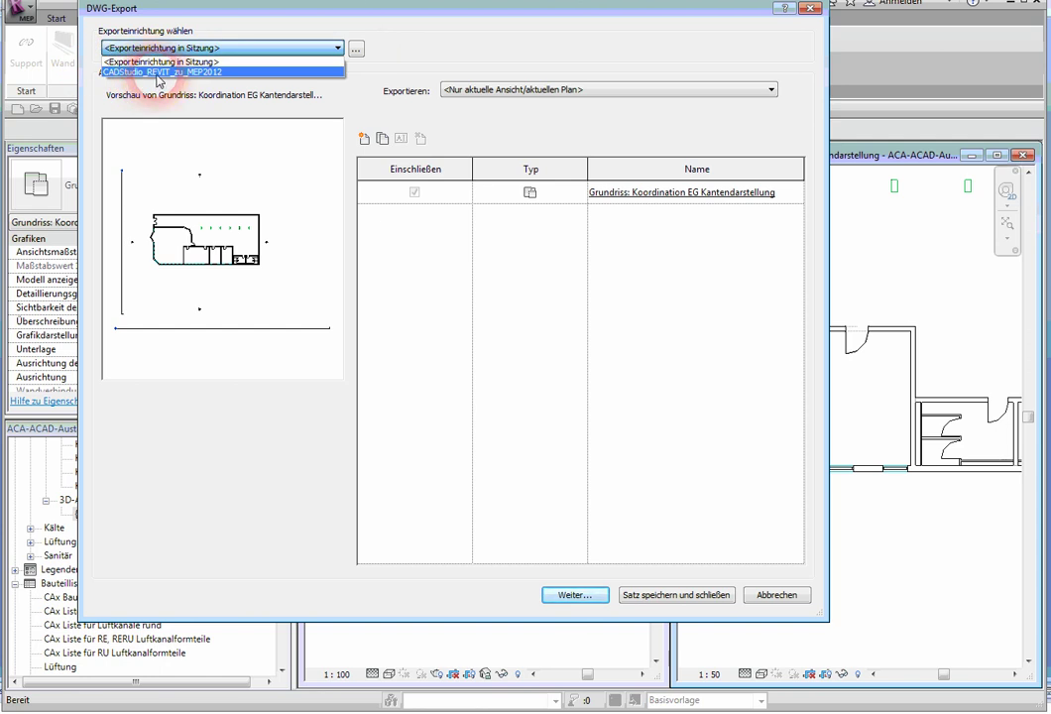
pyautogui.click(158, 79)
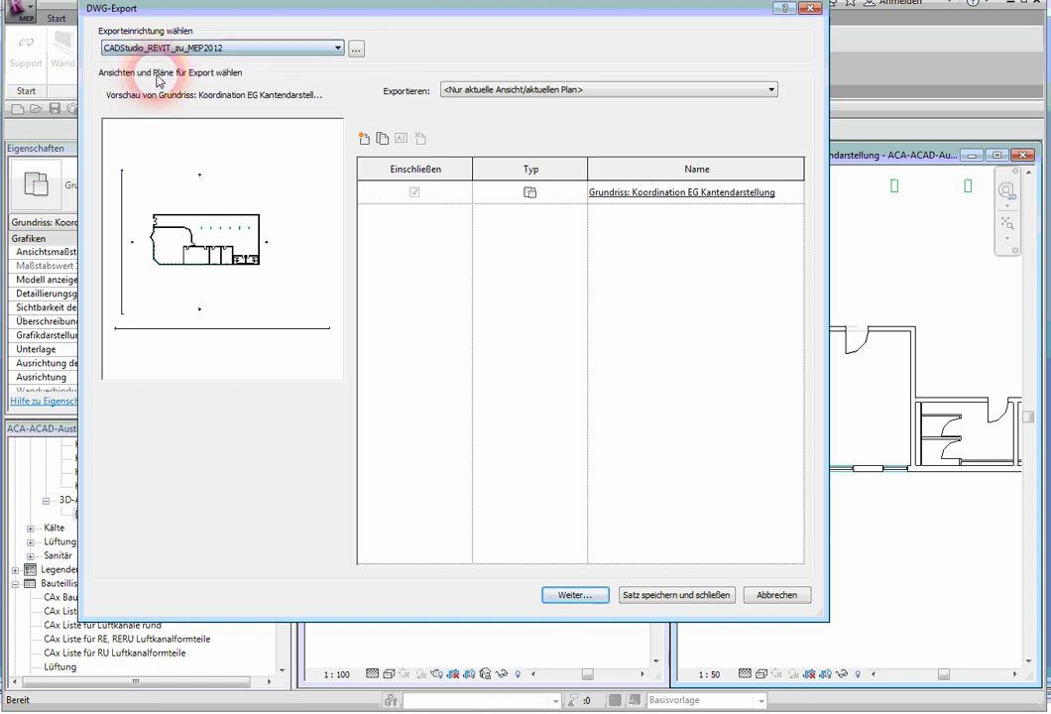
pyautogui.click(356, 50)
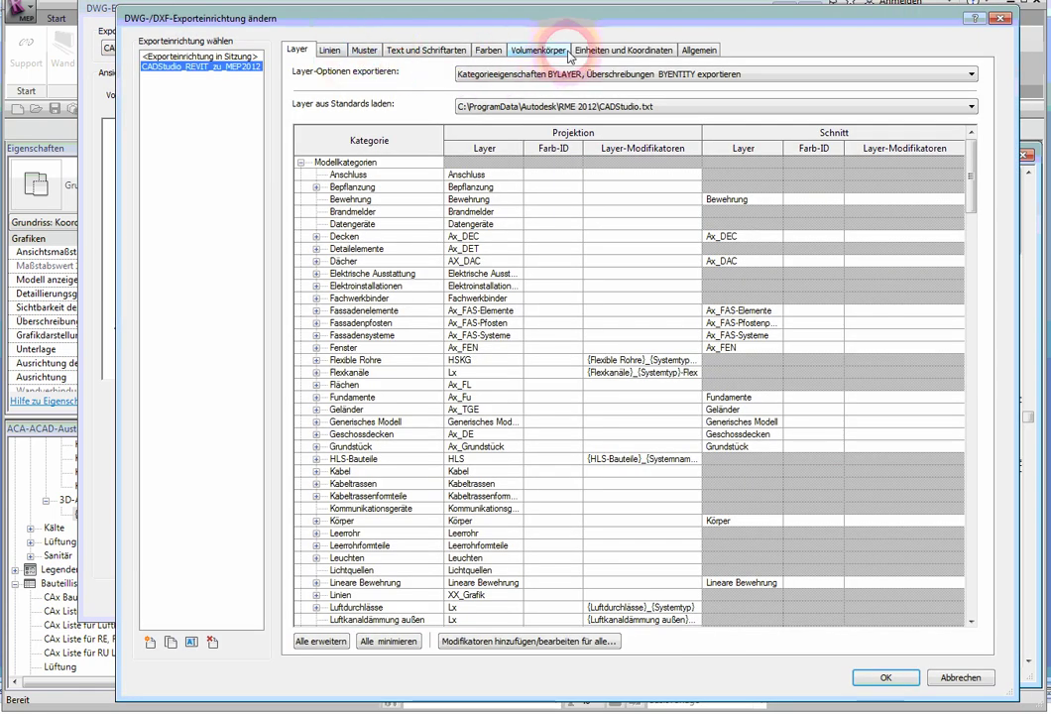
pyautogui.click(488, 49)
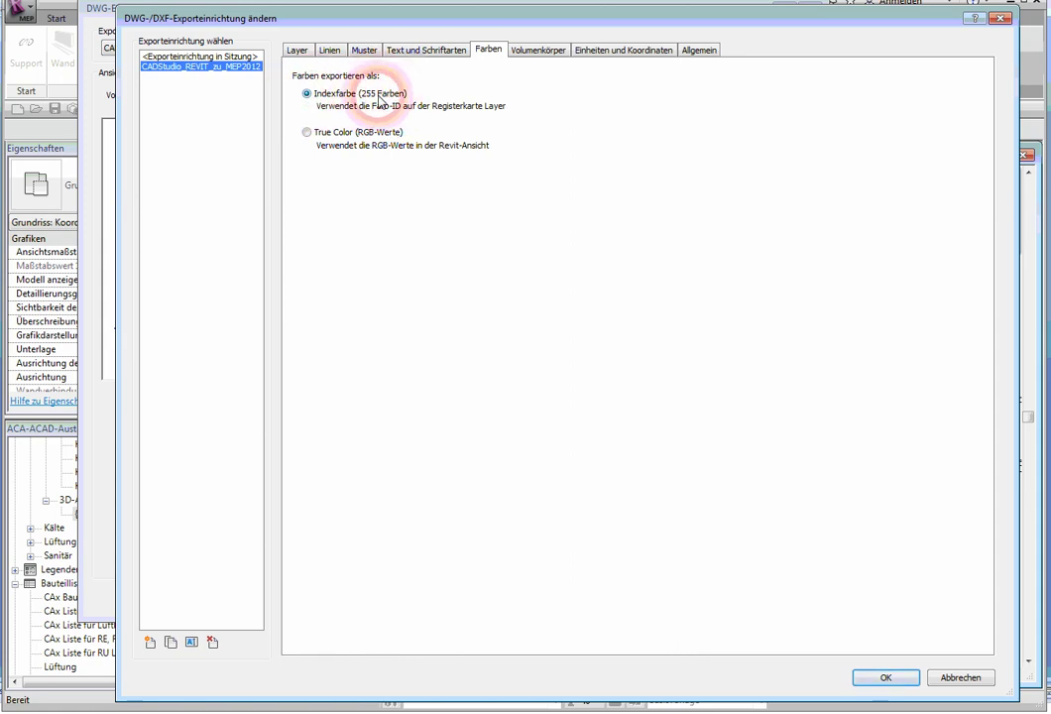
pyautogui.click(880, 677)
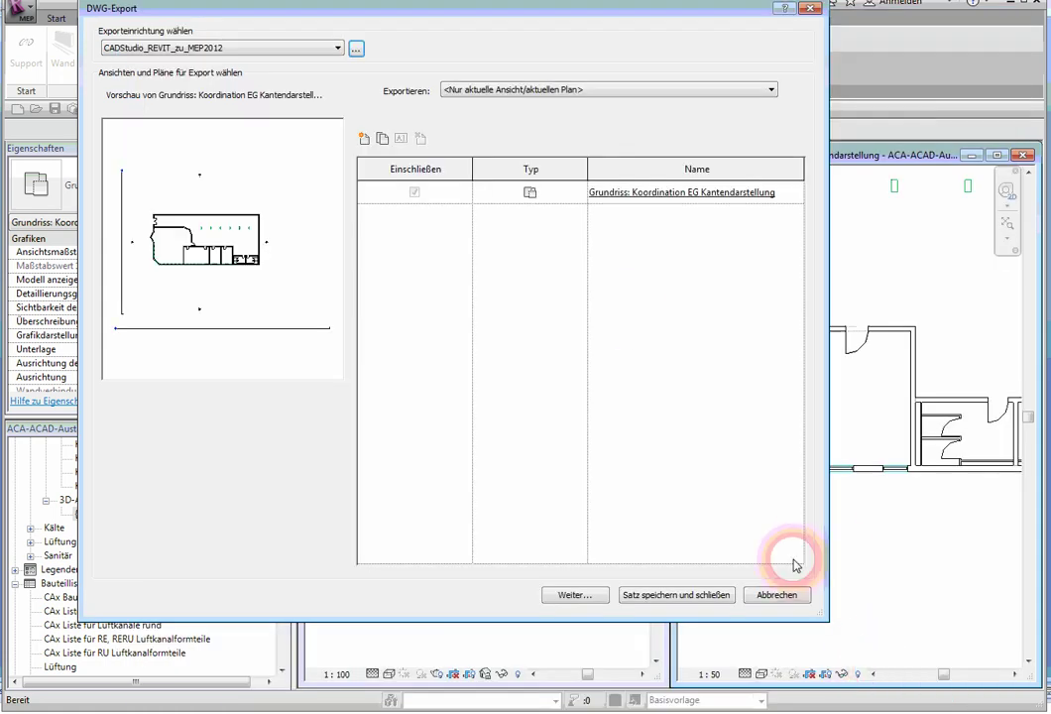
# - Save the exported DWG as 3DACA in the dwg folder
pyautogui.click(596, 596)
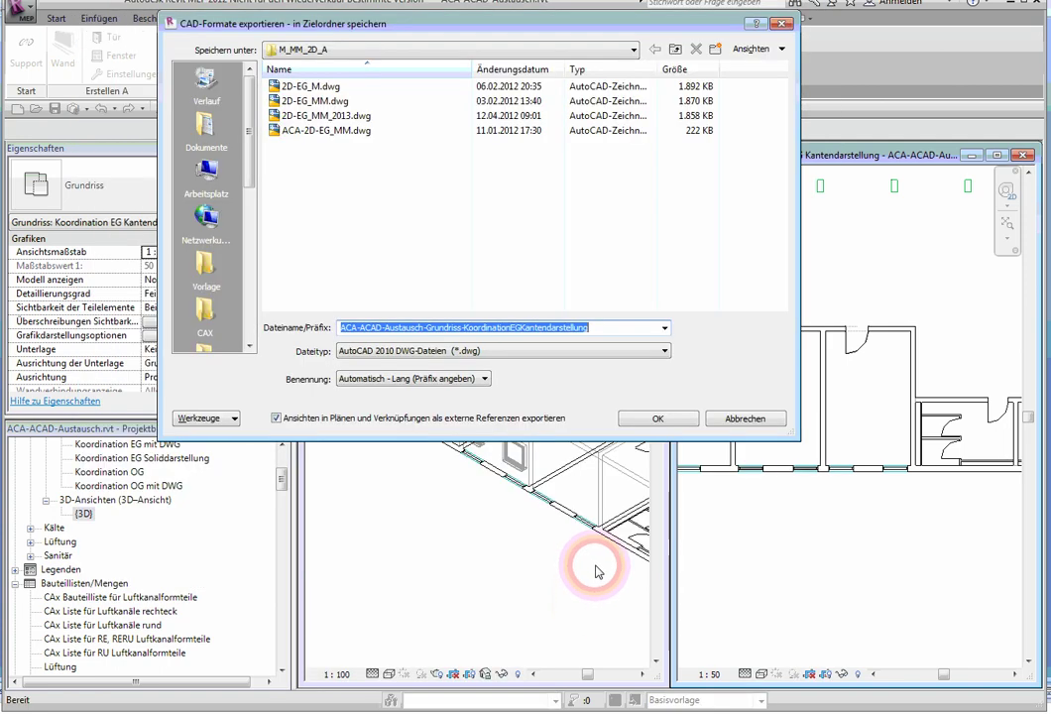
pyautogui.click(674, 49)
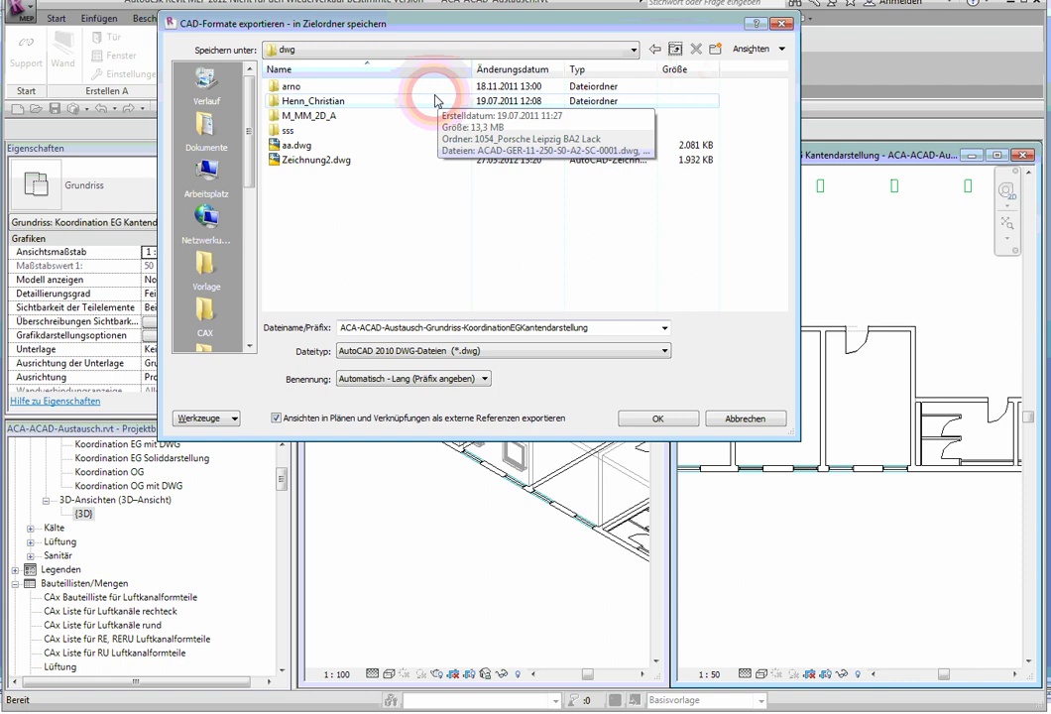
pyautogui.moveTo(615, 337); pyautogui.dragTo(338, 324)
pyautogui.write('3D-CA')
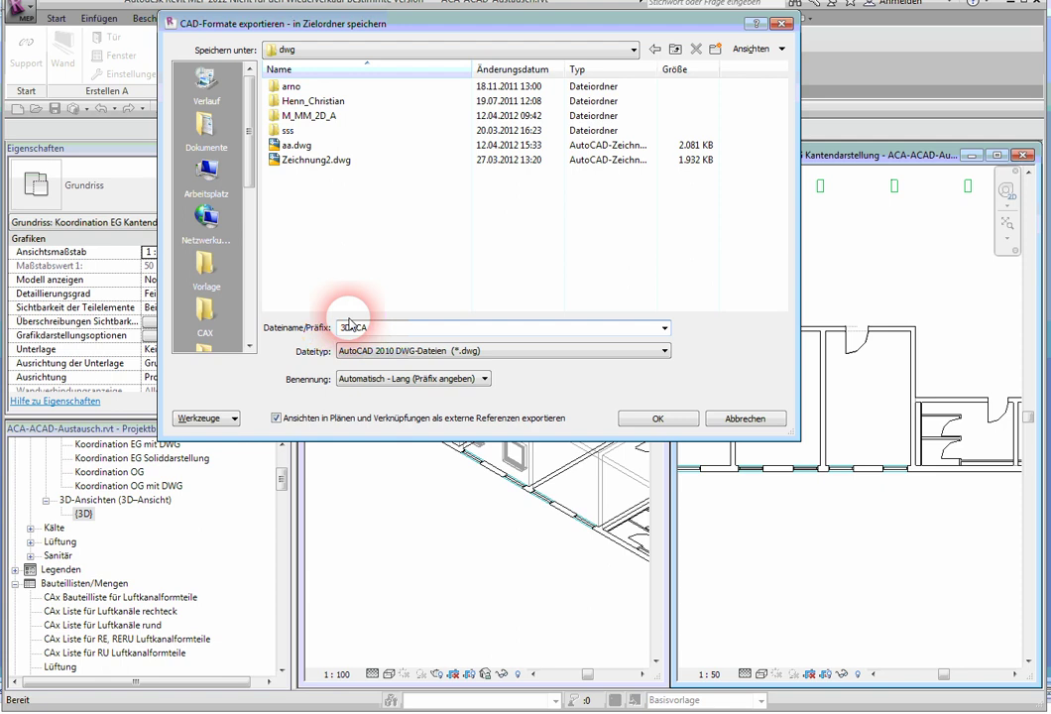
pyautogui.click(620, 422)
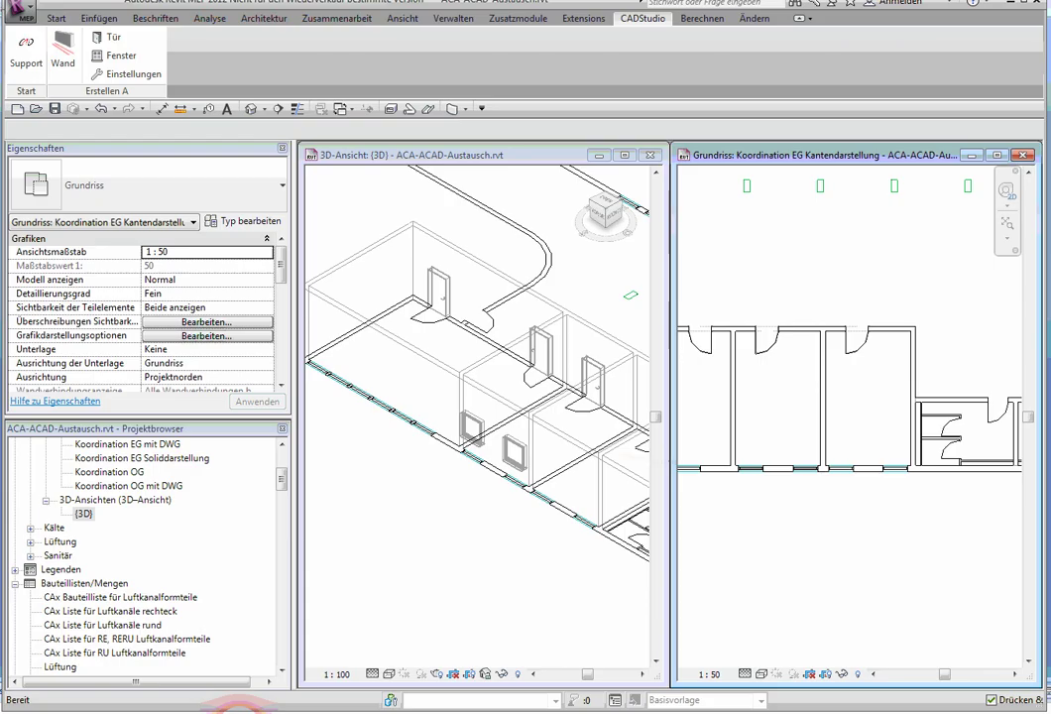
pyautogui.click(238, 708)
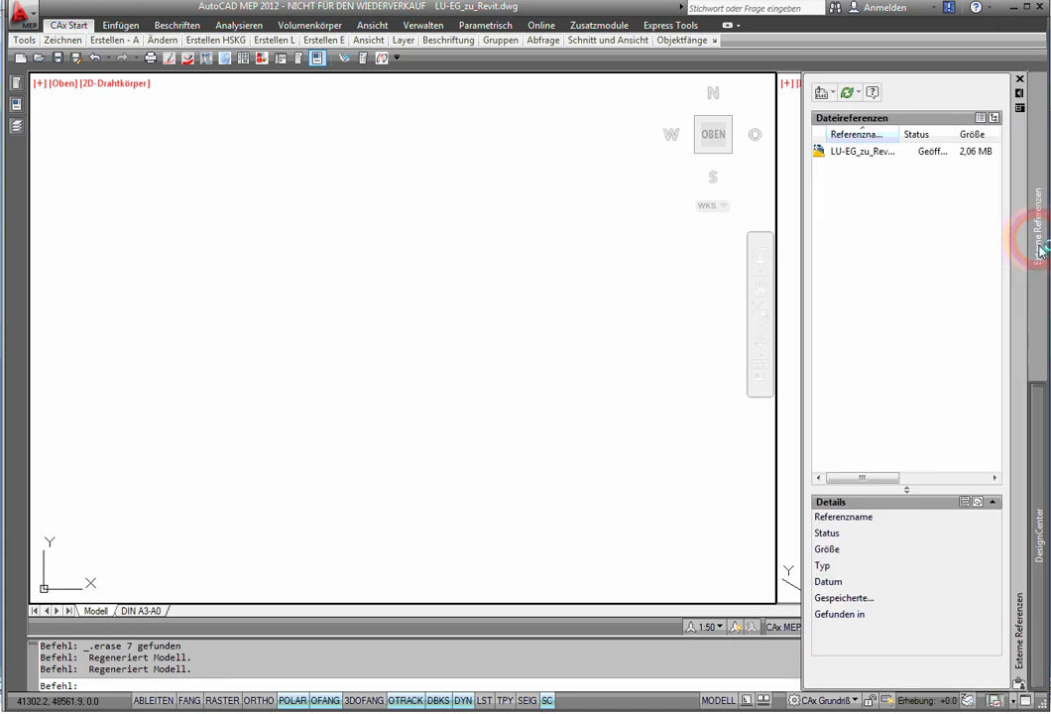
# - Attach dwg\3DACA.dwg as an external reference at 0,0,0 with scale 1
pyautogui.rightClick(873, 215)
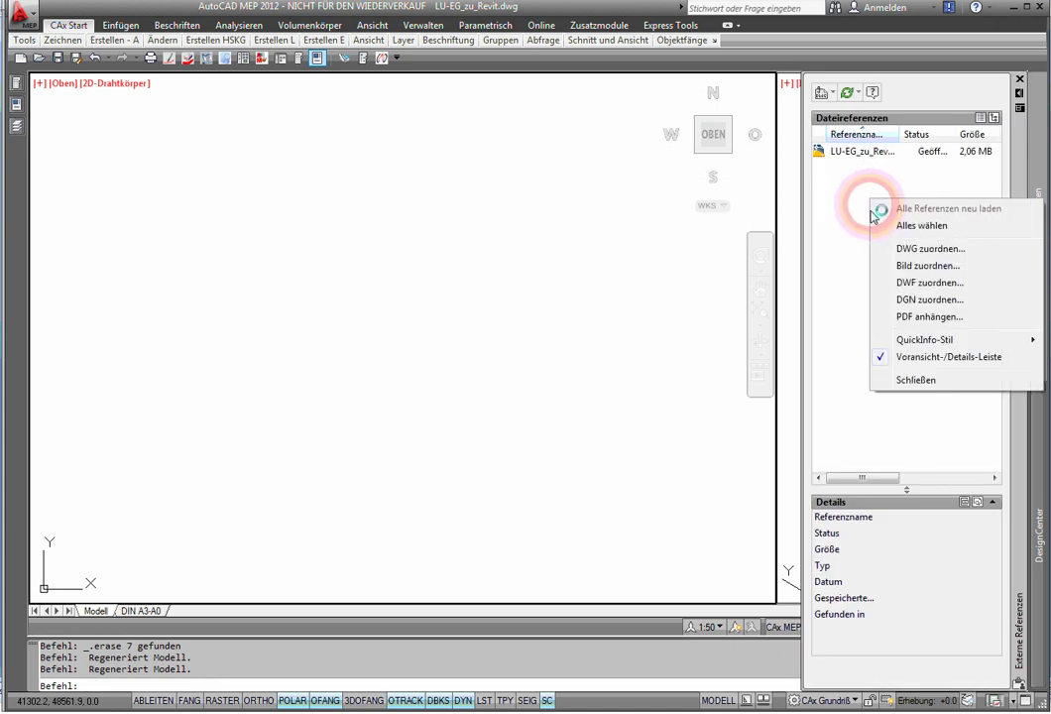
pyautogui.click(905, 250)
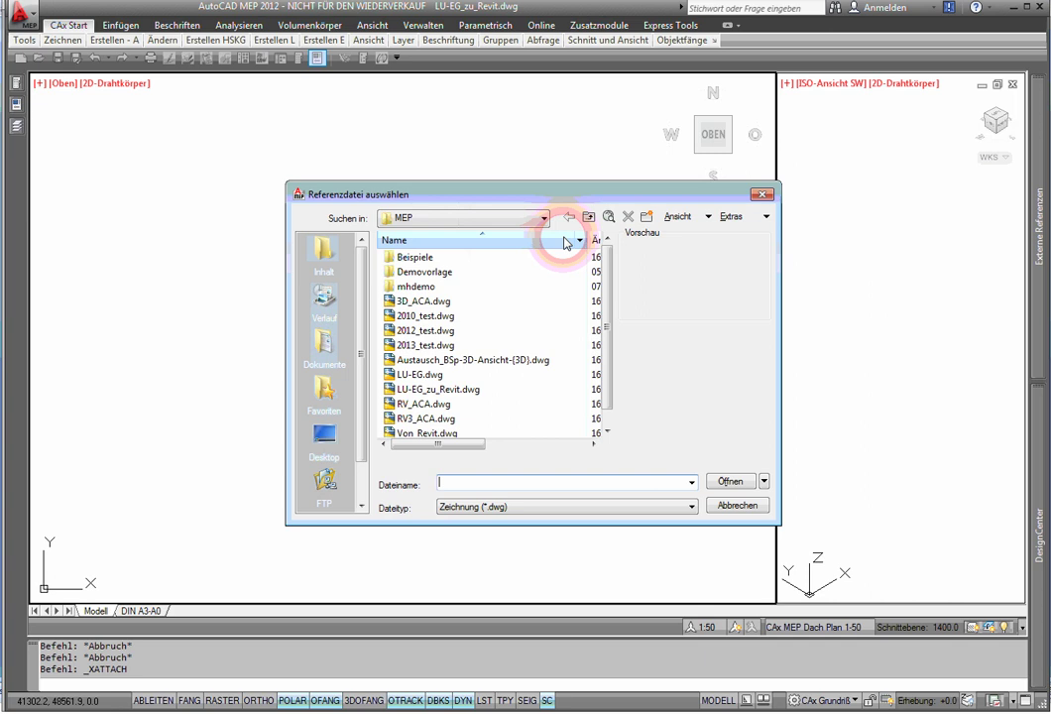
pyautogui.click(589, 217)
pyautogui.doubleClick(407, 272)
pyautogui.click(421, 315)
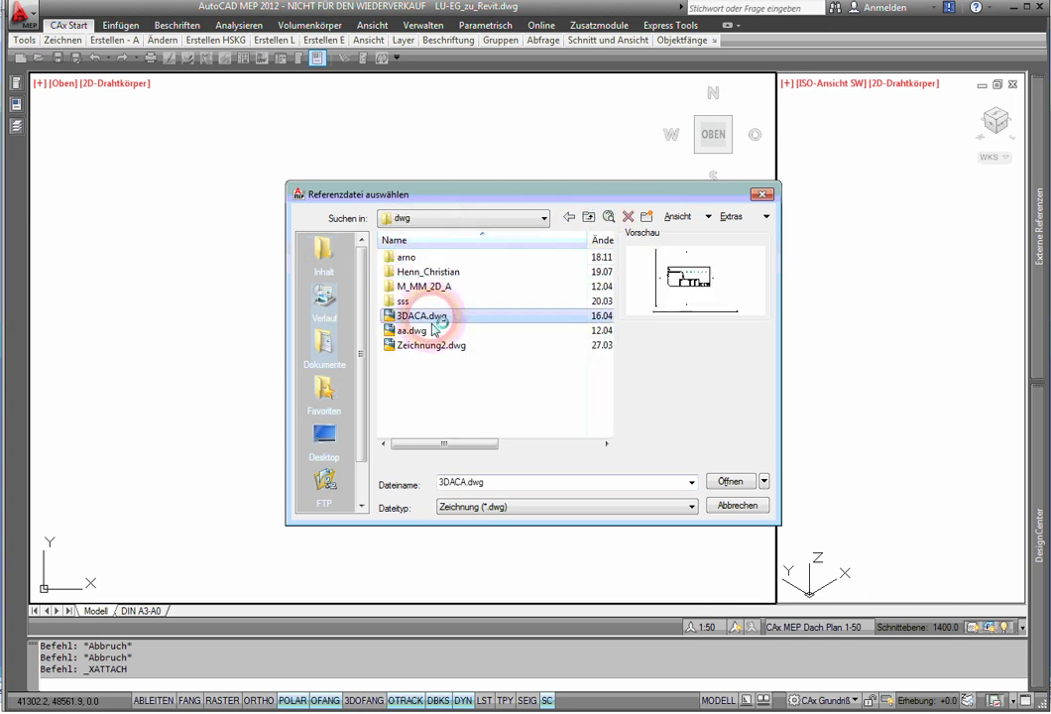
pyautogui.click(727, 482)
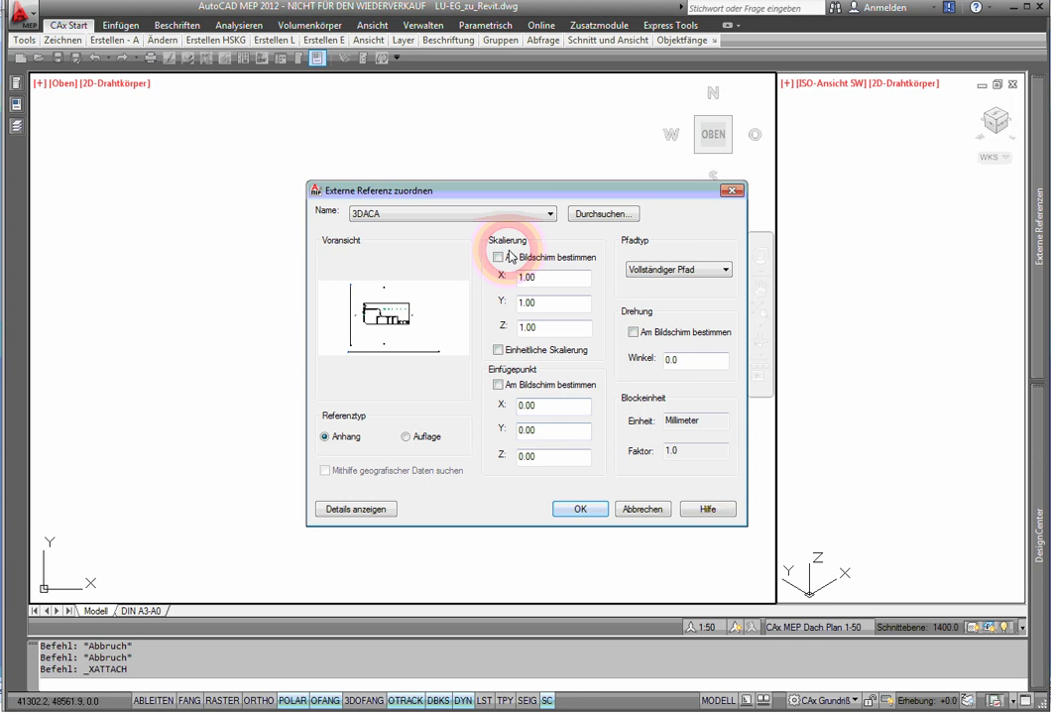
pyautogui.click(580, 511)
# - Zoom the plan and isometric viewports to inspect the attached 3DACA floor plan
pyautogui.scroll(-2, 645, 417)
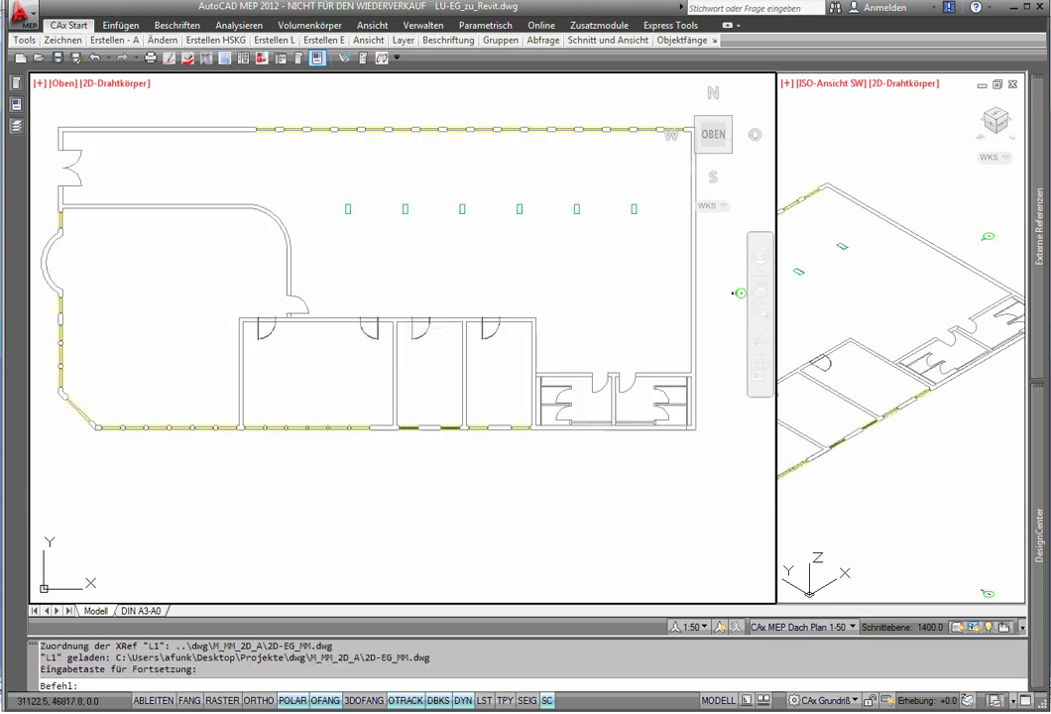
pyautogui.scroll(-4, 688, 371)
pyautogui.click(860, 369)
pyautogui.scroll(-3, 843, 347)
pyautogui.scroll(-2, 843, 347)
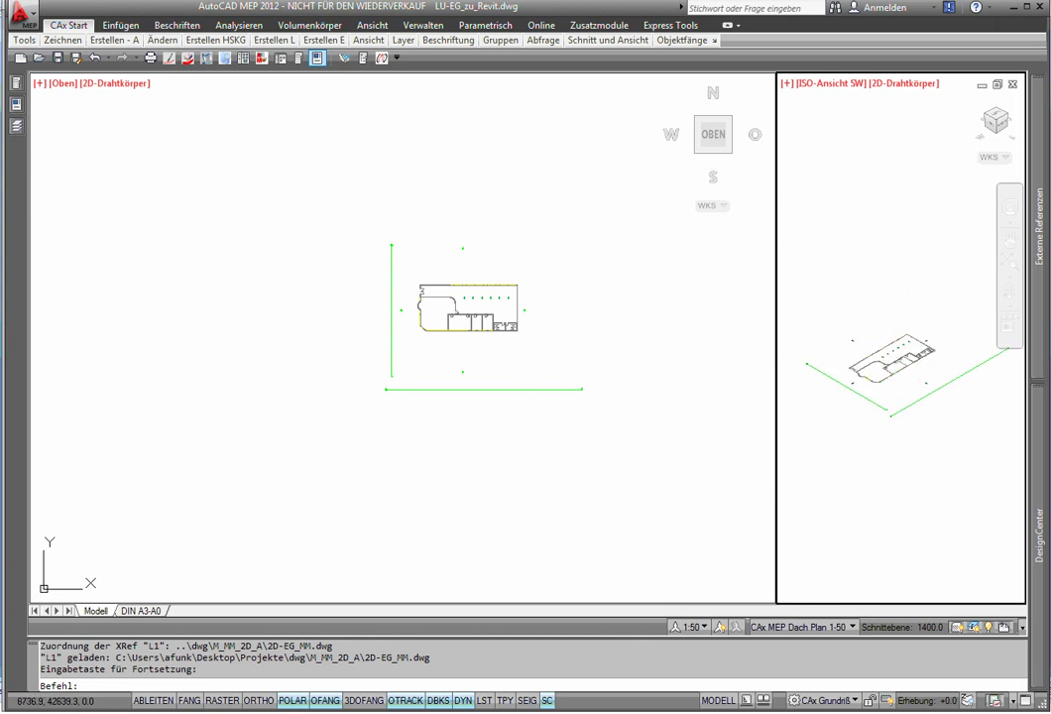
pyautogui.scroll(5, 843, 347)
pyautogui.click(622, 367)
pyautogui.scroll(3, 476, 317)
pyautogui.scroll(5, 481, 328)
pyautogui.scroll(-3, 481, 328)
pyautogui.scroll(3, 483, 288)
pyautogui.scroll(2, 483, 279)
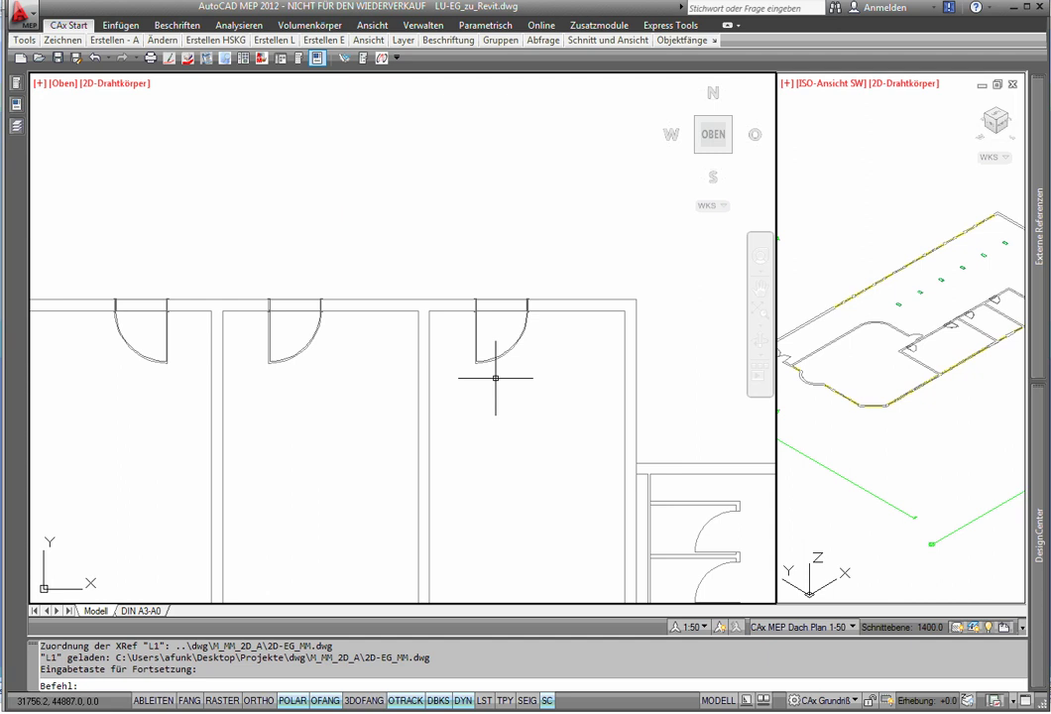
pyautogui.click(931, 347)
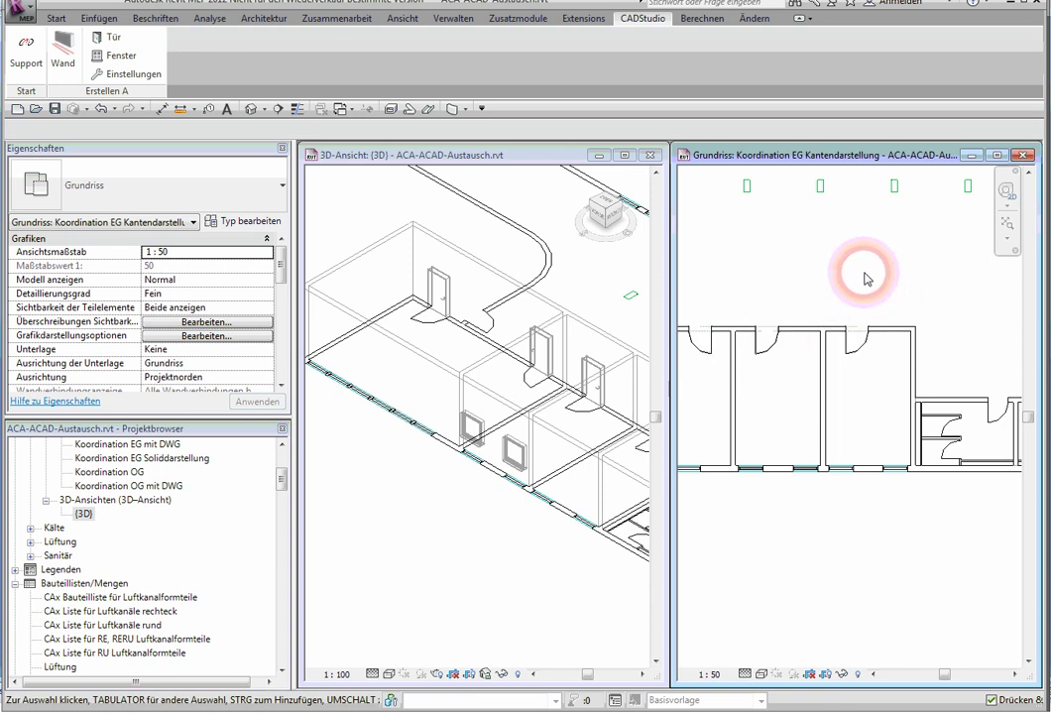
# - Re-export the active Revit 3D view to DWG, overwriting the existing 3DACA.dwg
pyautogui.click(487, 238)
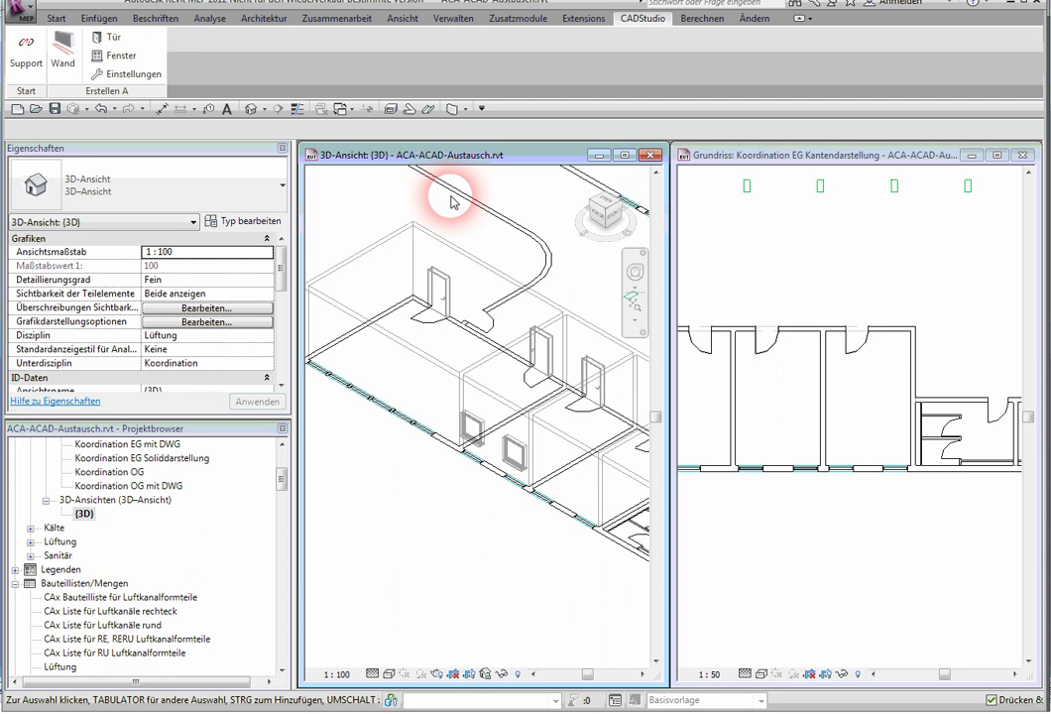
pyautogui.click(24, 14)
pyautogui.moveTo(62, 229)
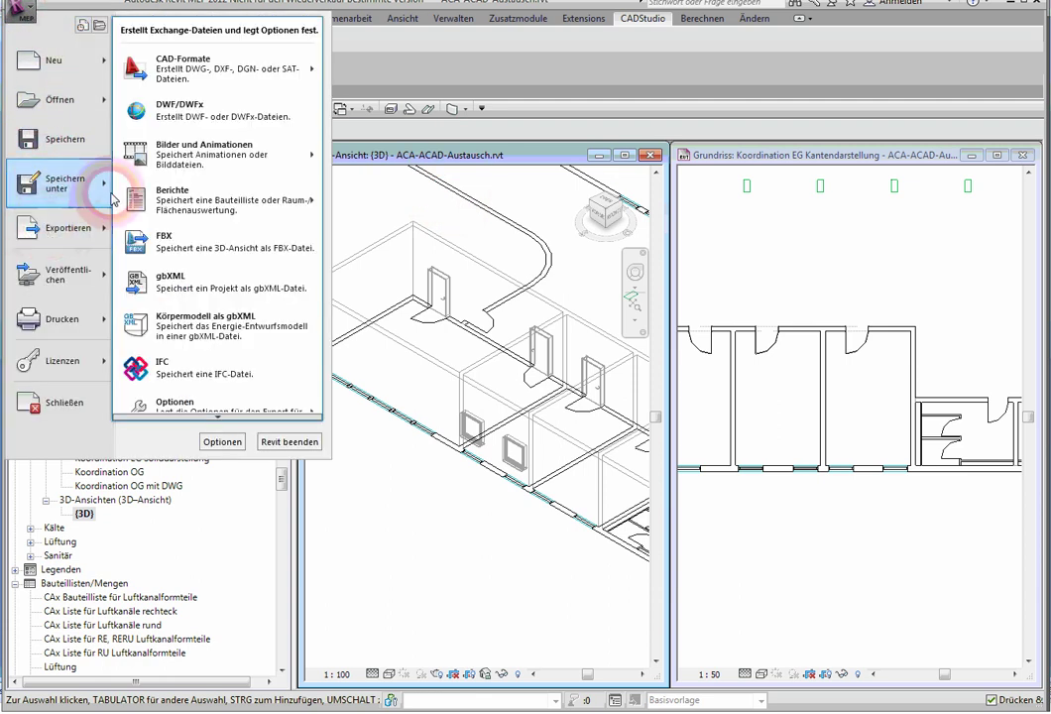
pyautogui.click(363, 53)
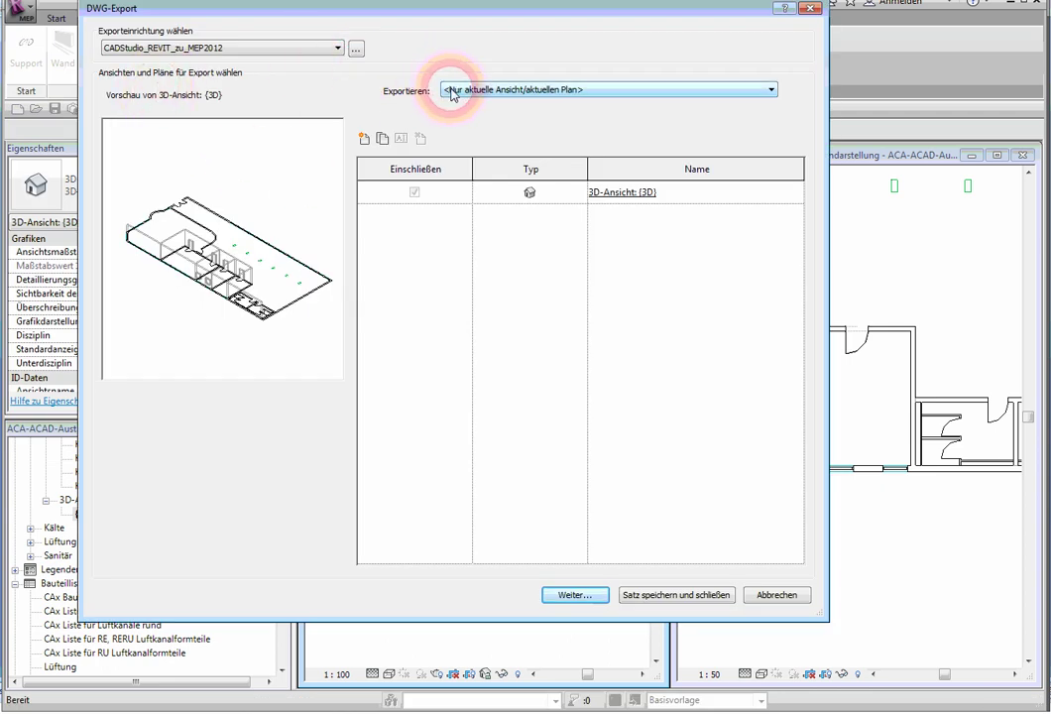
pyautogui.click(586, 600)
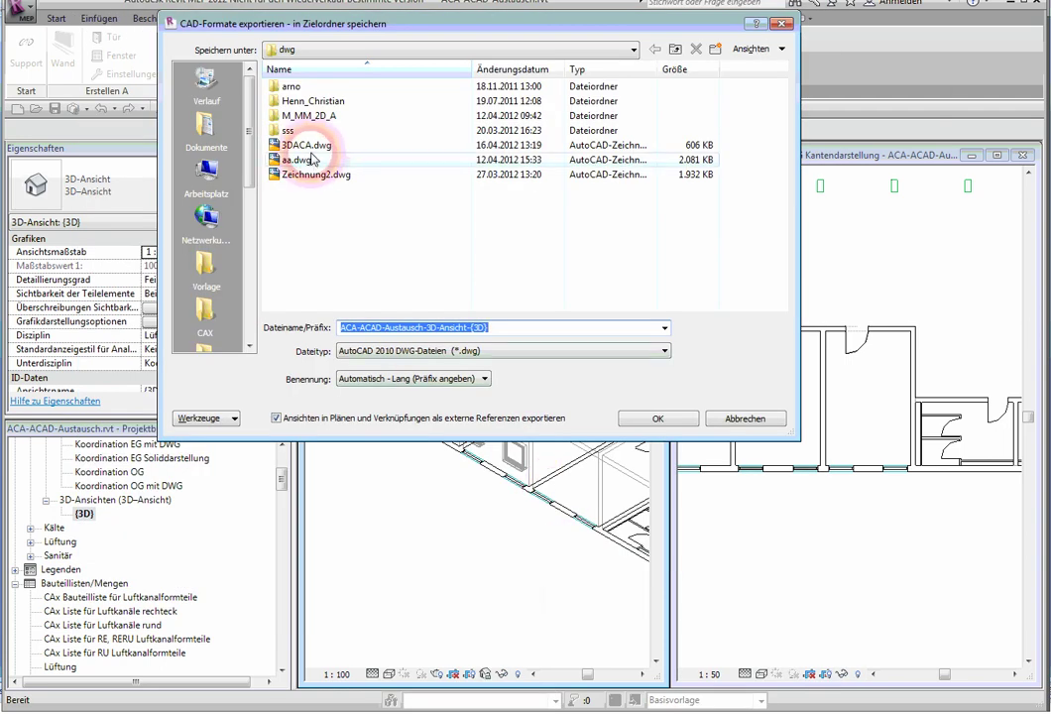
pyautogui.click(313, 149)
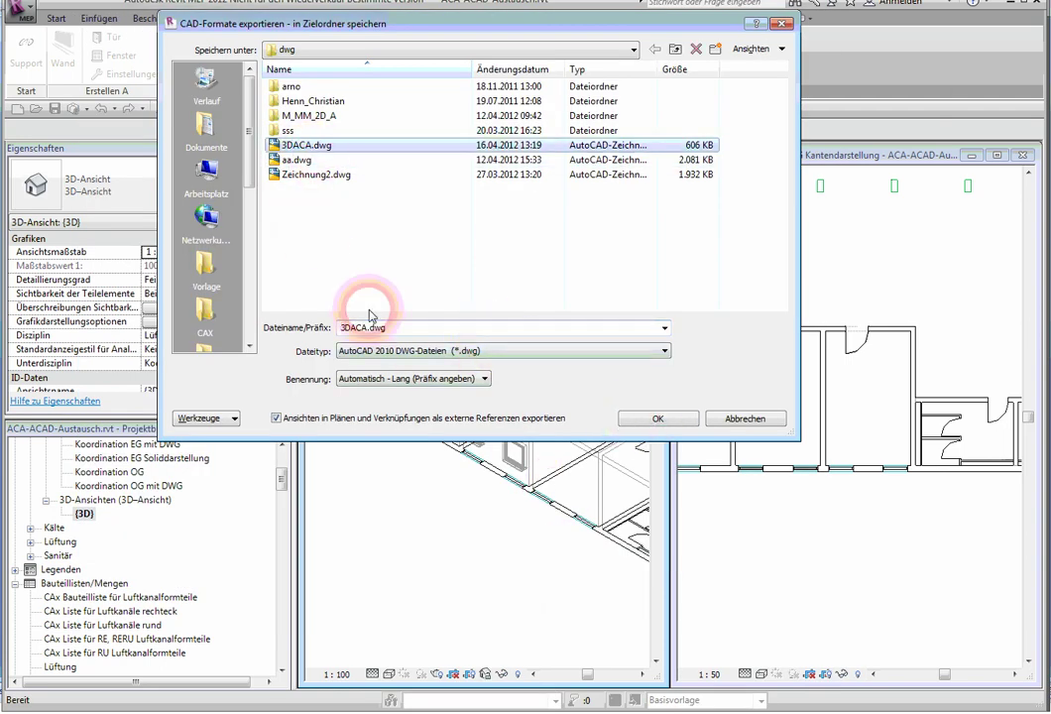
pyautogui.click(655, 417)
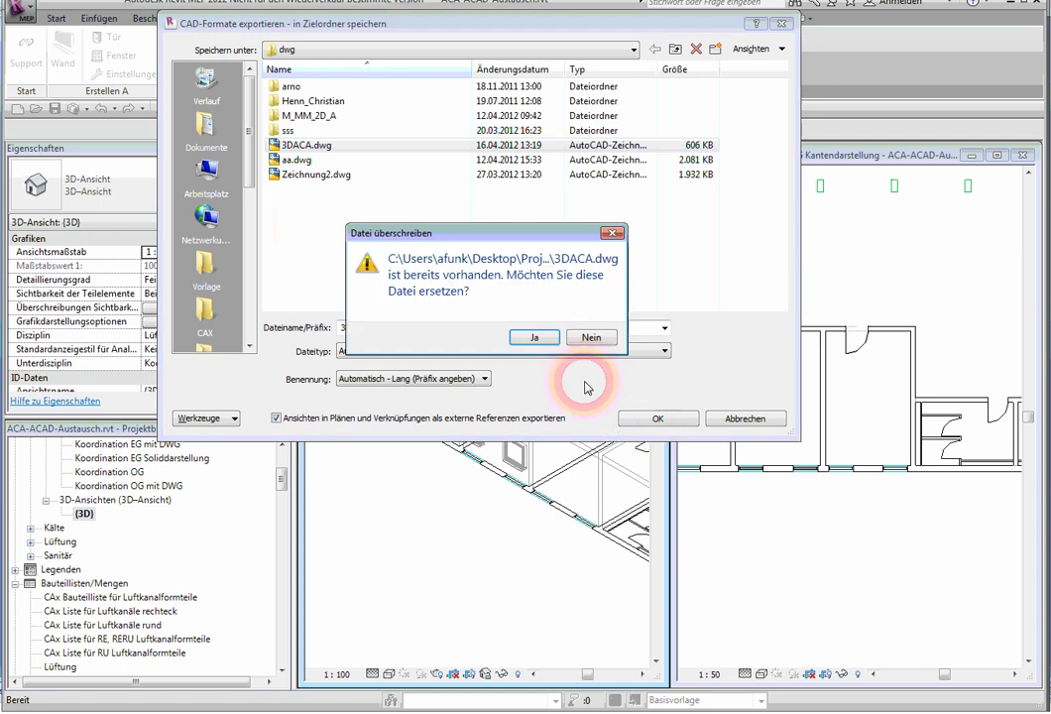
pyautogui.click(539, 343)
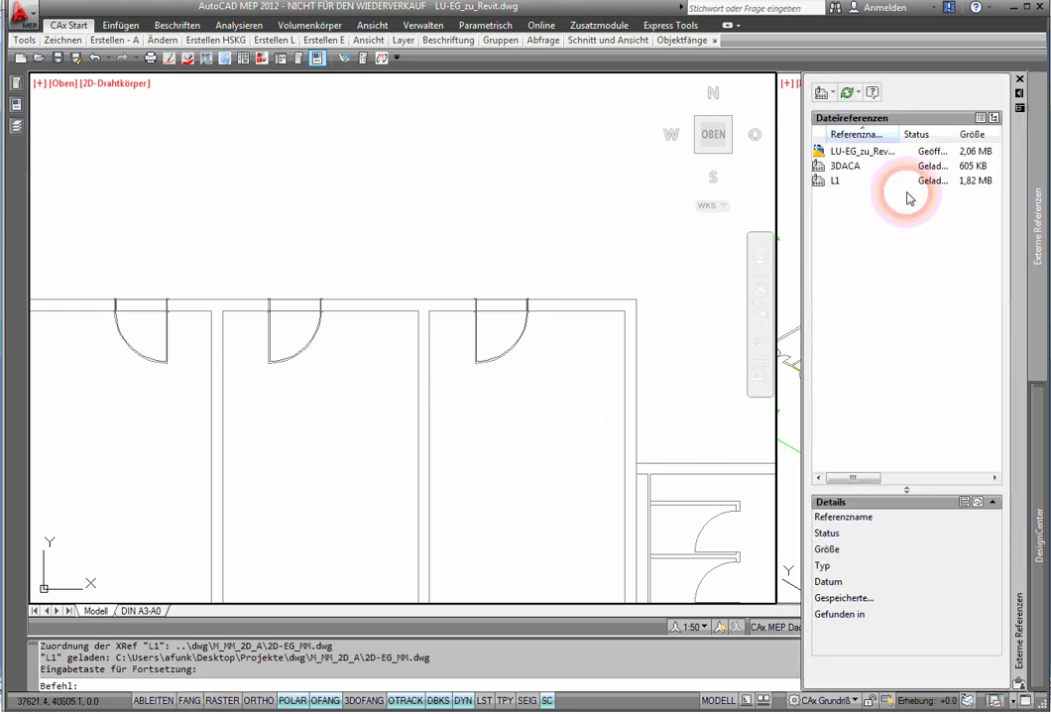
# - Reload the 3DACA external reference with the fresh Revit export (Neuladen)
pyautogui.click(855, 169)
pyautogui.rightClick(854, 168)
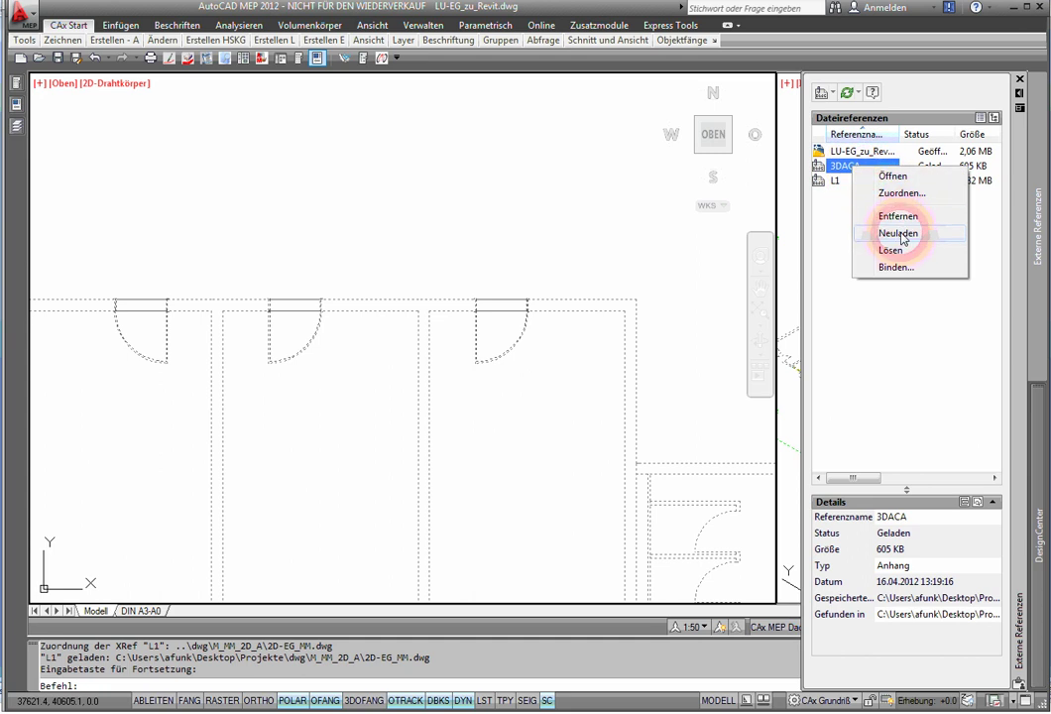
pyautogui.click(897, 233)
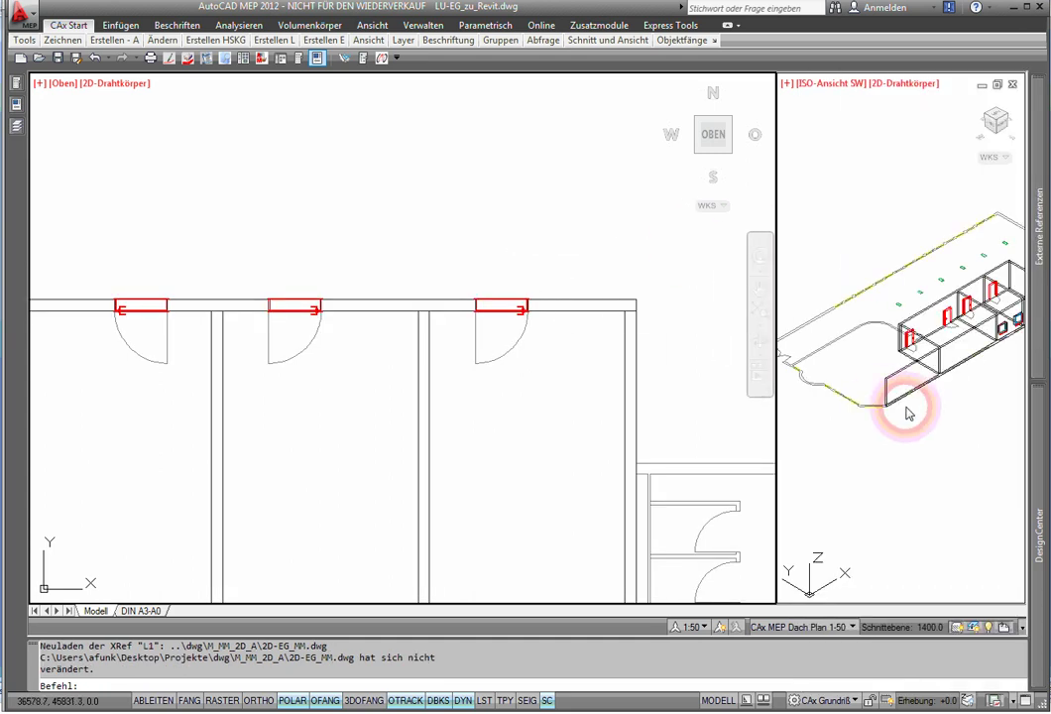
# - Zoom the floor plan onto the offices and start the MEP duct command
pyautogui.scroll(3, 952, 387)
pyautogui.scroll(2, 962, 353)
pyautogui.click(446, 251)
pyautogui.scroll(-5, 402, 302)
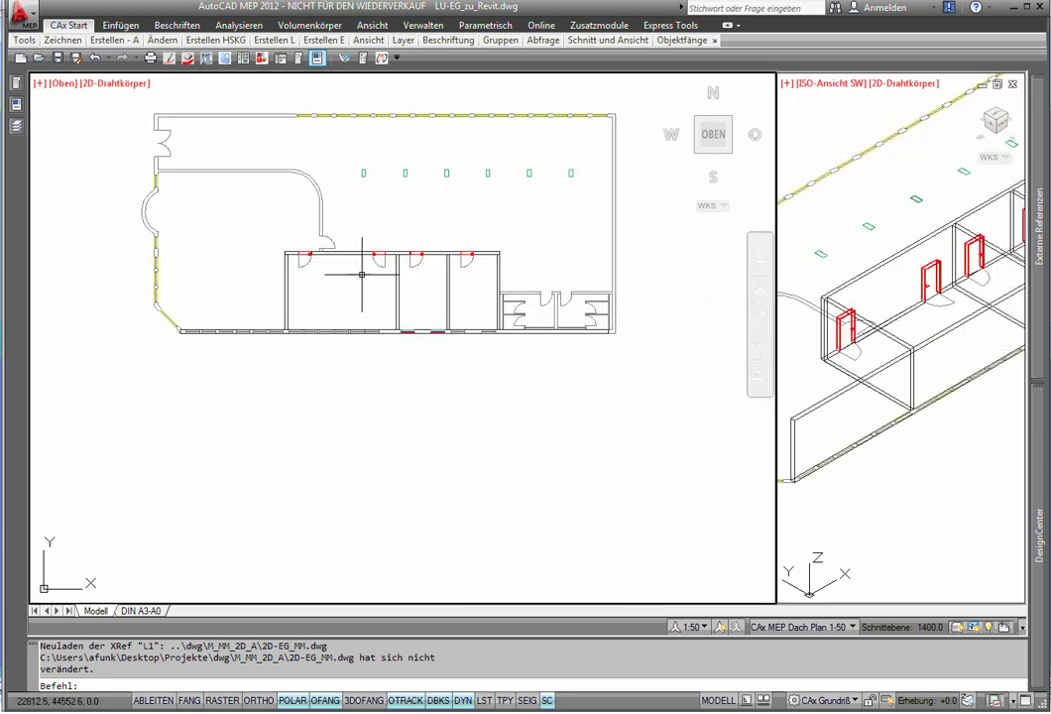
pyautogui.moveTo(363, 274); pyautogui.dragTo(290, 226, button='middle')
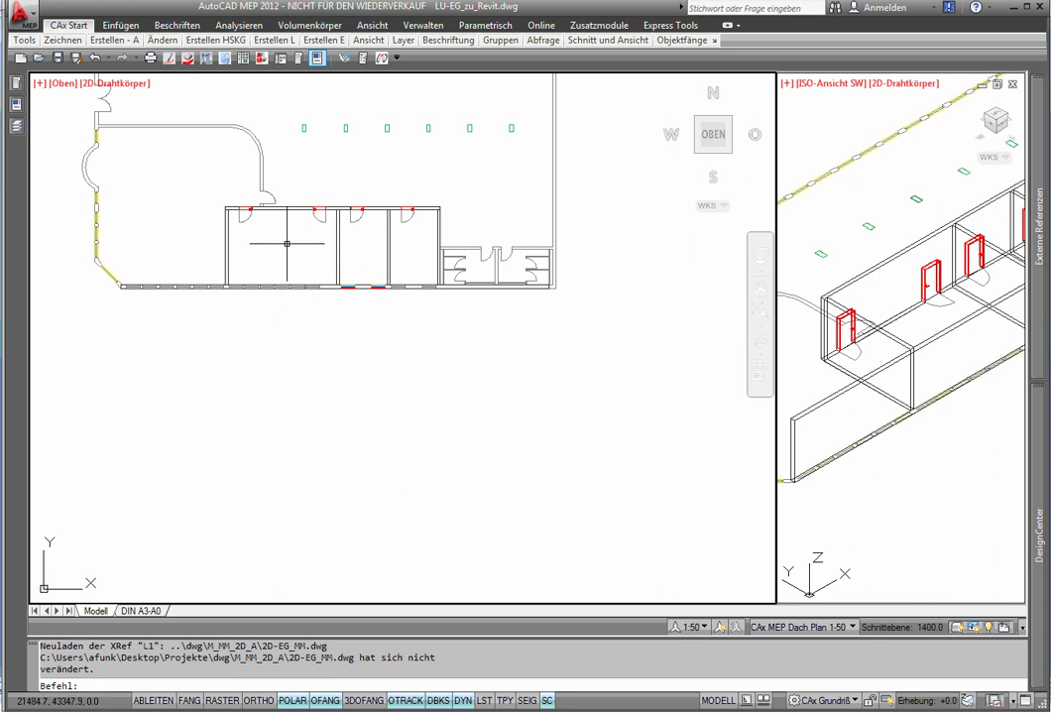
pyautogui.scroll(3, 298, 238)
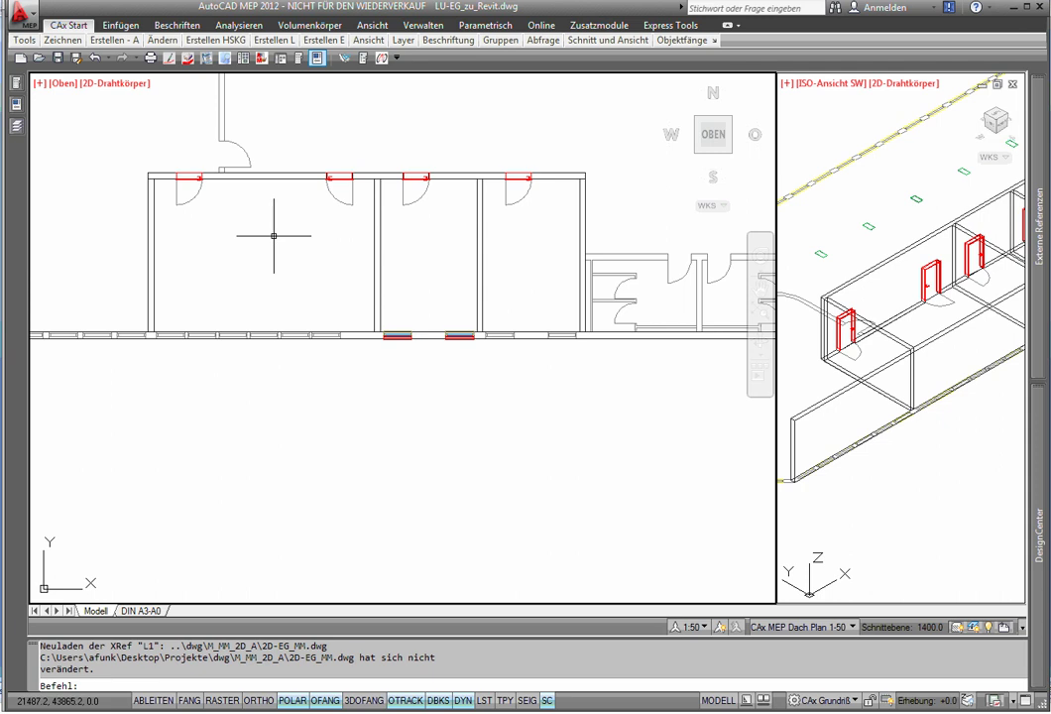
pyautogui.rightClick(257, 225)
pyautogui.moveTo(325, 525)
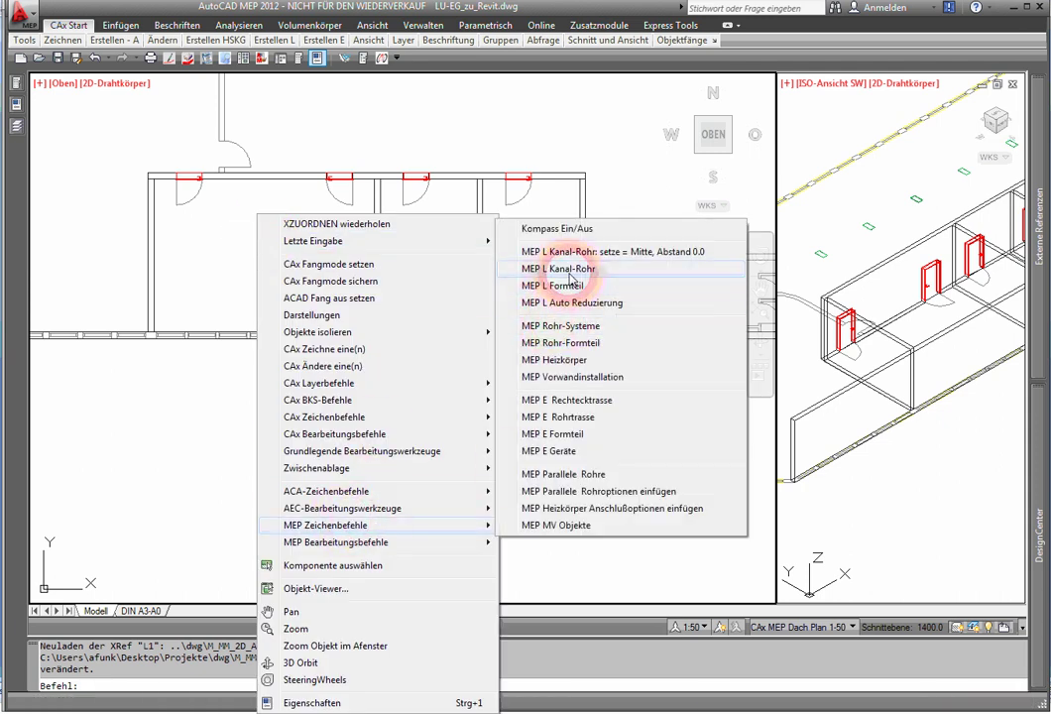
pyautogui.click(570, 274)
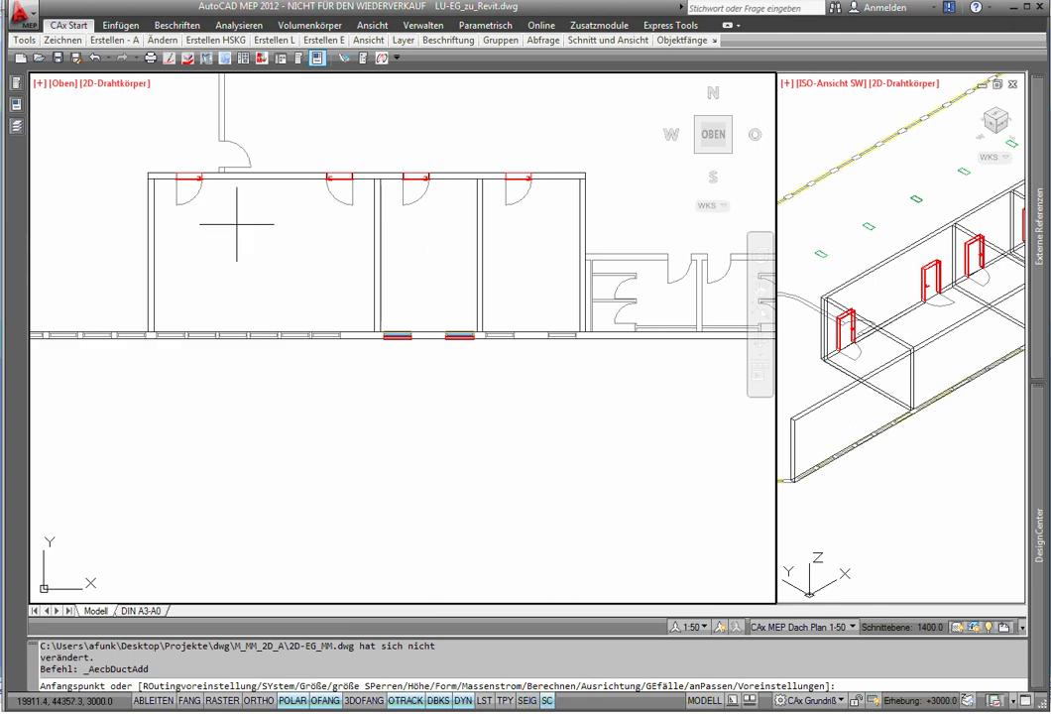
# - Draw the duct from the left office through to the right office
pyautogui.click(229, 215)
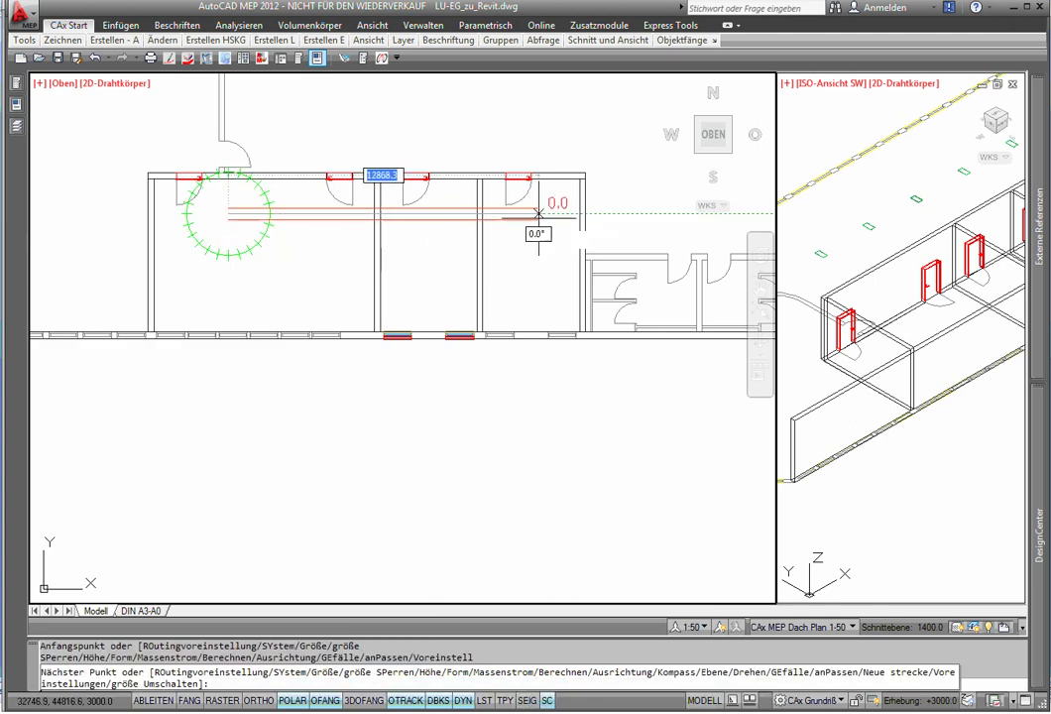
pyautogui.rightClick(575, 209)
pyautogui.click(590, 218)
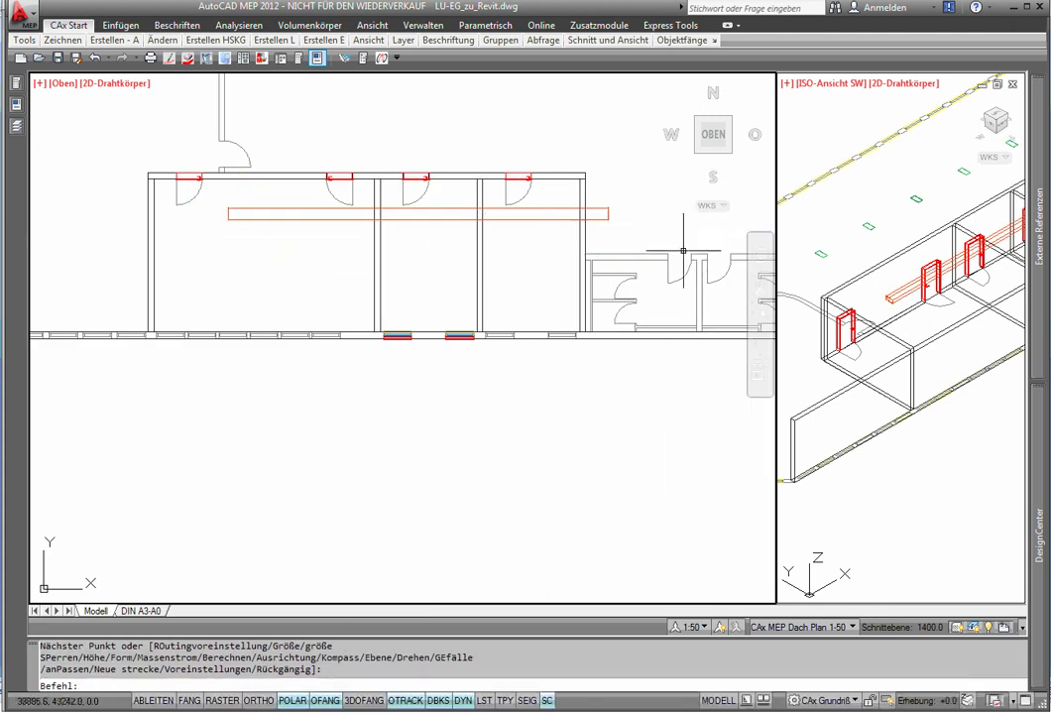
pyautogui.moveTo(949, 302); pyautogui.dragTo(910, 344, button='middle')
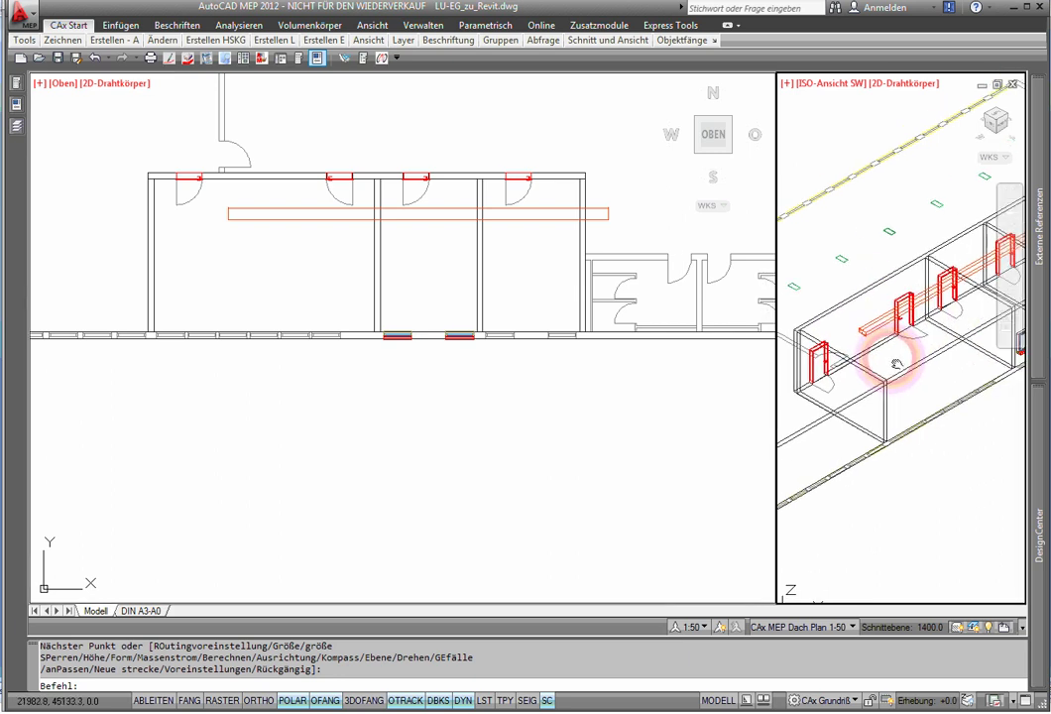
# - Check in Properties that the new duct is 500 × 200 at 3000 height
pyautogui.click(417, 215)
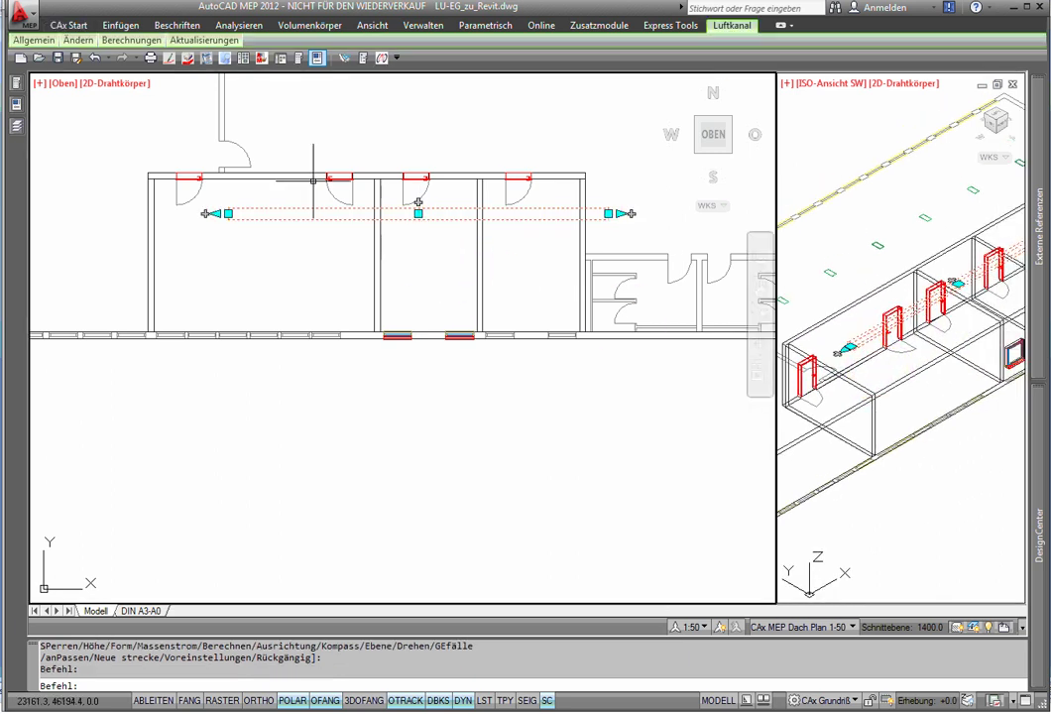
pyautogui.click(15, 104)
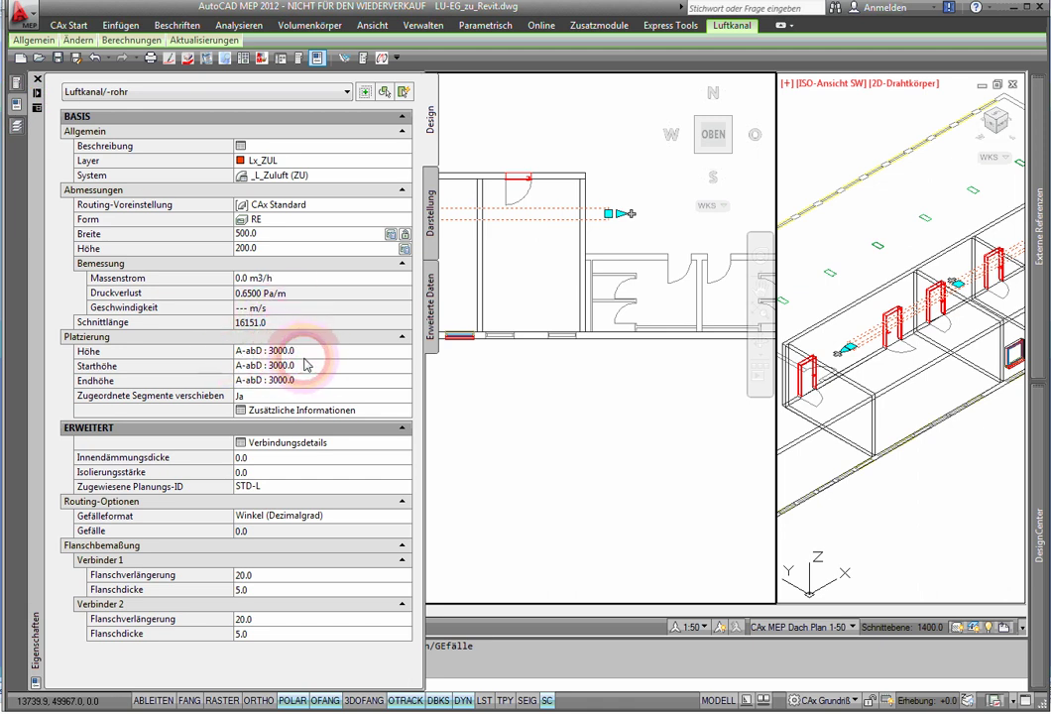
pyautogui.press('Escape')
pyautogui.press('Escape')
pyautogui.scroll(2, 495, 222)
pyautogui.scroll(-2, 476, 189)
pyautogui.rightClick(476, 143)
pyautogui.moveTo(540, 420)
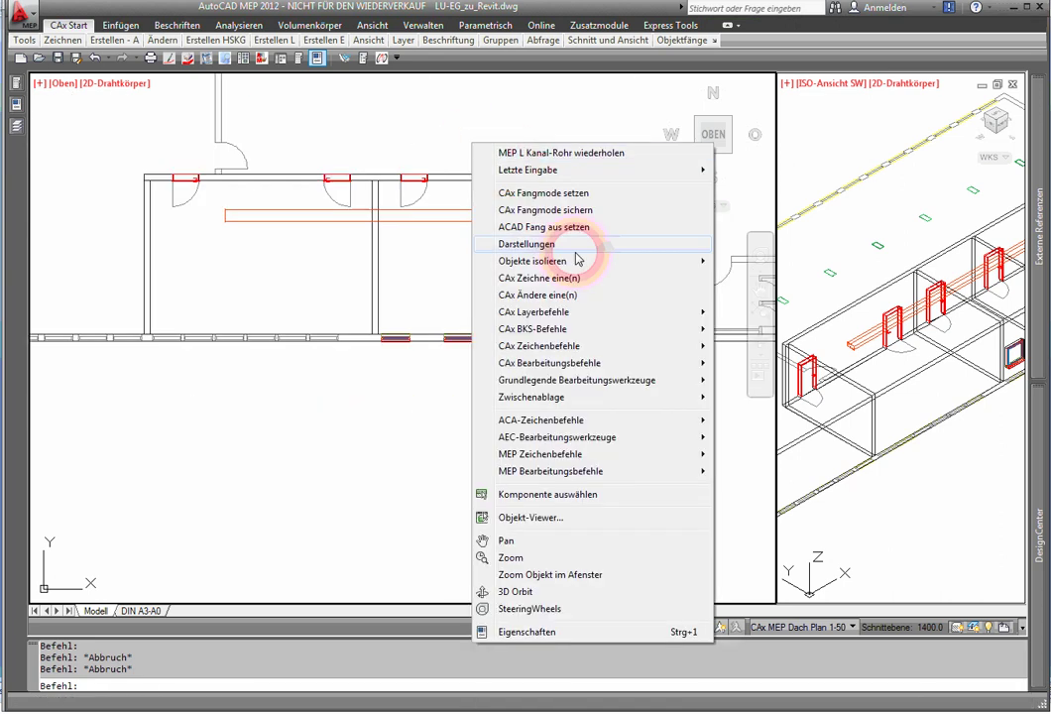
# - Cut a 3D wall opening where the duct crosses the first interior office wall
pyautogui.click(784, 574)
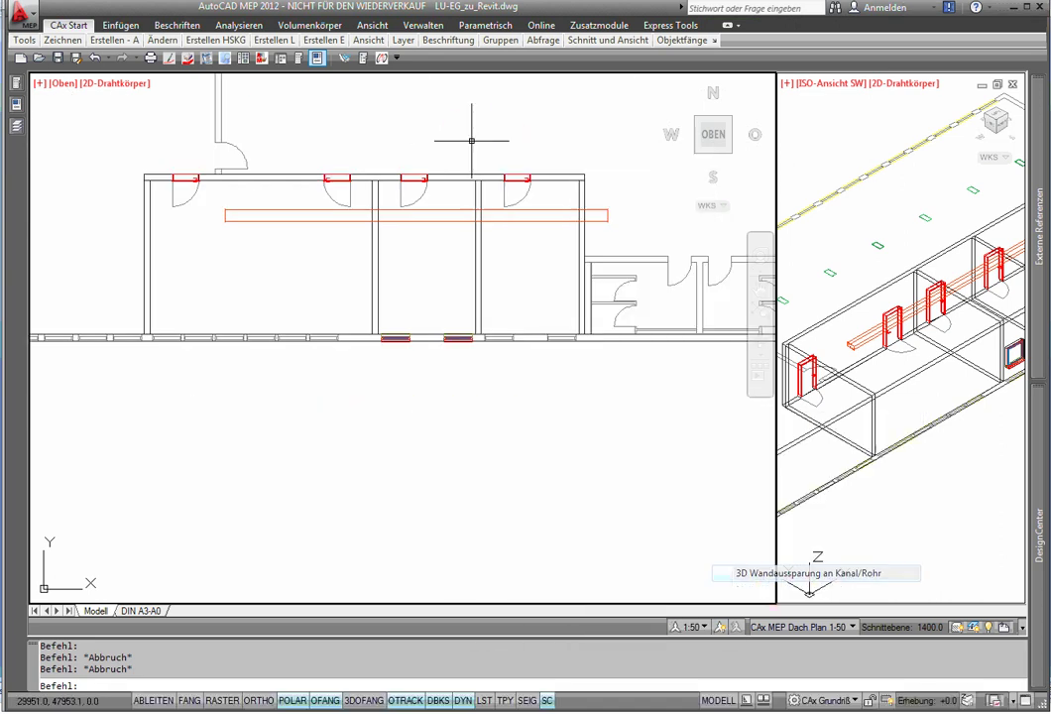
pyautogui.scroll(2, 420, 161)
pyautogui.scroll(2, 408, 156)
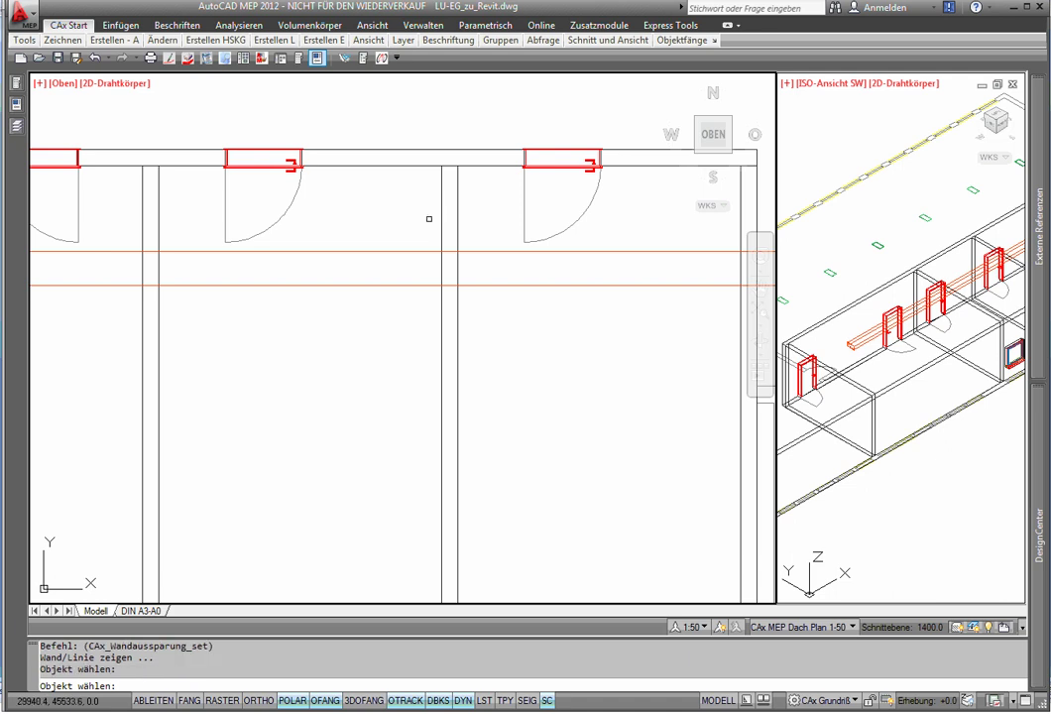
pyautogui.click(501, 252)
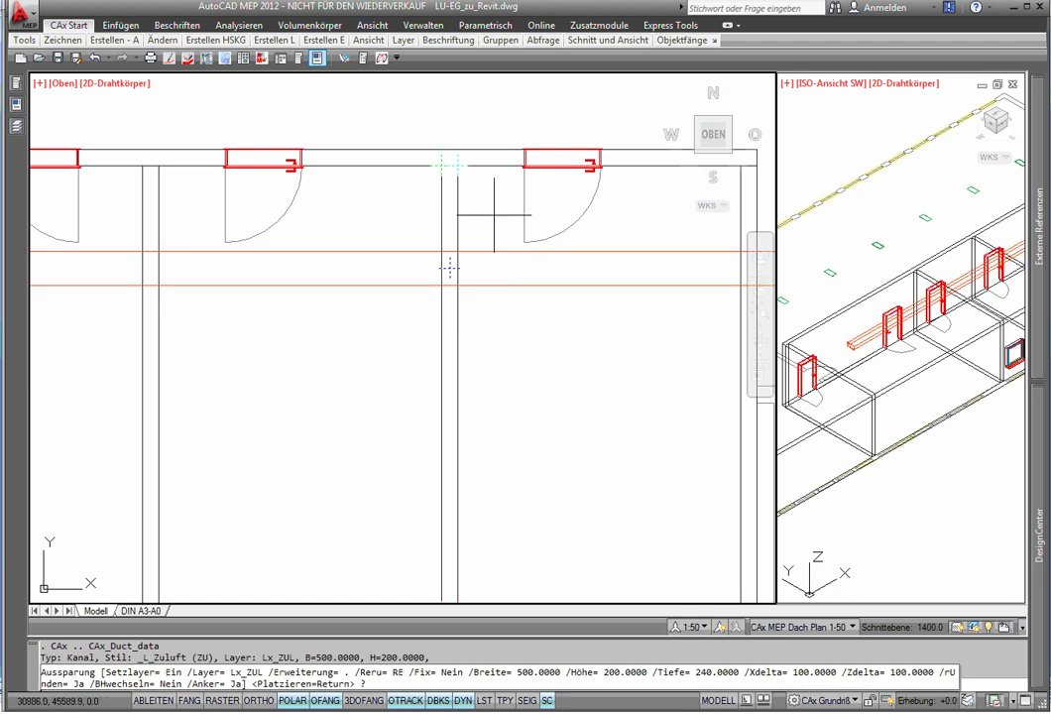
pyautogui.rightClick(488, 216)
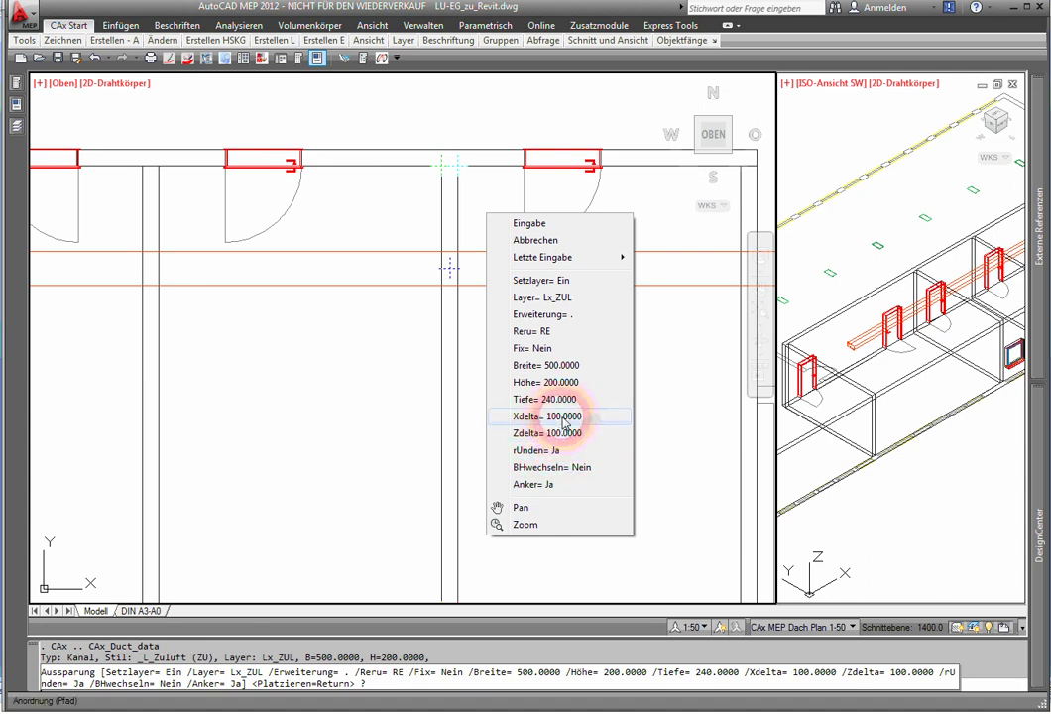
pyautogui.click(546, 224)
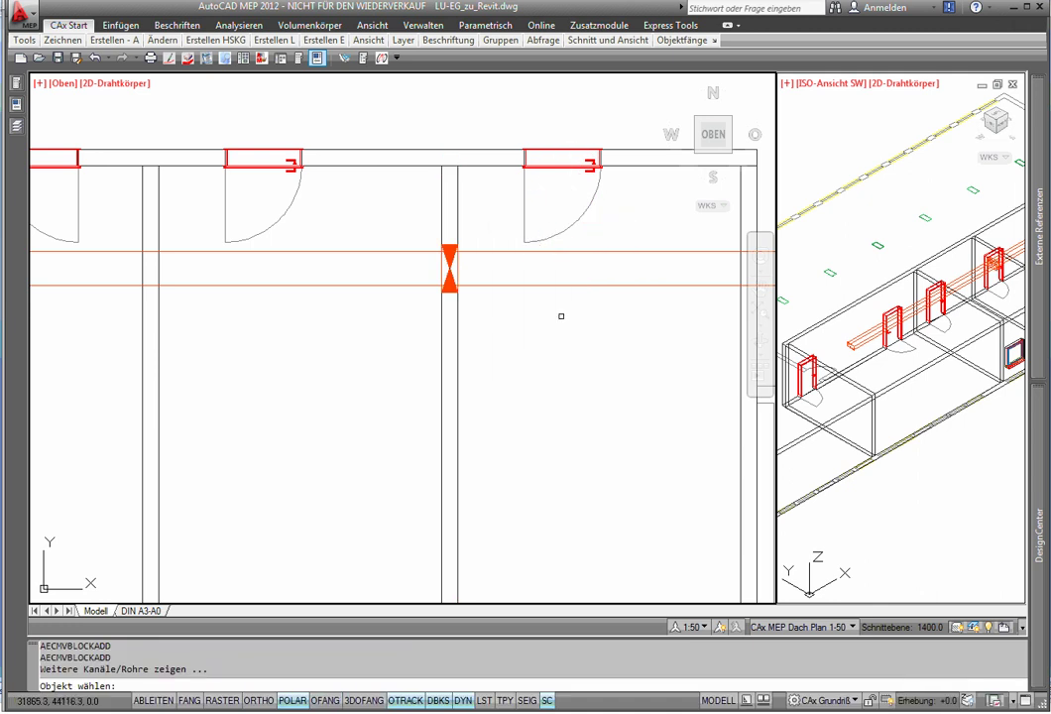
pyautogui.scroll(-5, 375, 287)
pyautogui.scroll(4, 448, 303)
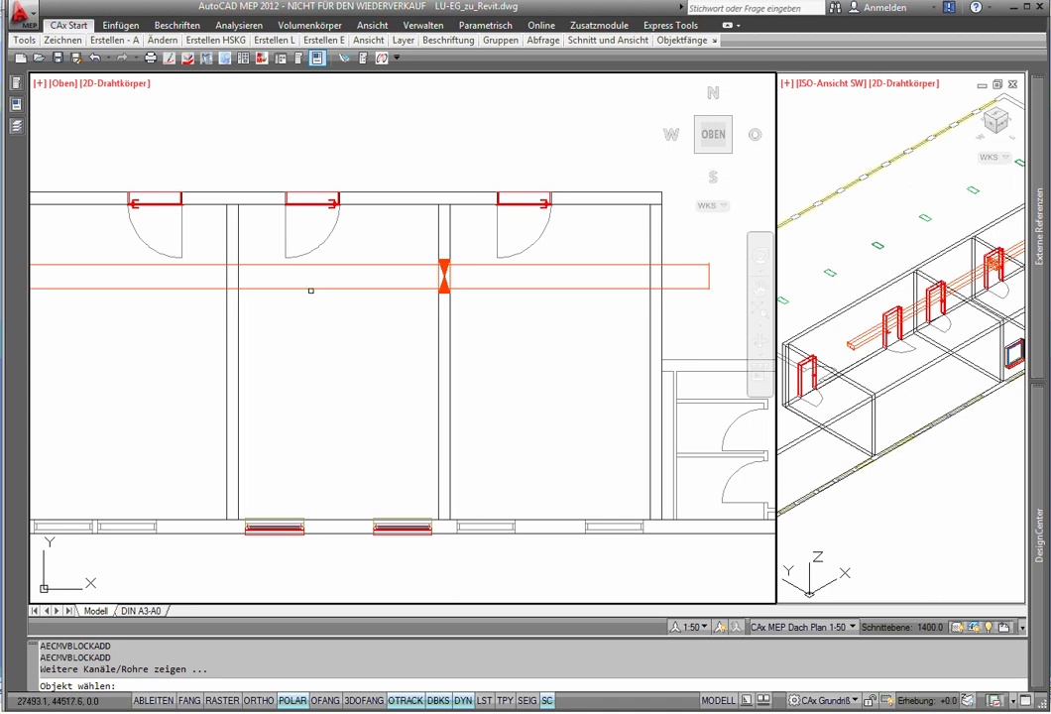
pyautogui.press('Escape')
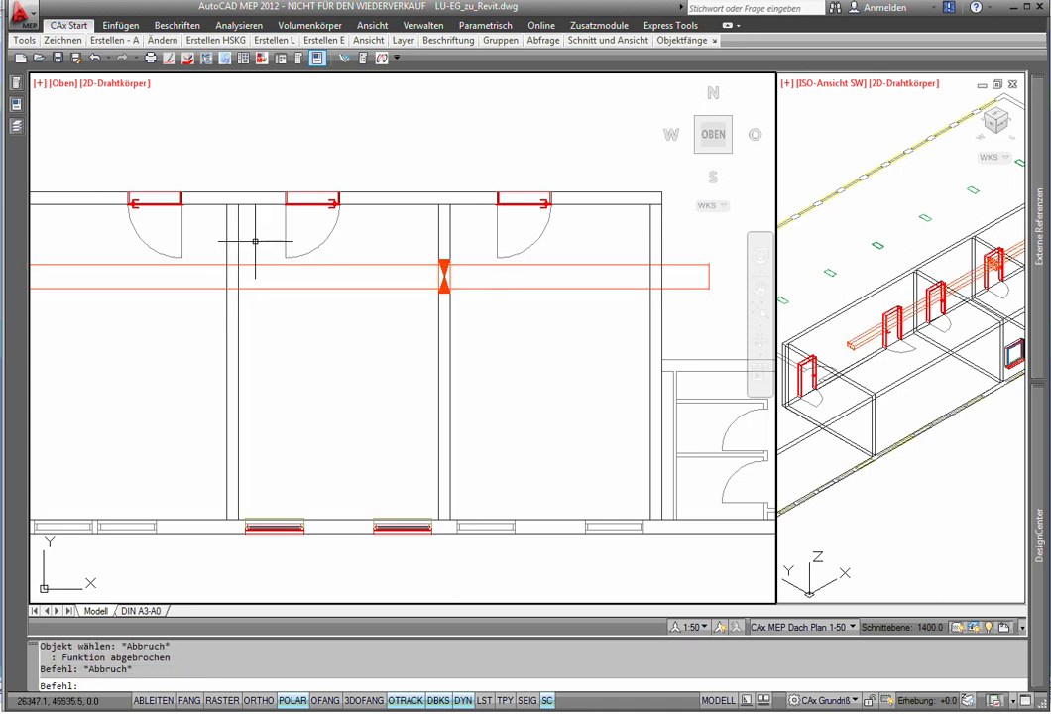
# - Cut a second wall opening where the duct crosses the other interior wall
pyautogui.rightClick(260, 266)
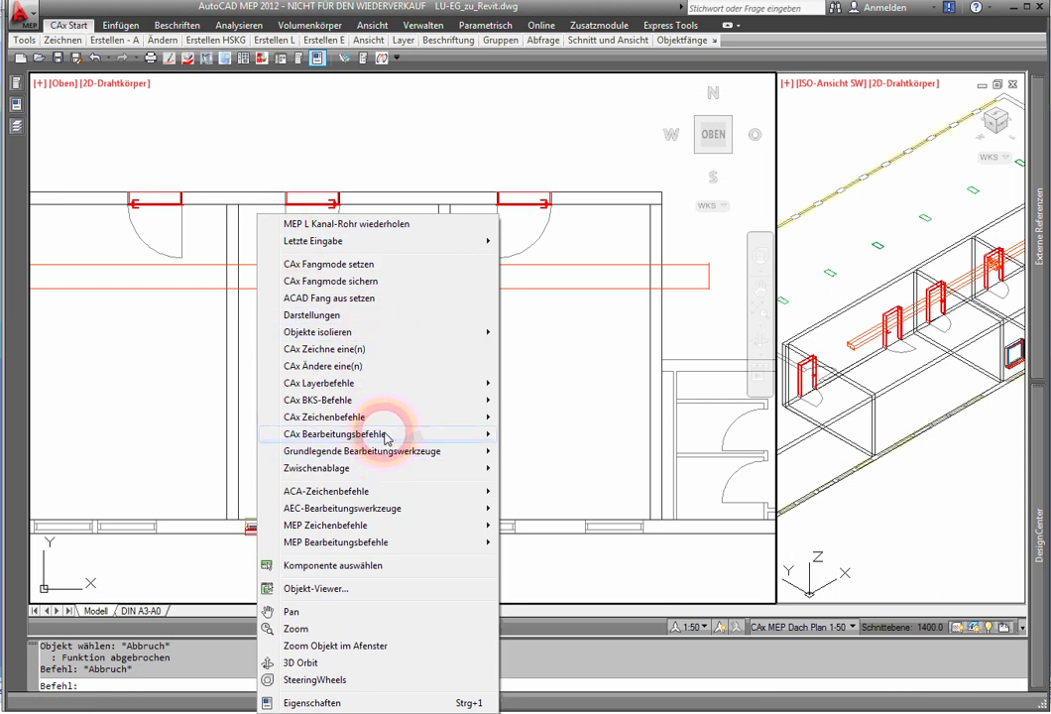
pyautogui.moveTo(327, 491)
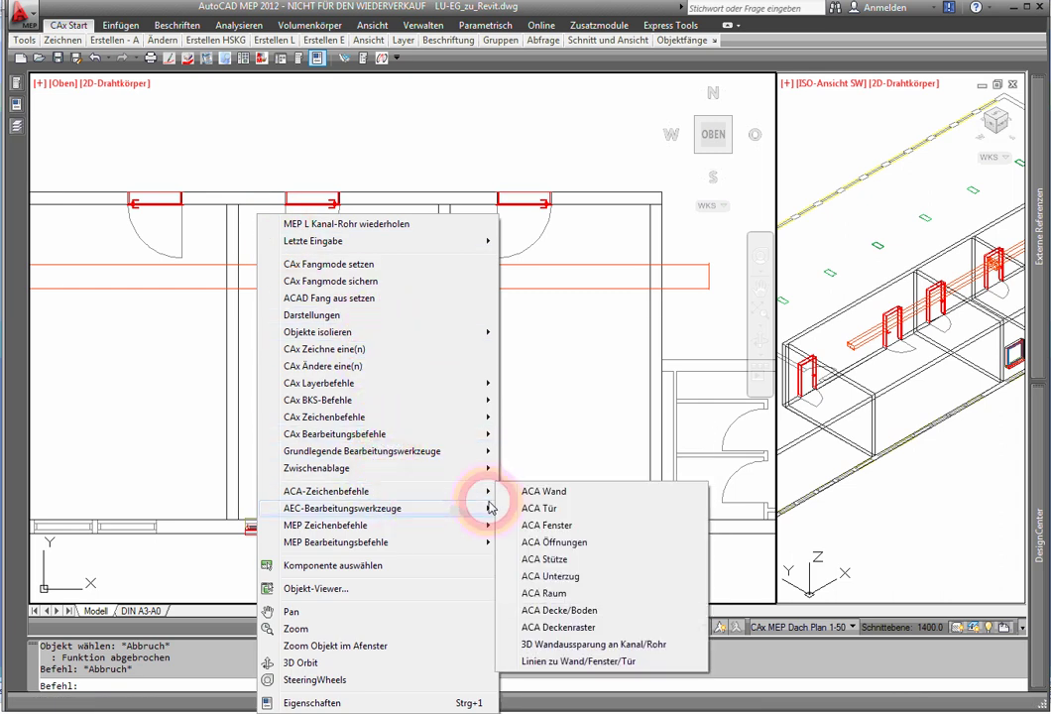
pyautogui.click(560, 645)
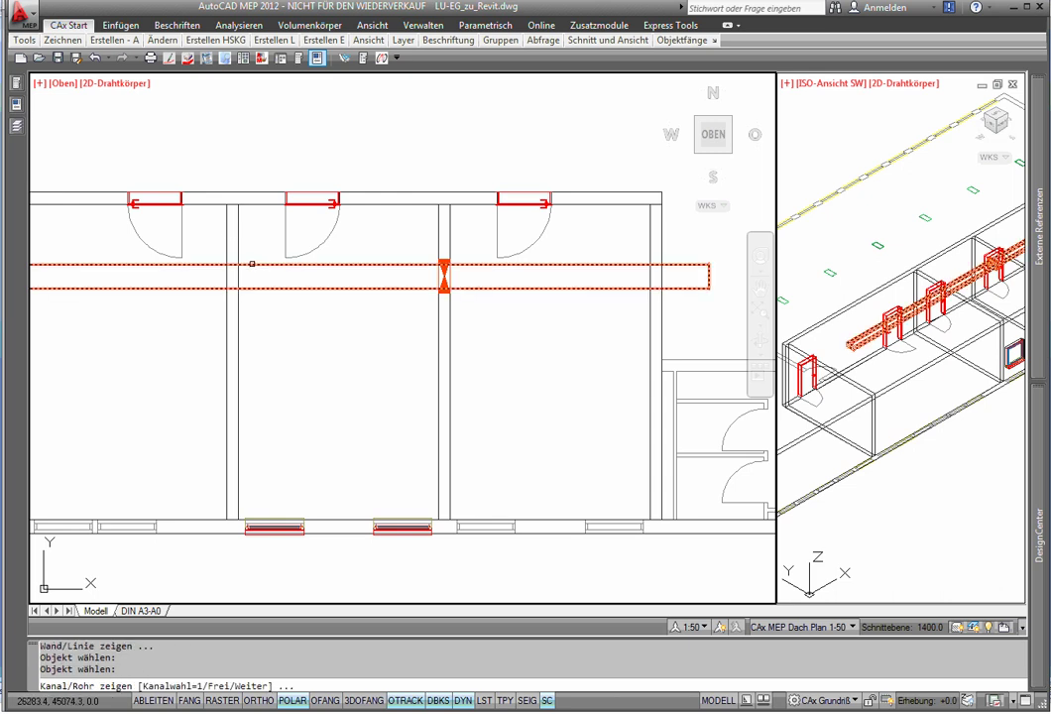
pyautogui.click(254, 264)
pyautogui.rightClick(264, 258)
pyautogui.click(289, 271)
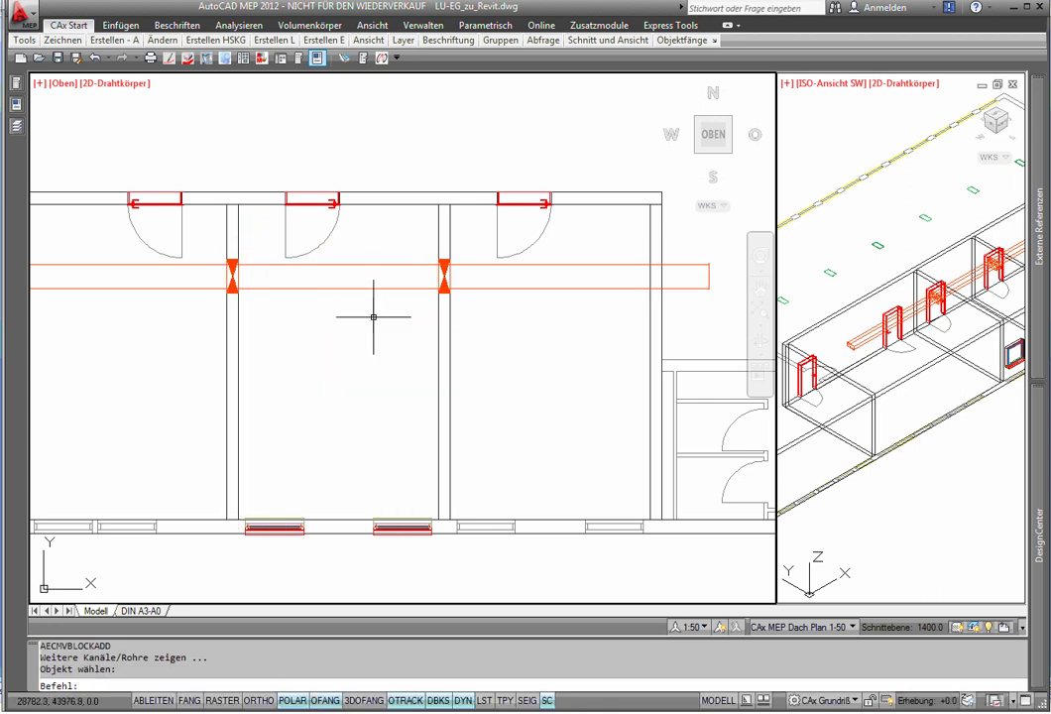
pyautogui.scroll(-2, 359, 300)
pyautogui.scroll(-3, 359, 296)
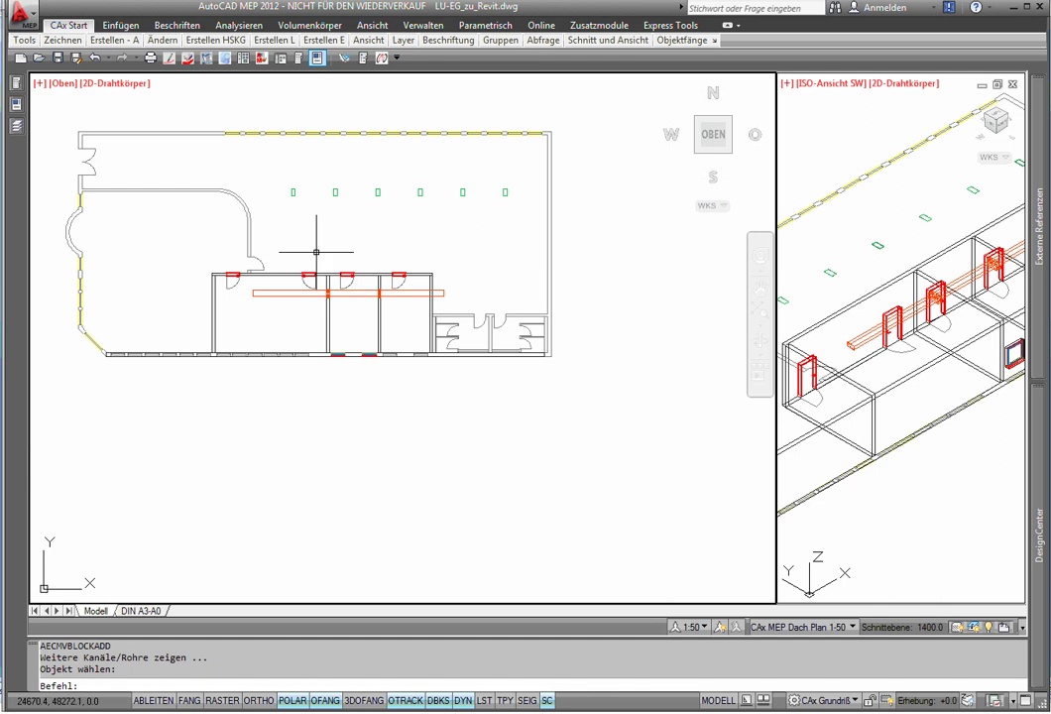
# - Detach the 3DACA and L1 building references in External References (Lösen)
pyautogui.click(1035, 188)
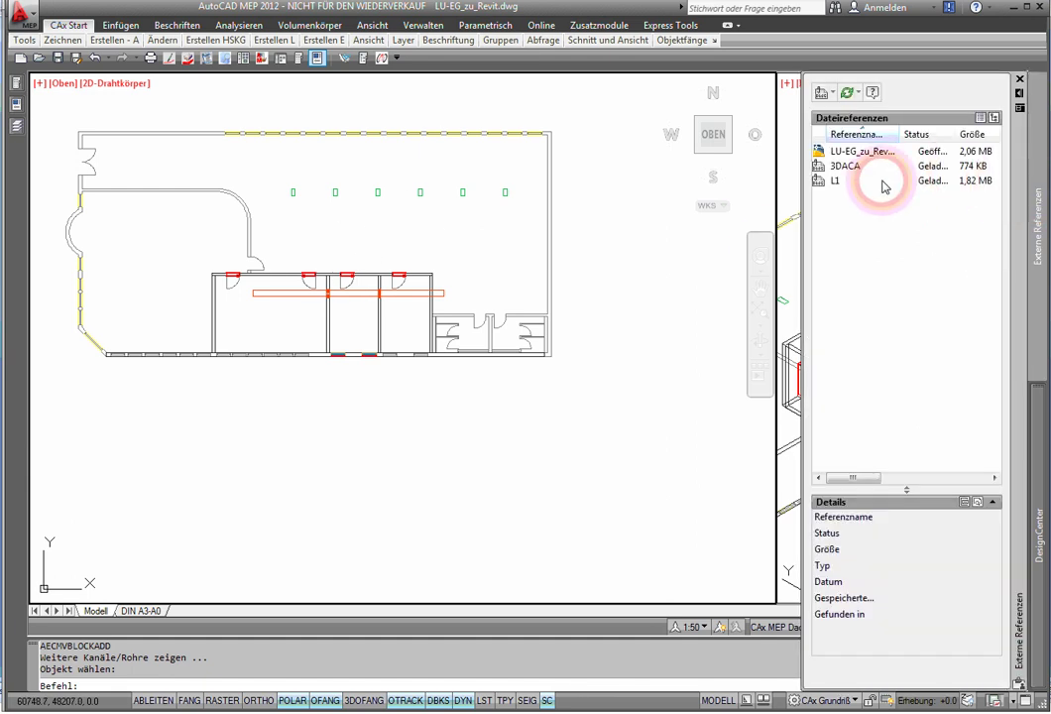
pyautogui.click(851, 165)
pyautogui.rightClick(849, 167)
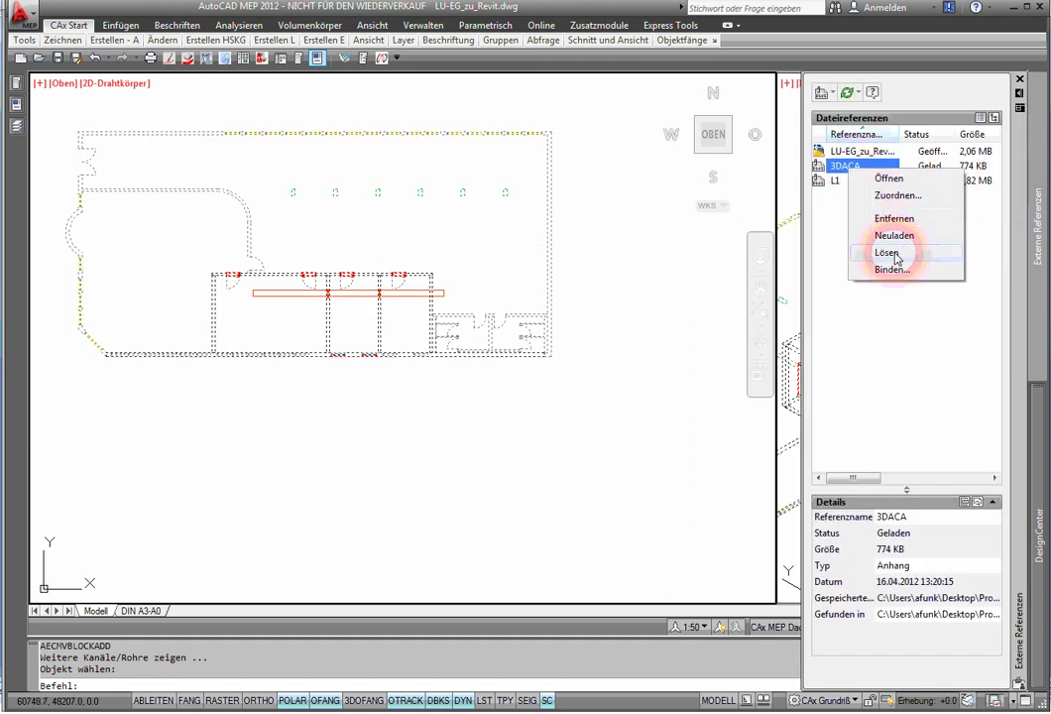
pyautogui.click(895, 251)
# - Centre the remaining duct in the isometric and plan viewports, then save the drawing
pyautogui.click(912, 369)
pyautogui.scroll(2, 950, 309)
pyautogui.scroll(3, 949, 317)
pyautogui.scroll(-3, 950, 322)
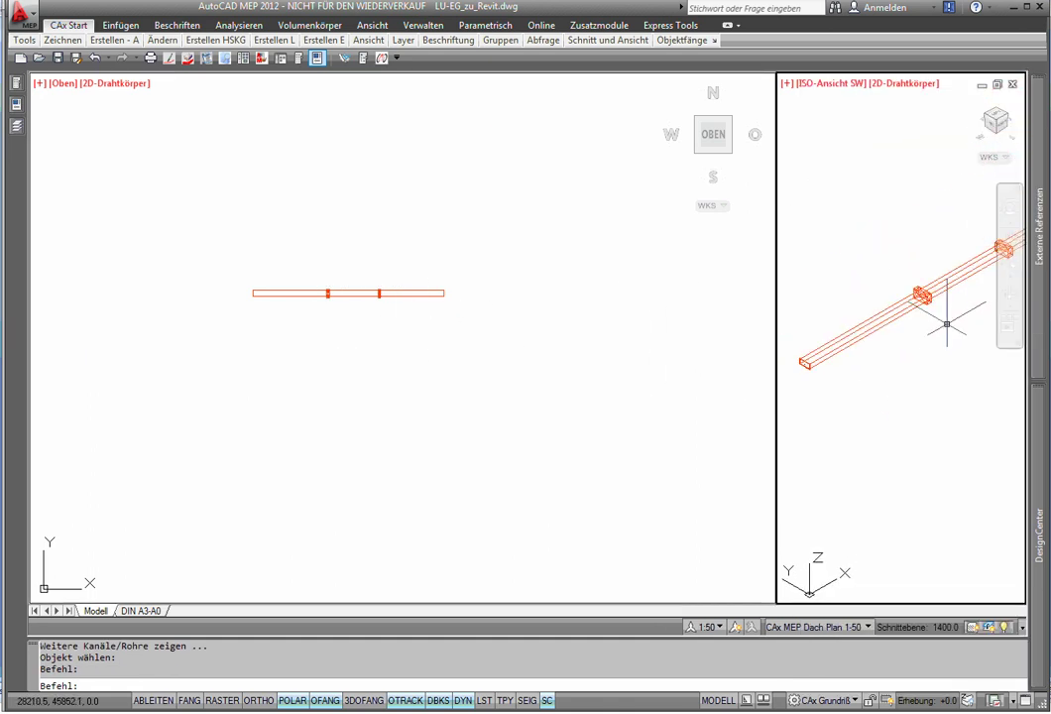
pyautogui.moveTo(940, 320); pyautogui.dragTo(892, 286, button='middle')
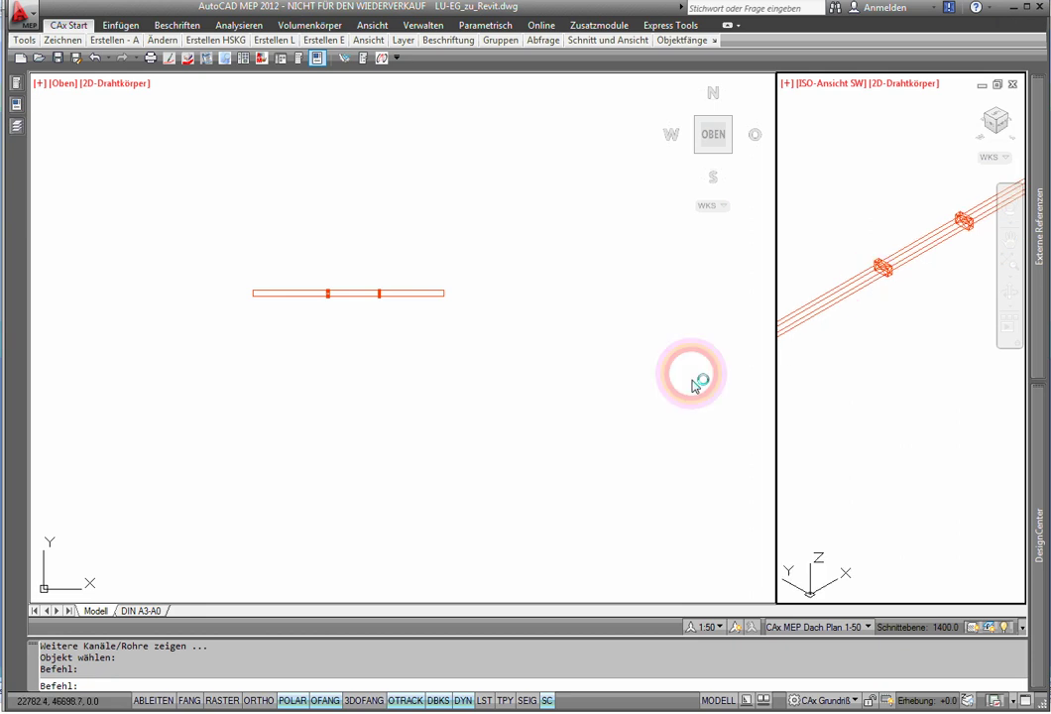
pyautogui.scroll(4, 897, 281)
pyautogui.scroll(-2, 897, 281)
pyautogui.click(483, 319)
pyautogui.scroll(3, 348, 327)
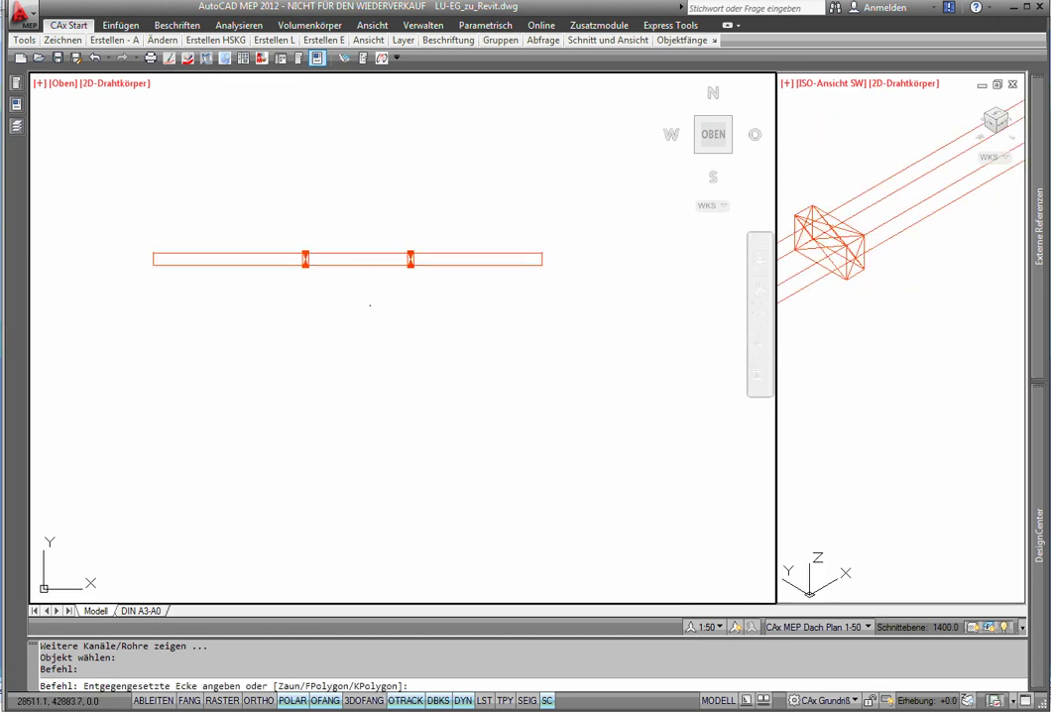
pyautogui.click(338, 317)
pyautogui.click(59, 58)
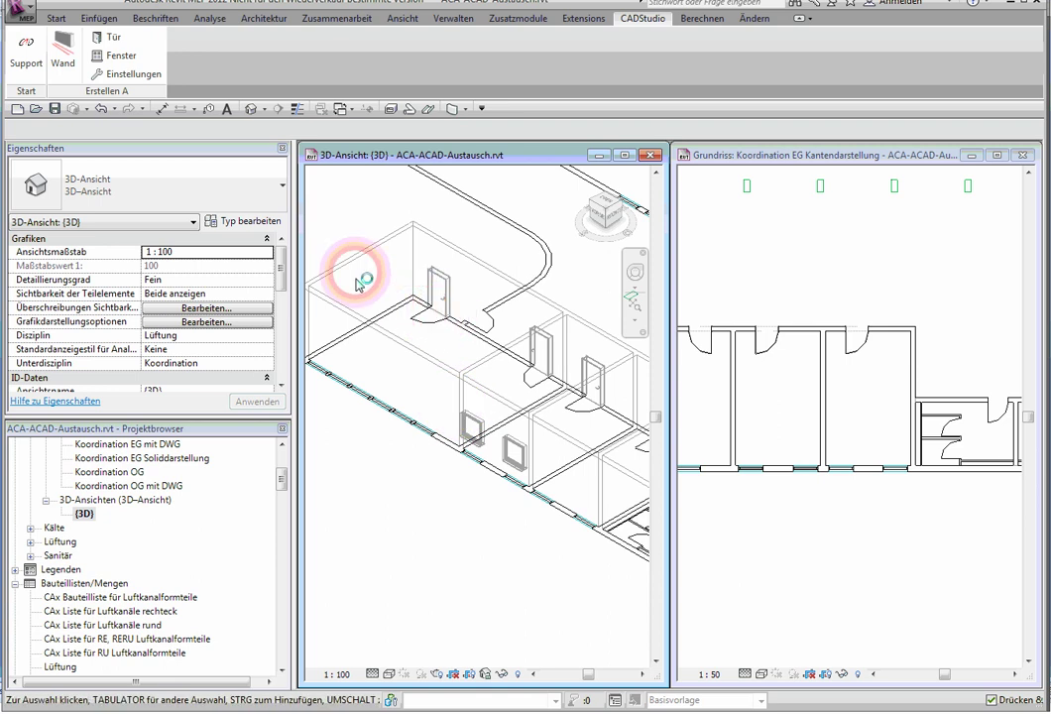
# - Link LU-EG_zu_Revit.dwg from the MEP folder with positioning Auto - Ursprung zu Ursprung
pyautogui.click(99, 18)
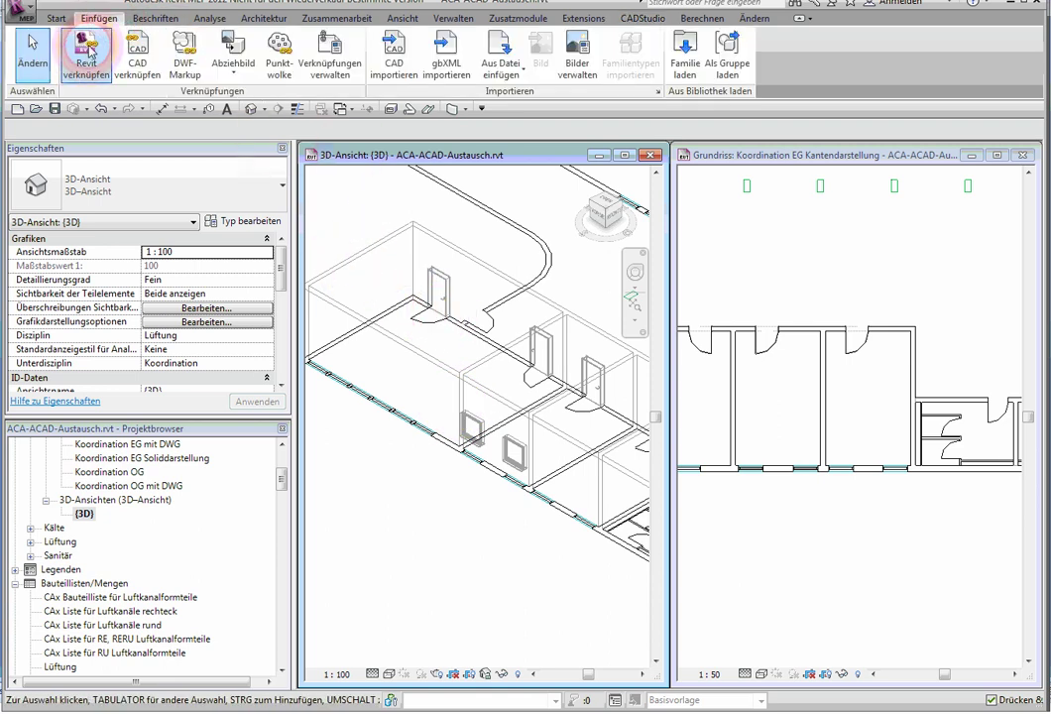
pyautogui.click(135, 52)
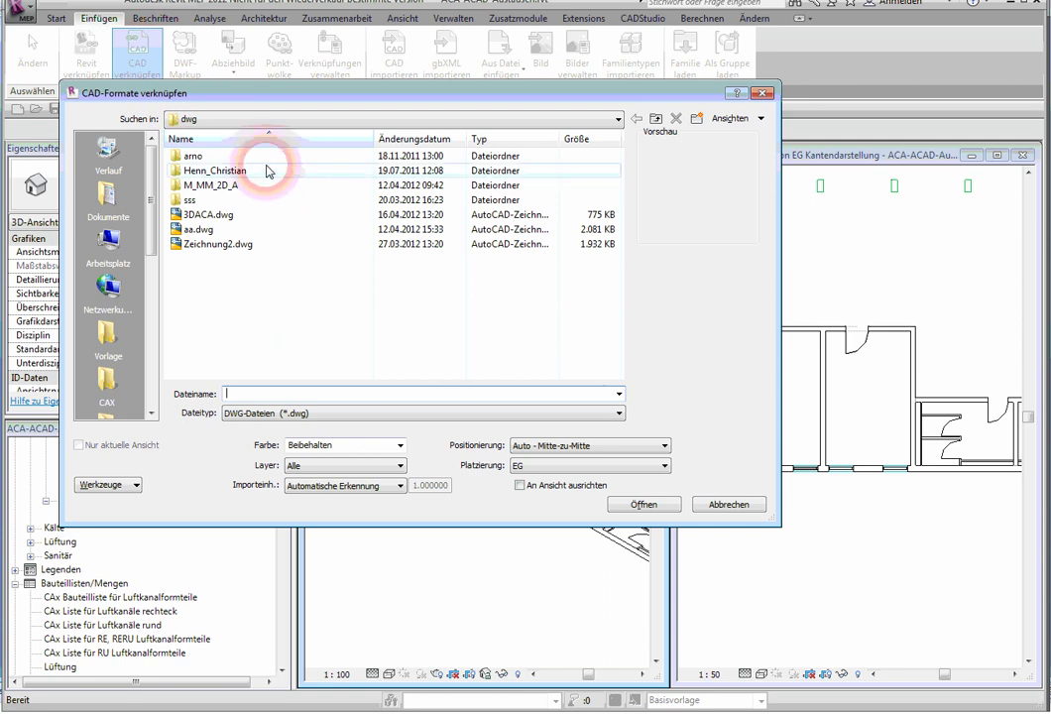
pyautogui.click(656, 120)
pyautogui.doubleClick(191, 200)
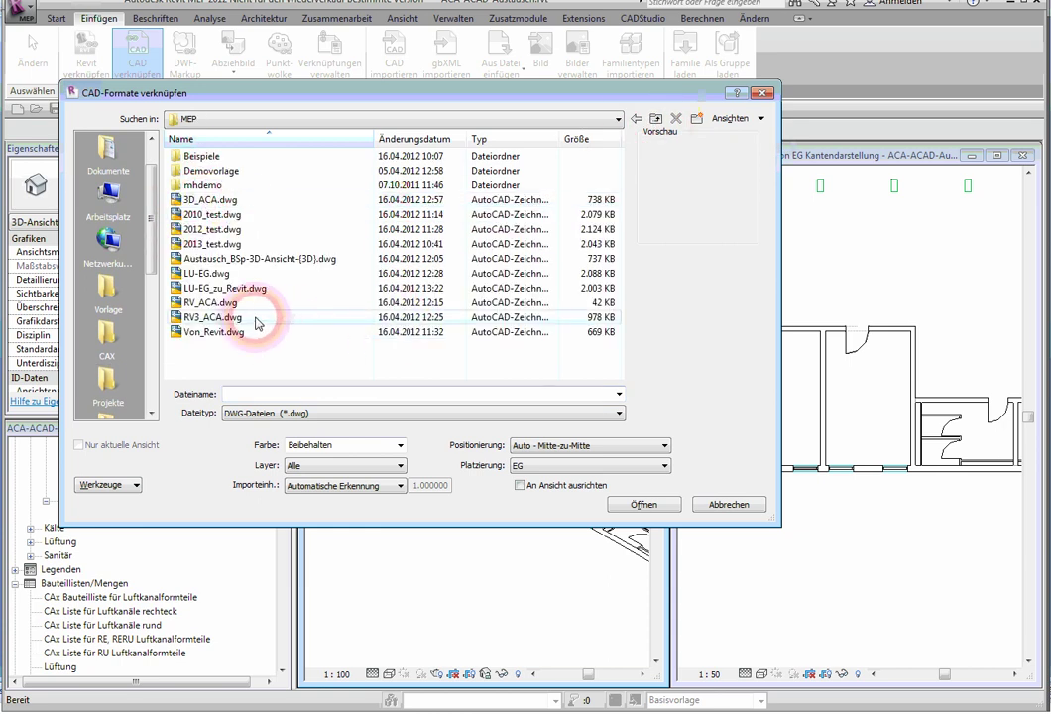
pyautogui.click(236, 296)
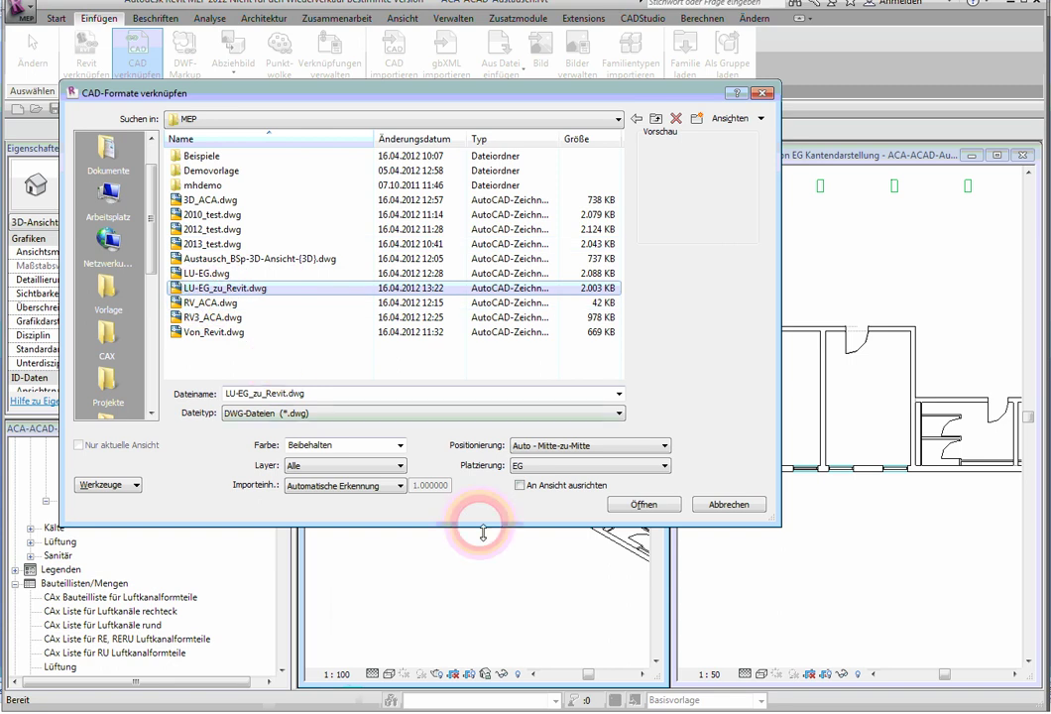
pyautogui.click(518, 447)
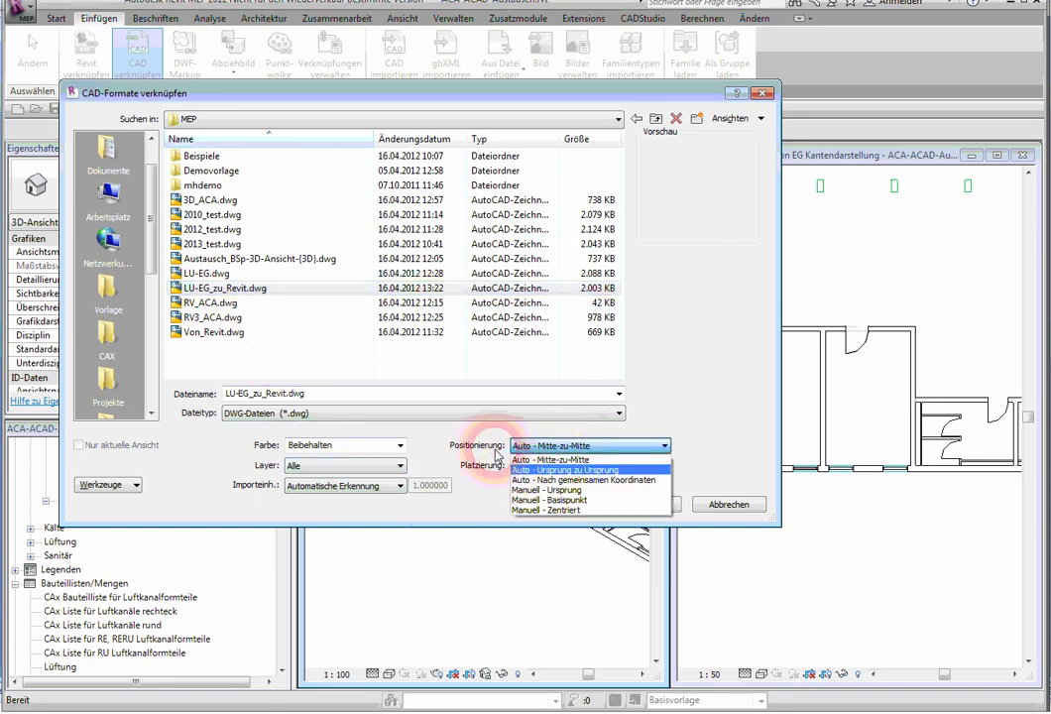
pyautogui.click(536, 471)
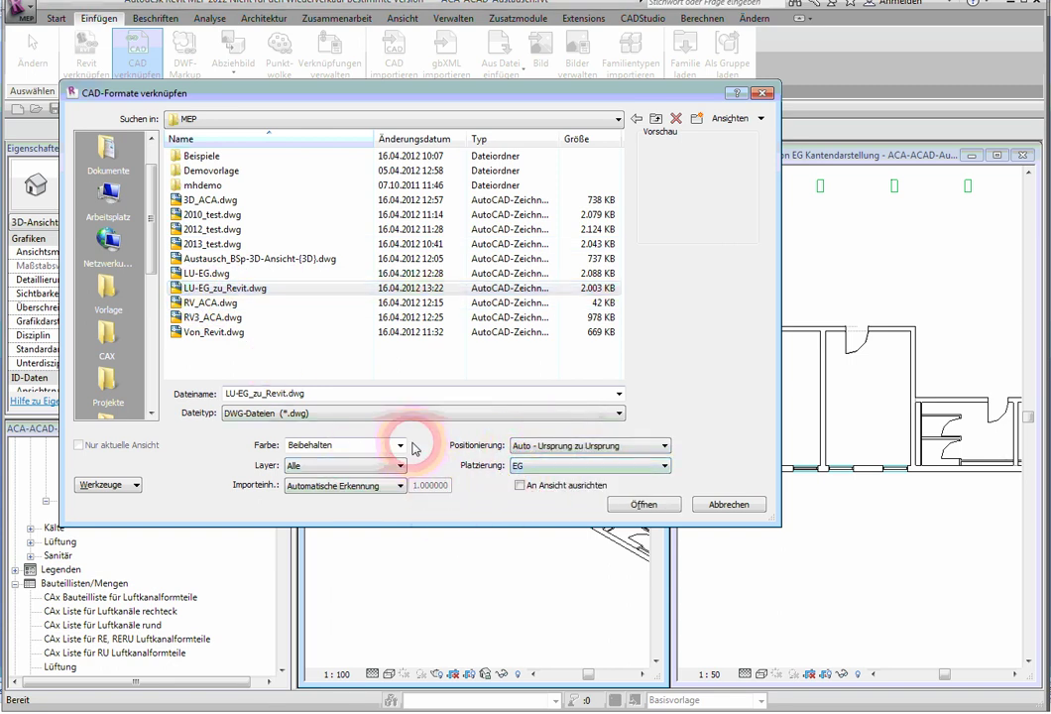
pyautogui.click(641, 504)
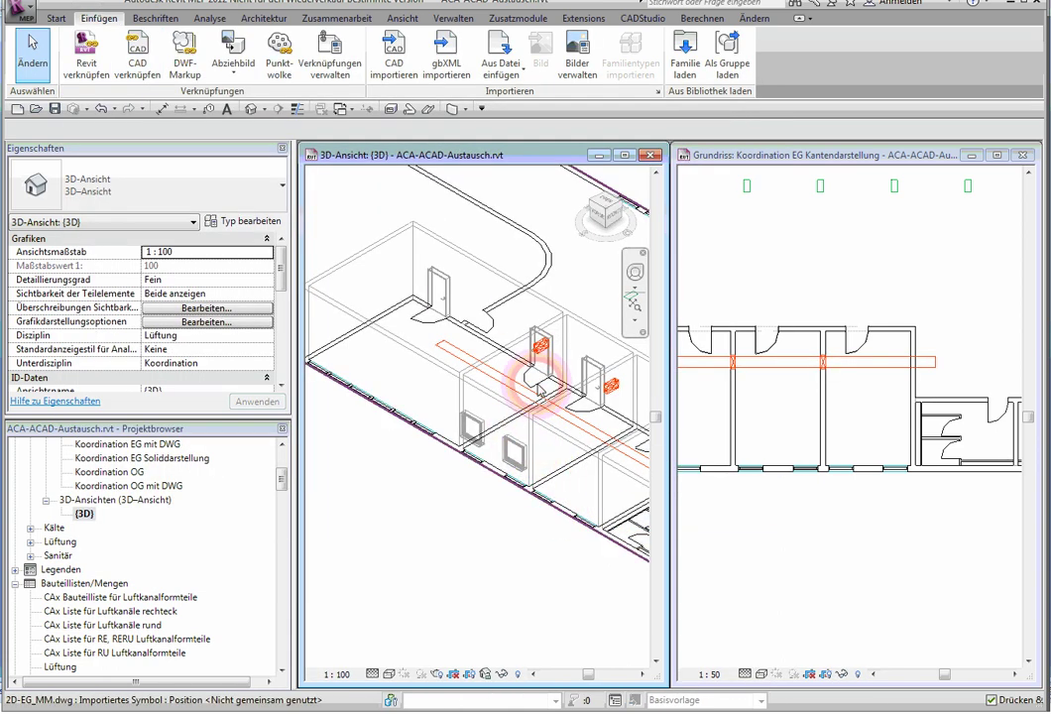
pyautogui.click(876, 390)
pyautogui.scroll(2, 890, 368)
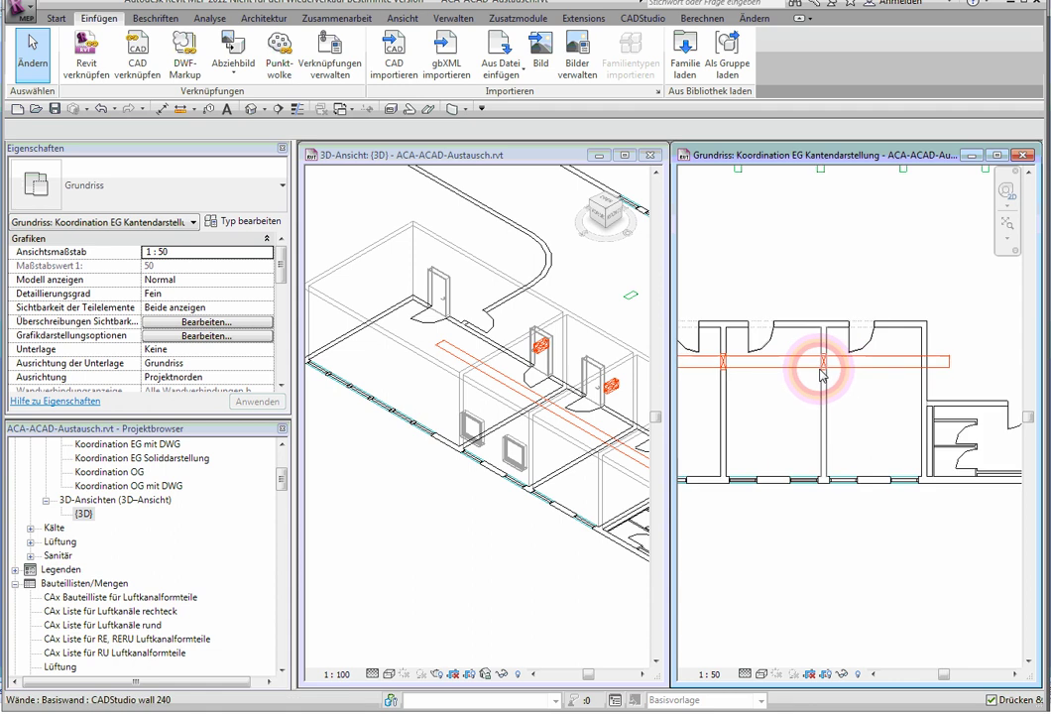
pyautogui.scroll(2, 902, 397)
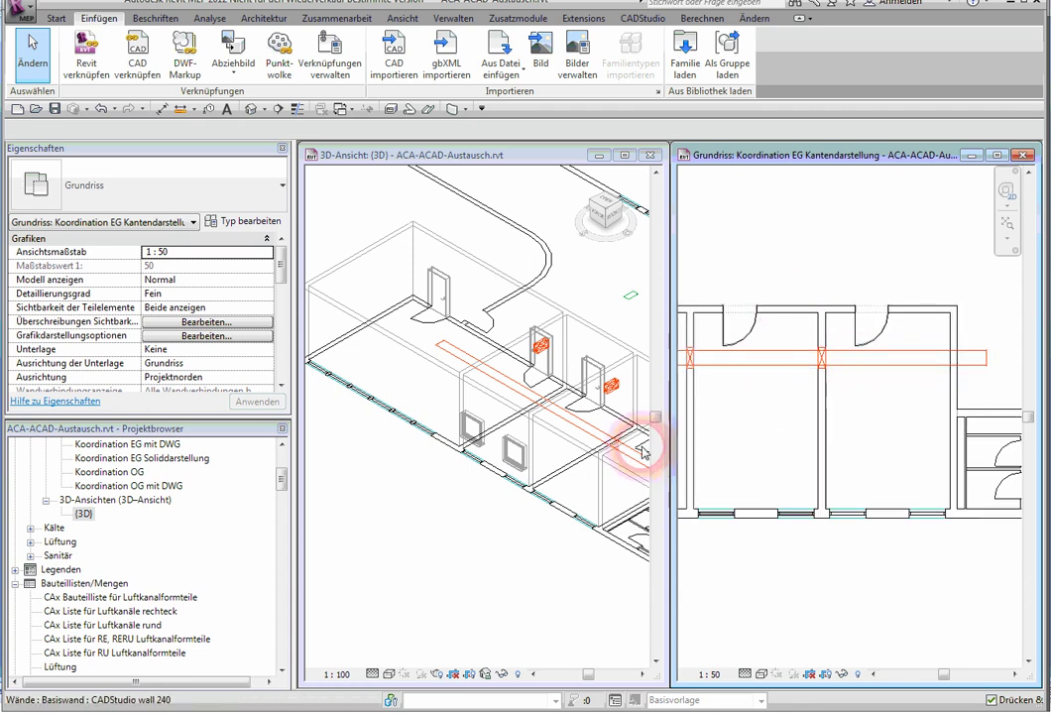
pyautogui.click(596, 307)
pyautogui.moveTo(546, 273)
pyautogui.mouseDown(button='middle')
pyautogui.moveTo(556, 288)
pyautogui.moveTo(470, 275)
pyautogui.moveTo(493, 329)
pyautogui.mouseUp(button='middle')
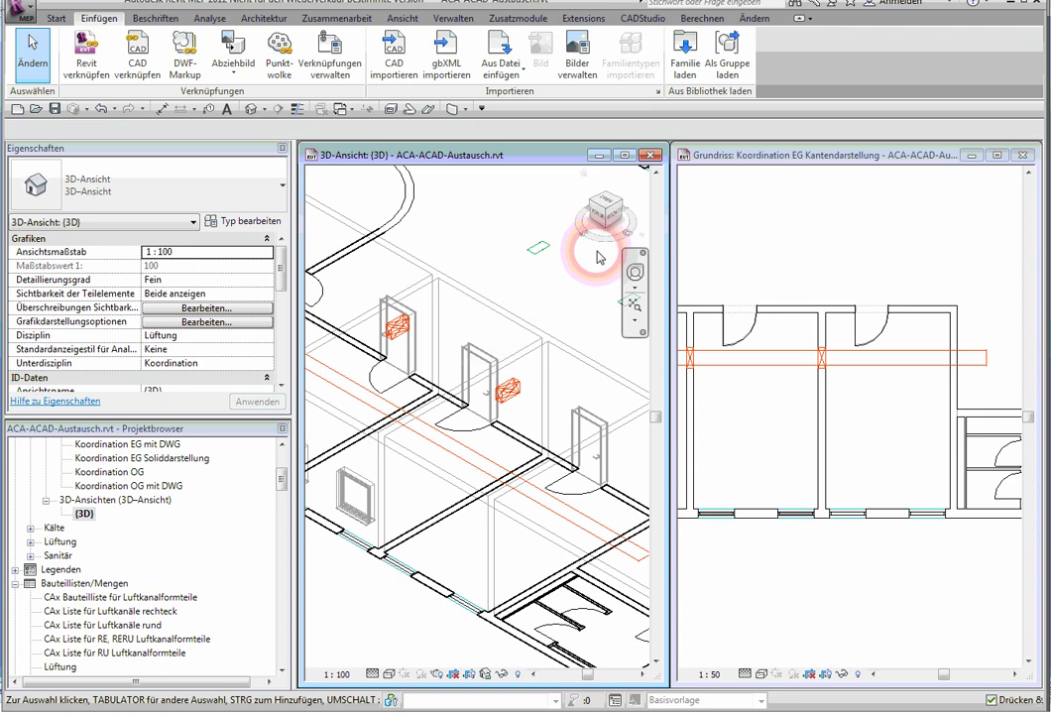
pyautogui.click(609, 208)
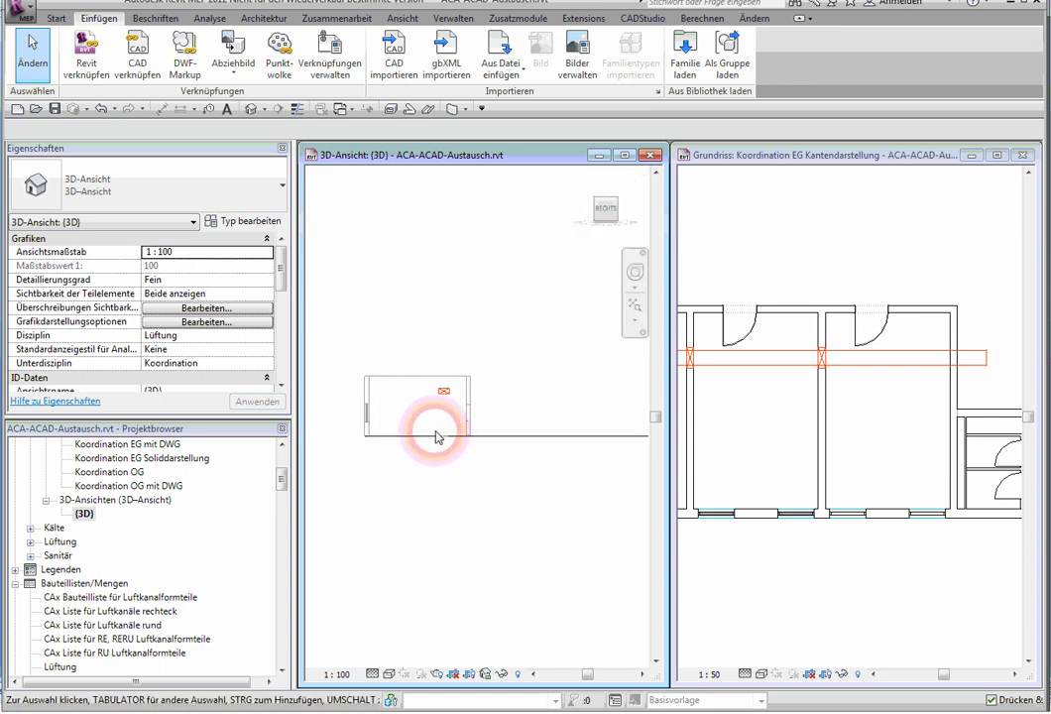
pyautogui.click(602, 209)
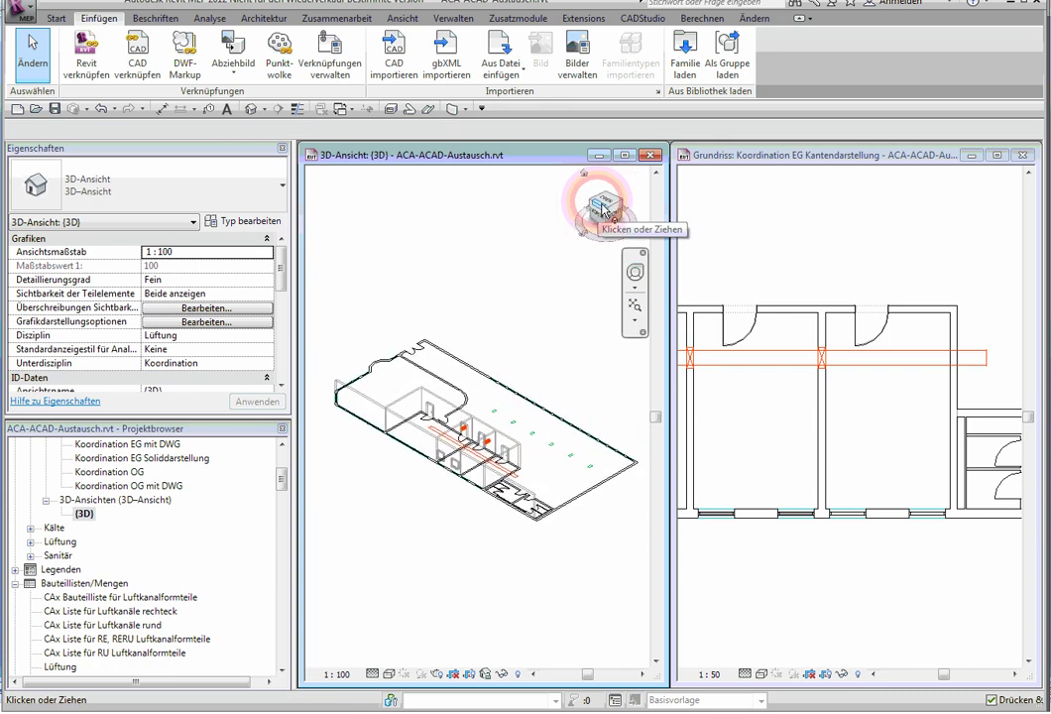
pyautogui.click(845, 238)
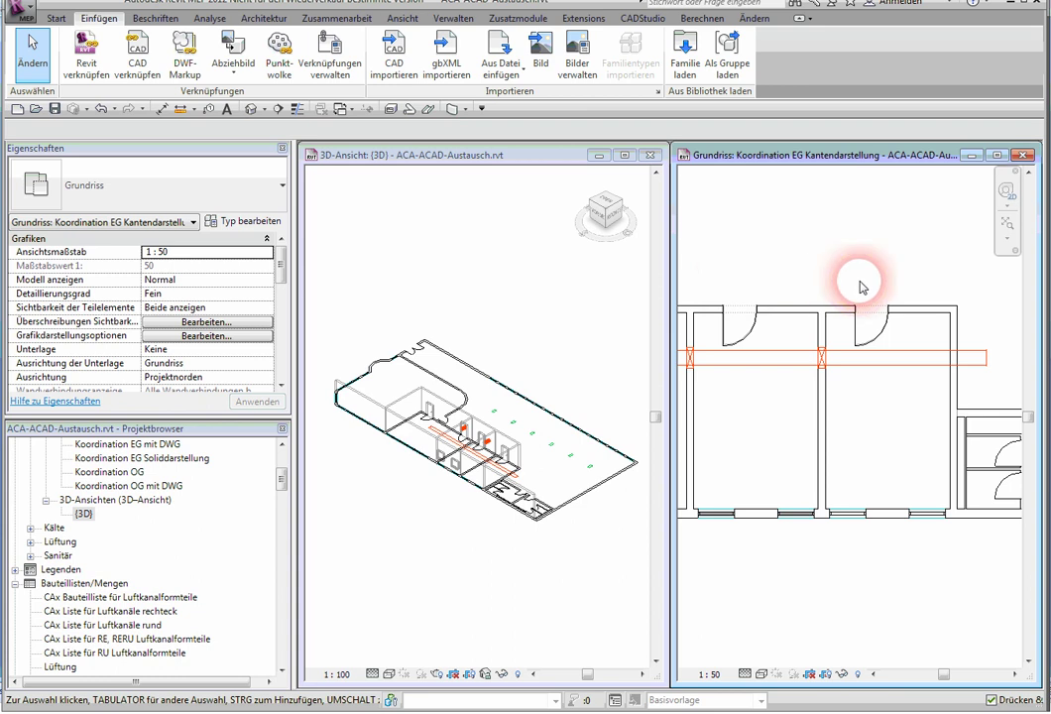
pyautogui.click(465, 297)
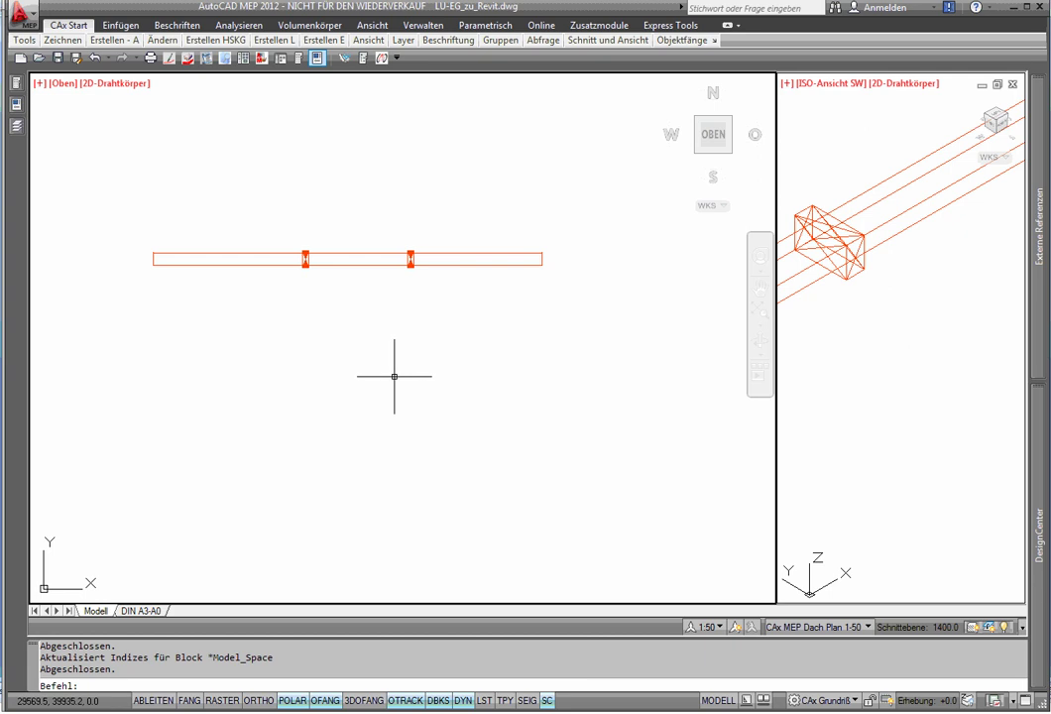
# - Set the main viewport to ISO SW and save LU-EG_zu_Revit.dwg
pyautogui.click(700, 158)
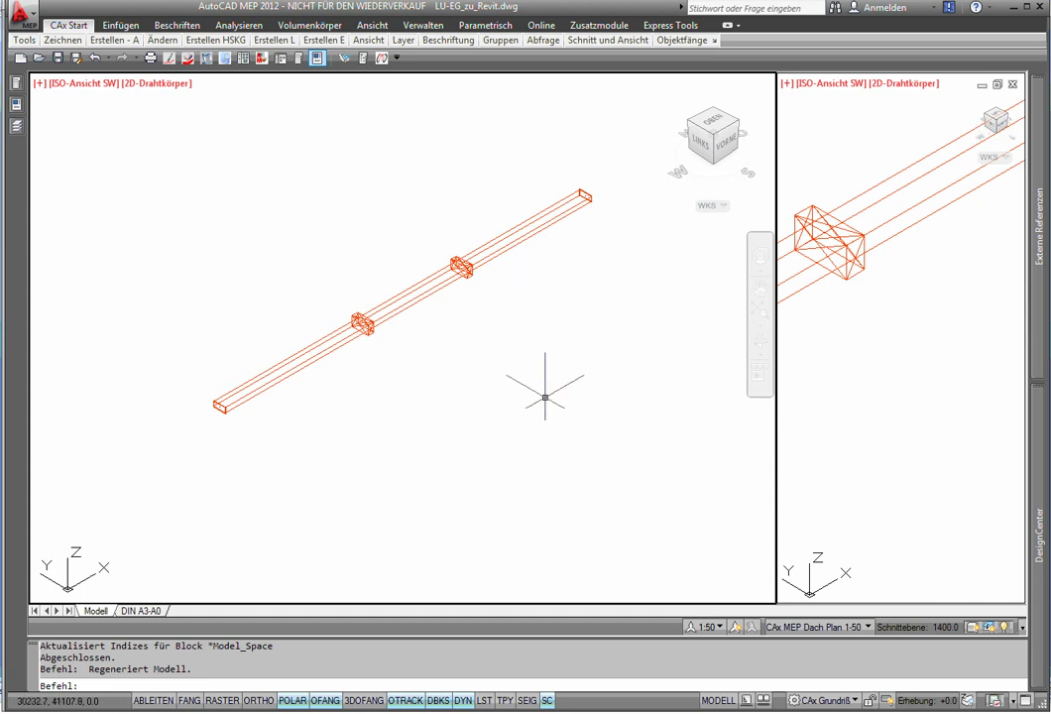
pyautogui.click(59, 57)
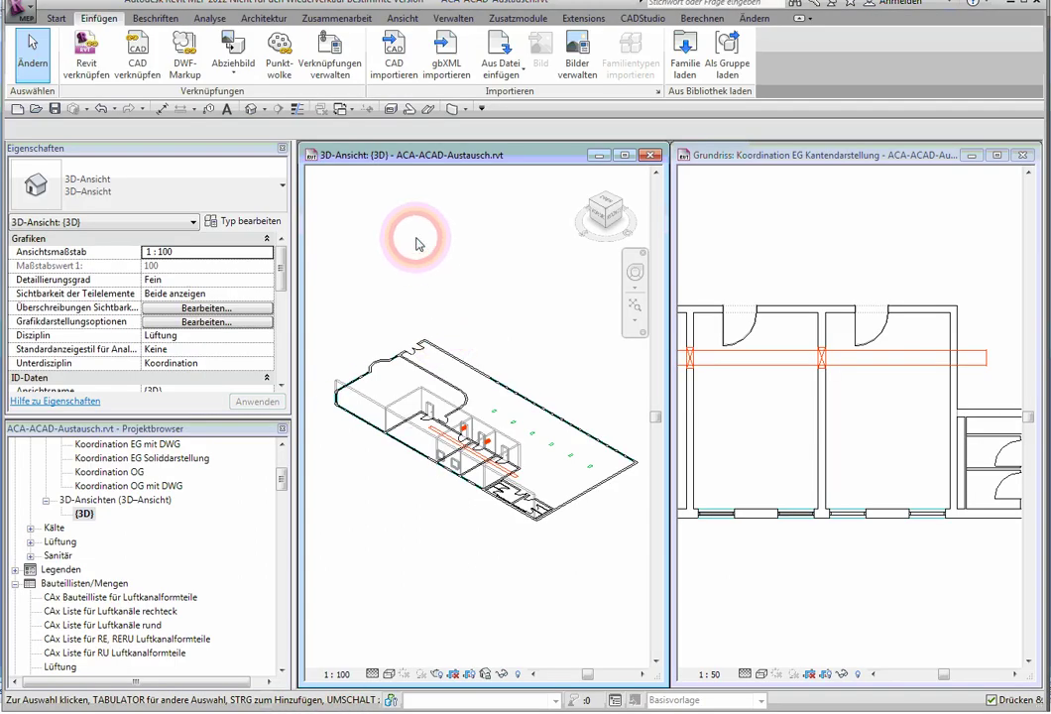
# - Reload the LU-EG_zu_Revit.dwg link under CAD-Formate in Manage Links, then zoom into the duct
pyautogui.click(332, 77)
pyautogui.click(75, 57)
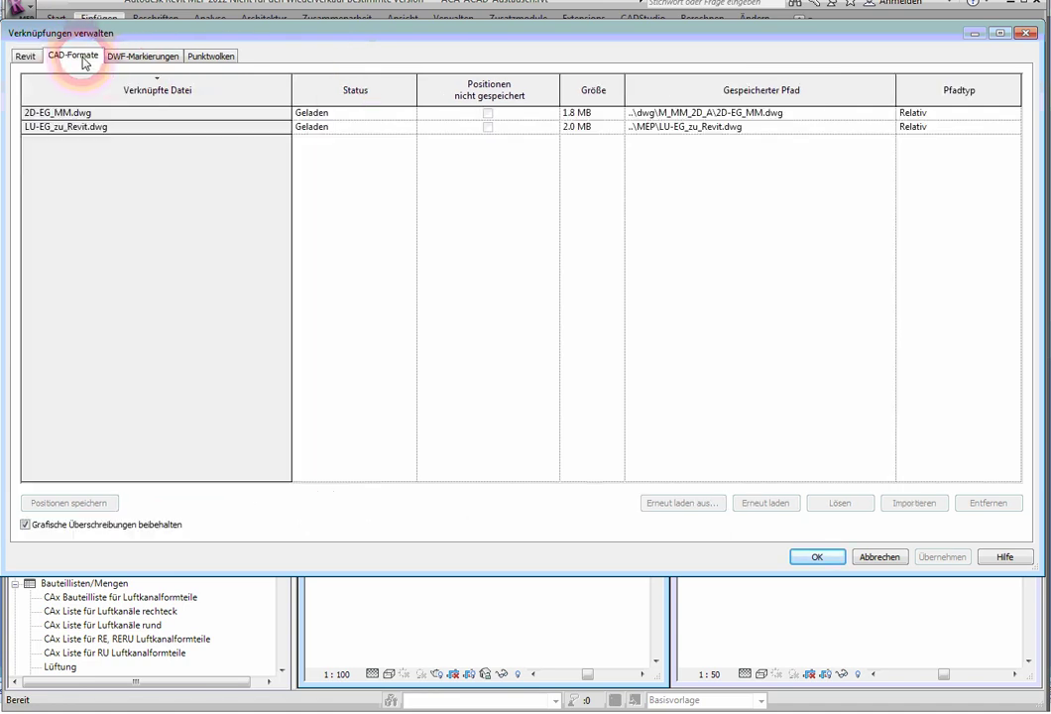
pyautogui.click(80, 126)
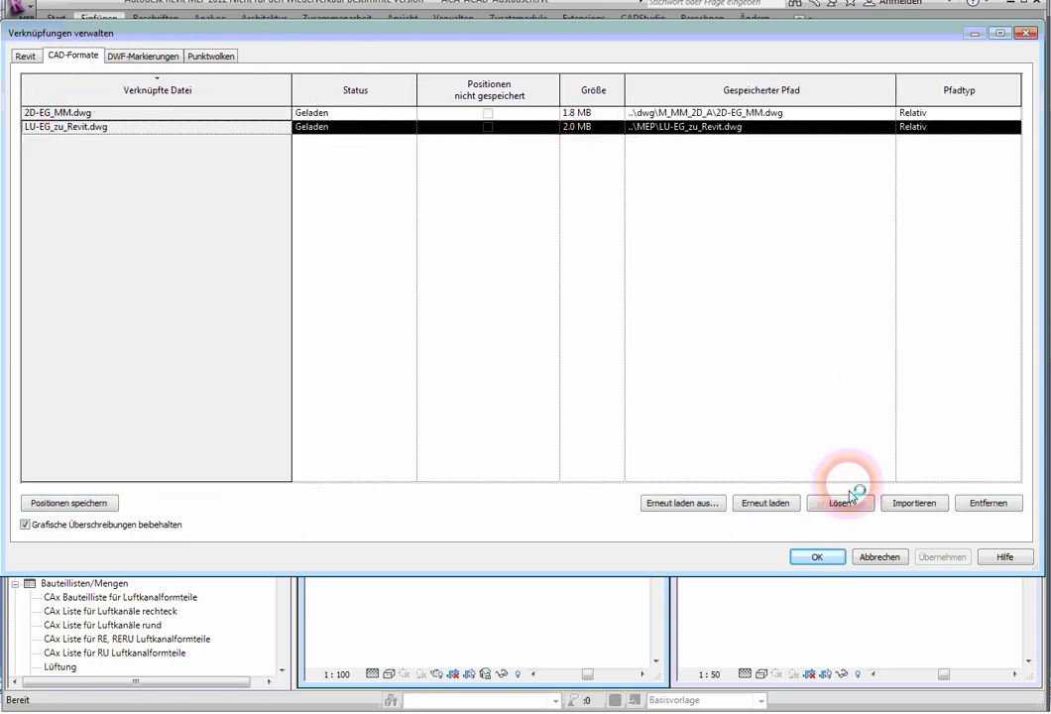
pyautogui.click(783, 515)
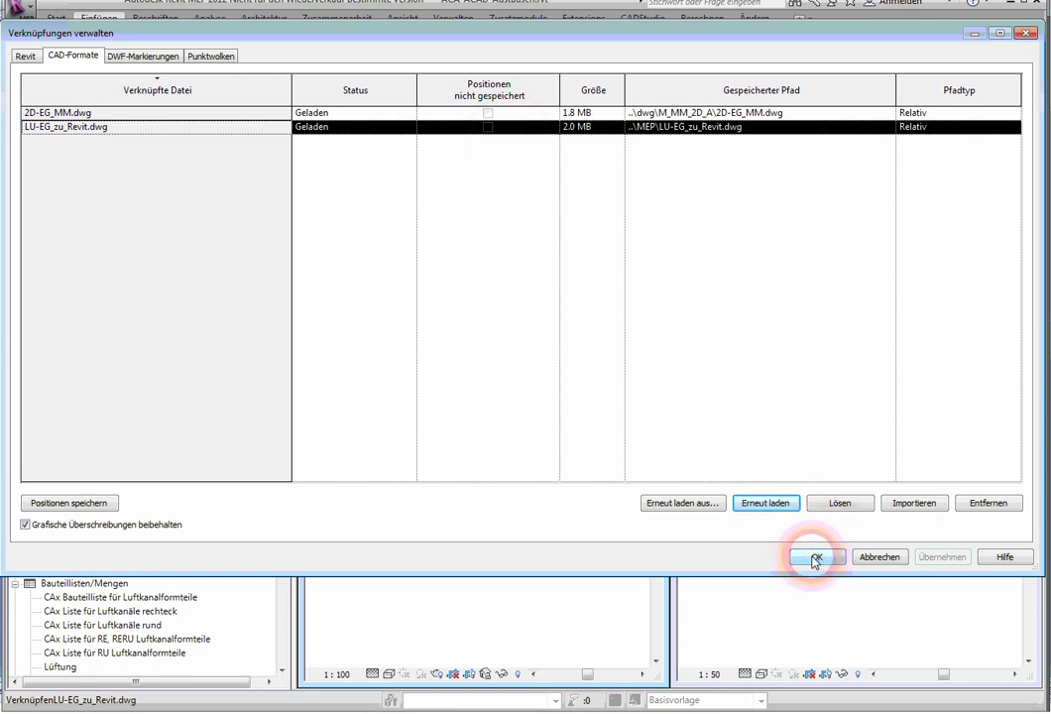
pyautogui.click(815, 558)
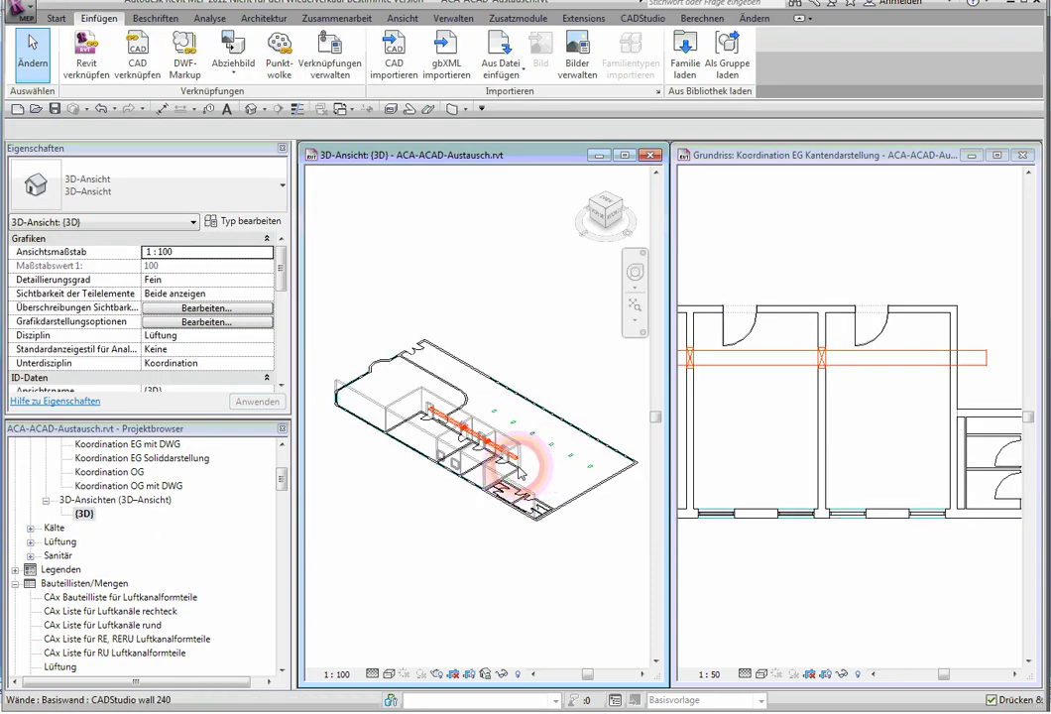
pyautogui.scroll(2, 516, 470)
pyautogui.scroll(2, 501, 446)
pyautogui.scroll(2, 486, 424)
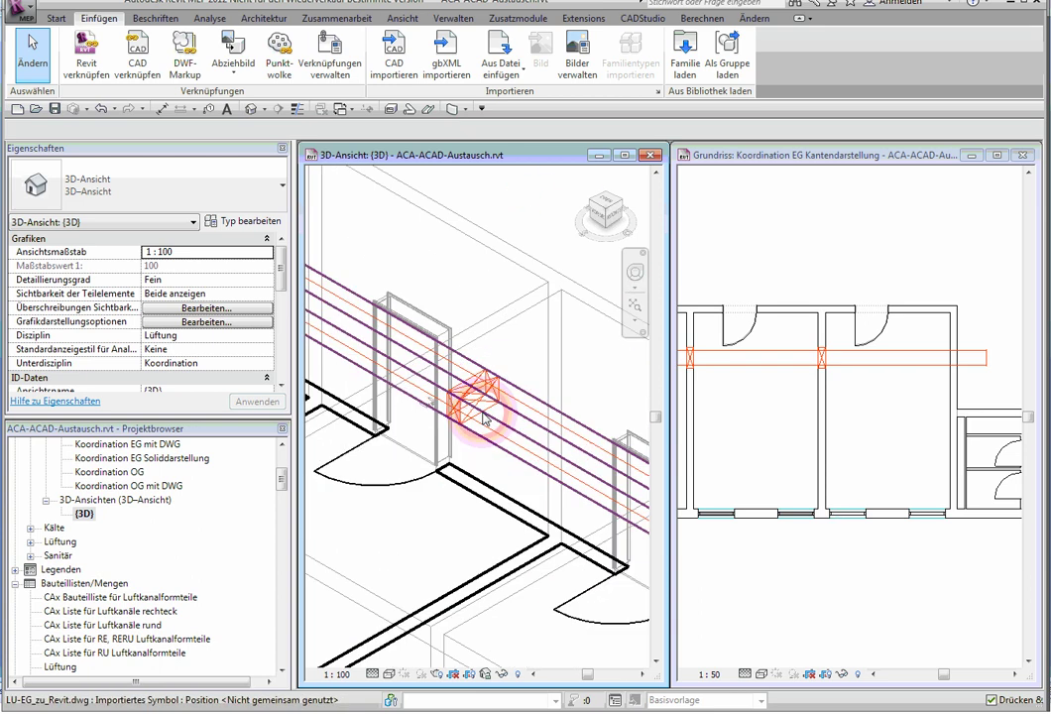
pyautogui.scroll(2, 484, 418)
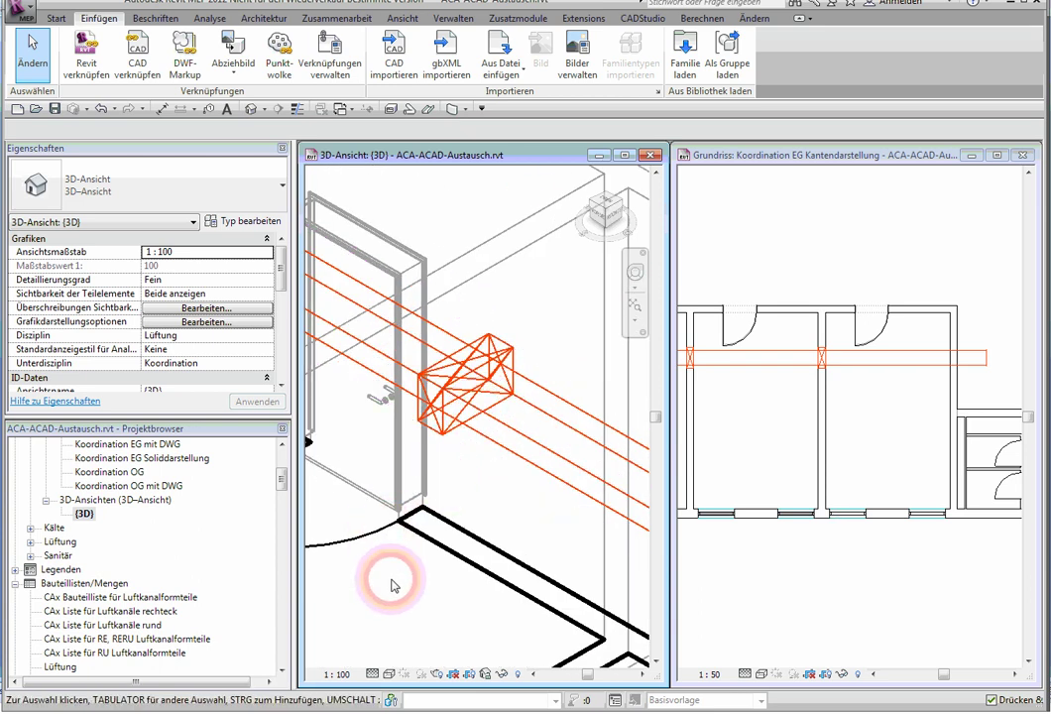